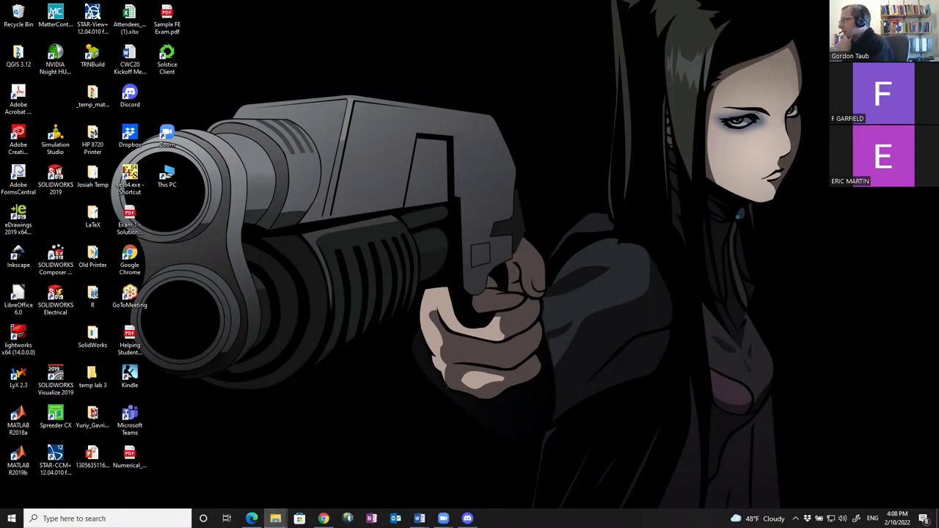
Step: Switch to Chrome and bring up the OpenWind for Schools folder in Google Drive in a maximized window
{"action": "left_click", "coordinate": [275, 518]}
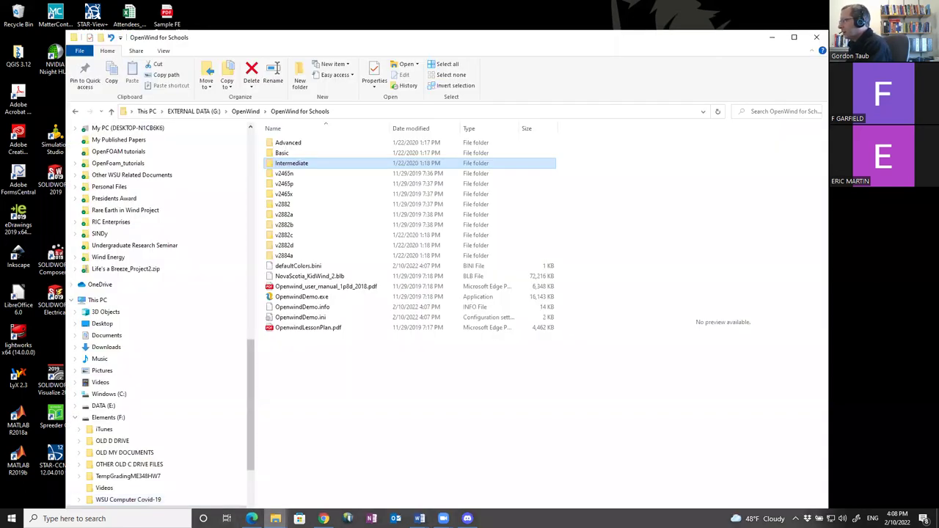
{"action": "left_click", "coordinate": [323, 518]}
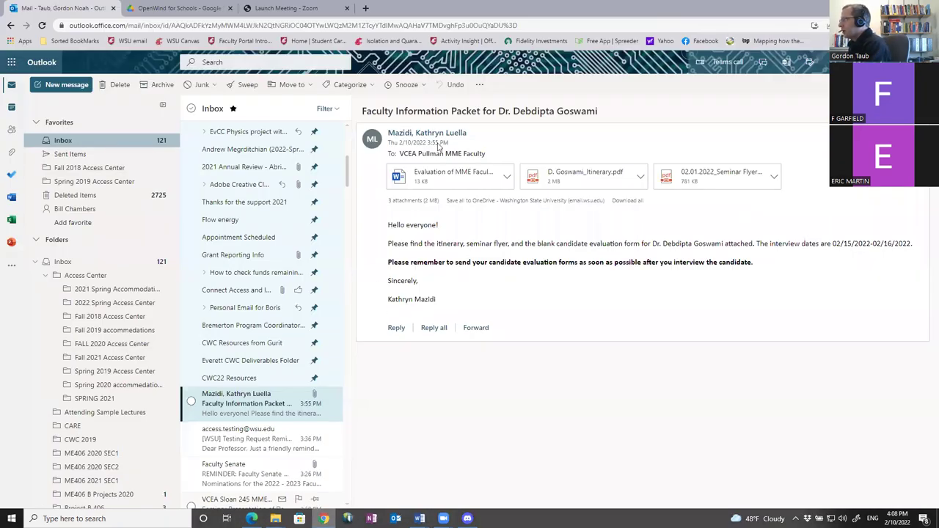
{"action": "double_click", "coordinate": [799, 20]}
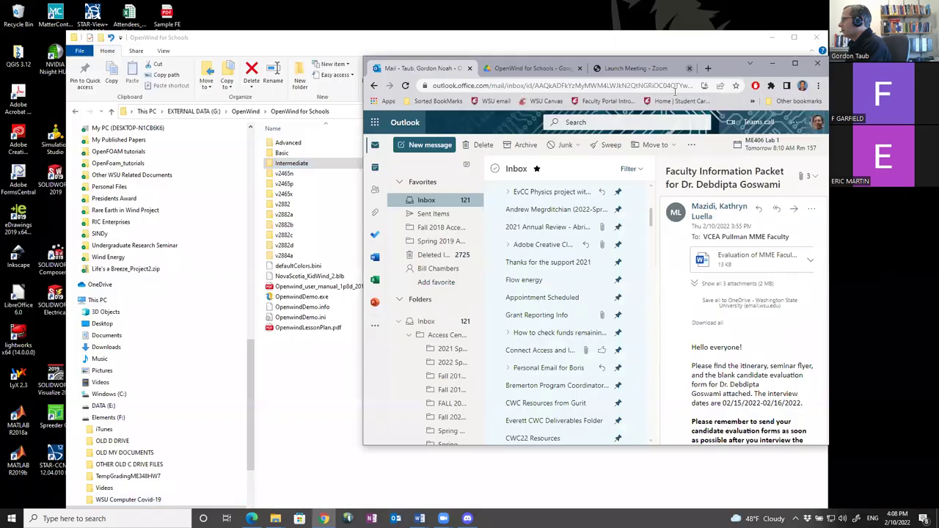
{"action": "left_click", "coordinate": [529, 68]}
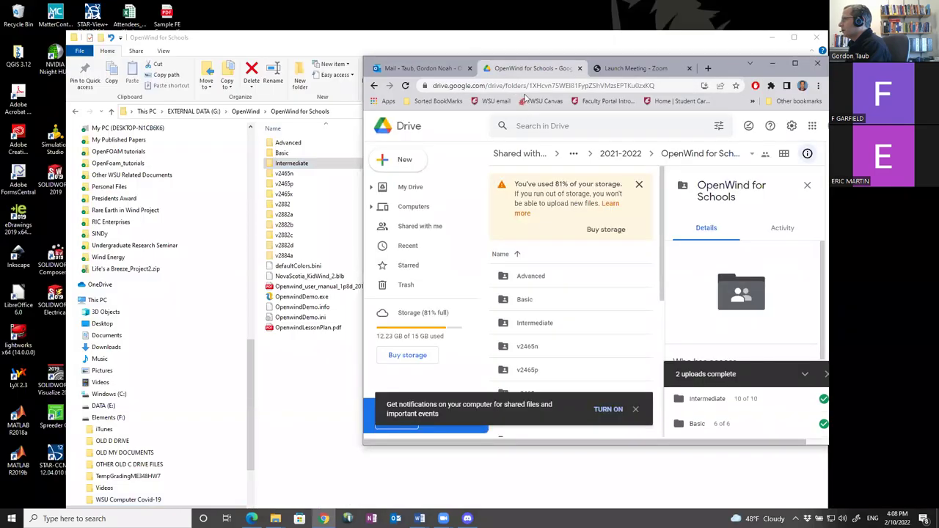
{"action": "left_click", "coordinate": [795, 63]}
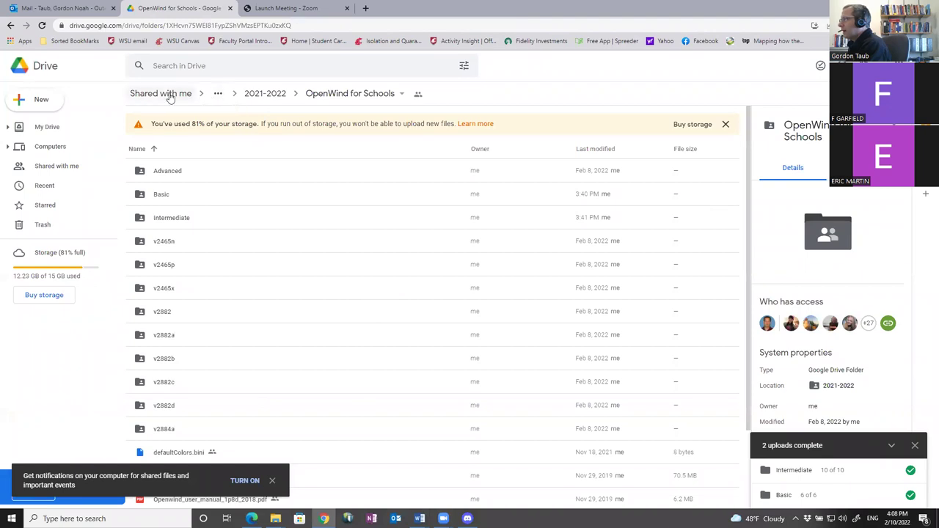
Step: Return to the Drive's Wind Energy folder and open Subteams, Project Development, 2021-2022, and OpenWind for Schools in turn
{"action": "left_click", "coordinate": [218, 94]}
{"action": "left_click", "coordinate": [236, 120]}
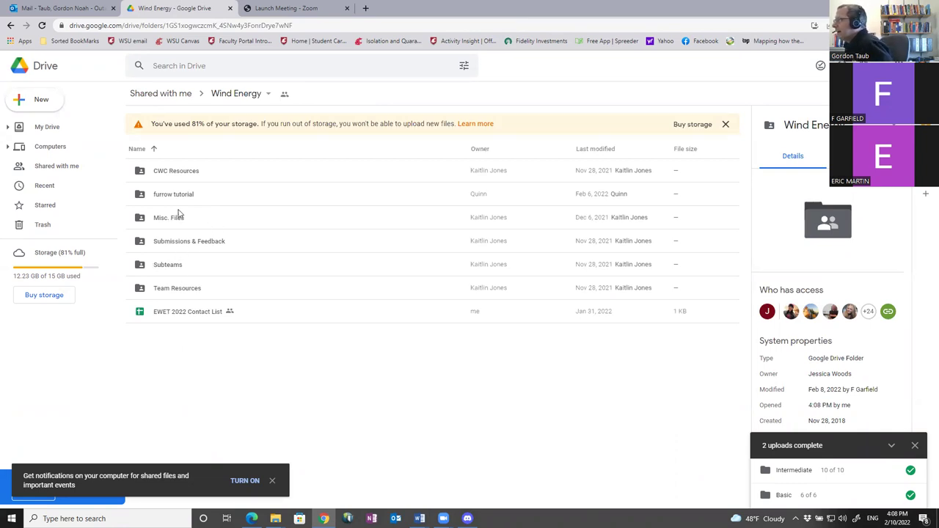
{"action": "double_click", "coordinate": [163, 266]}
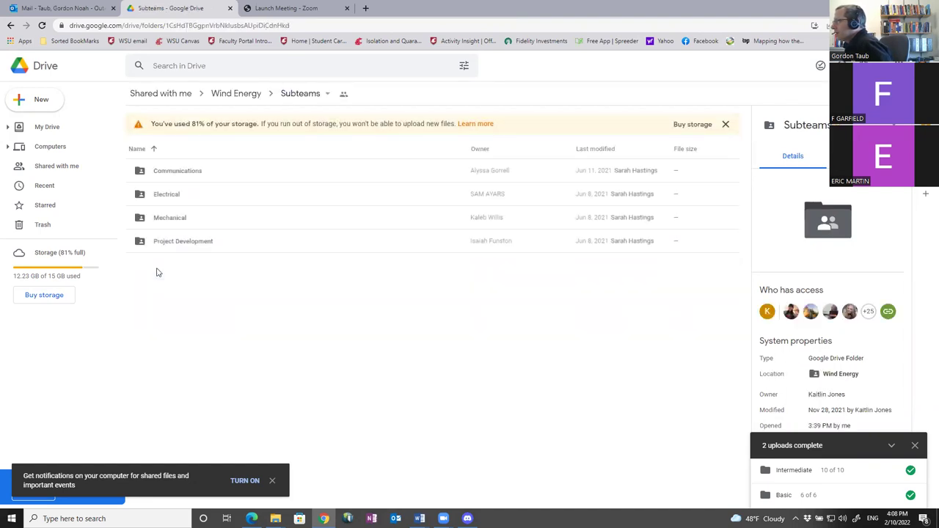
{"action": "double_click", "coordinate": [183, 241]}
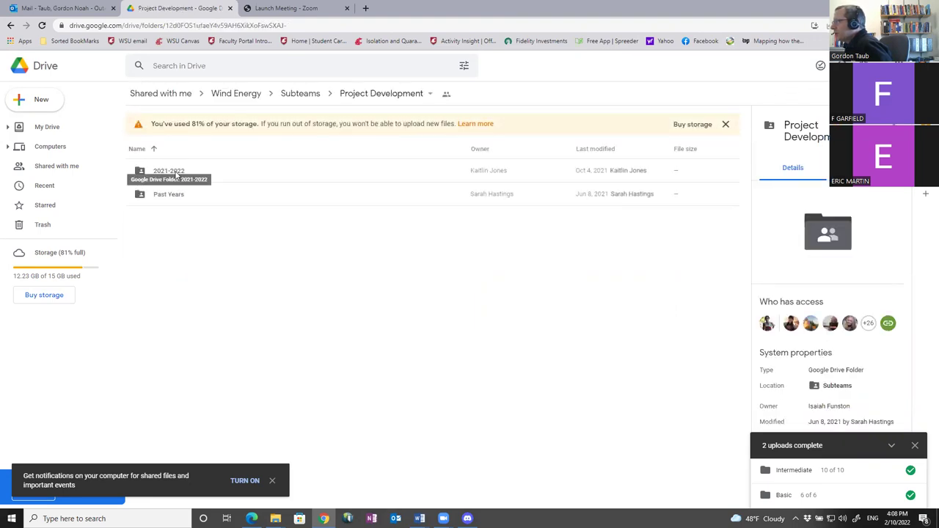
{"action": "double_click", "coordinate": [176, 174]}
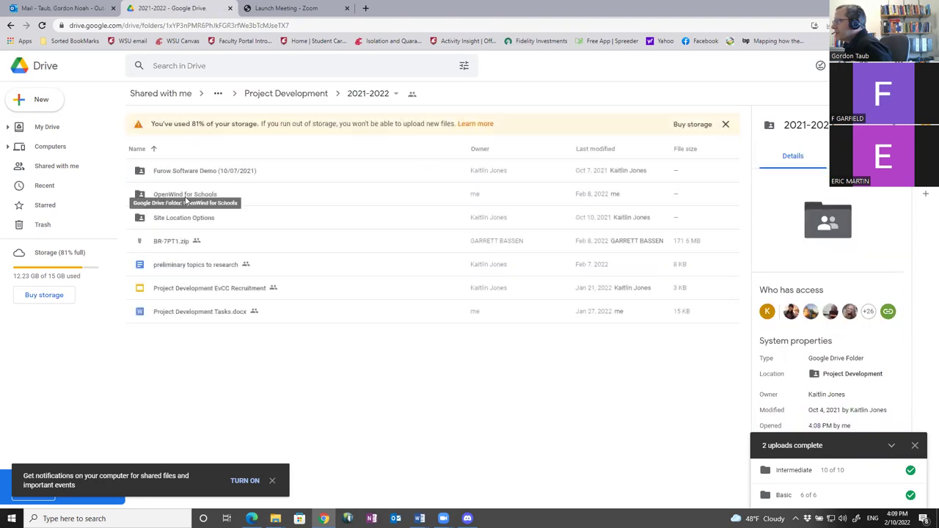
{"action": "left_click", "coordinate": [195, 197]}
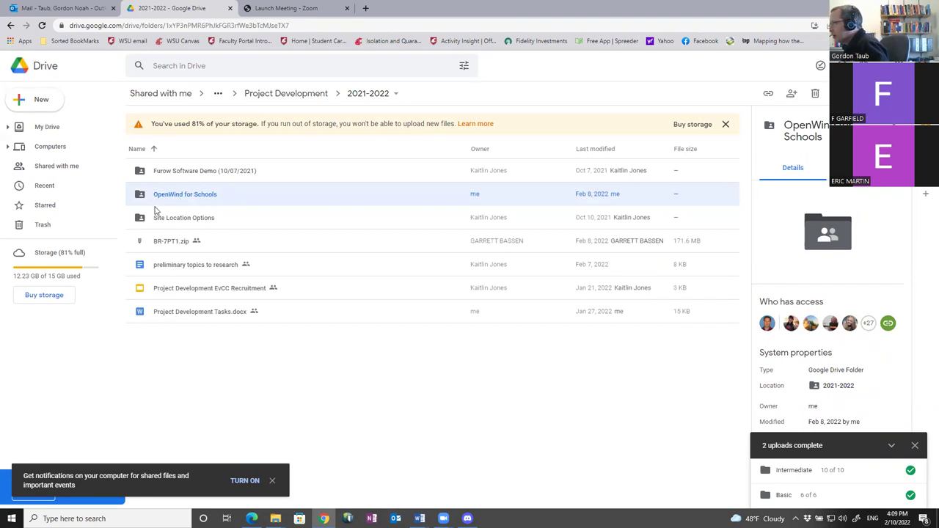
{"action": "double_click", "coordinate": [163, 195]}
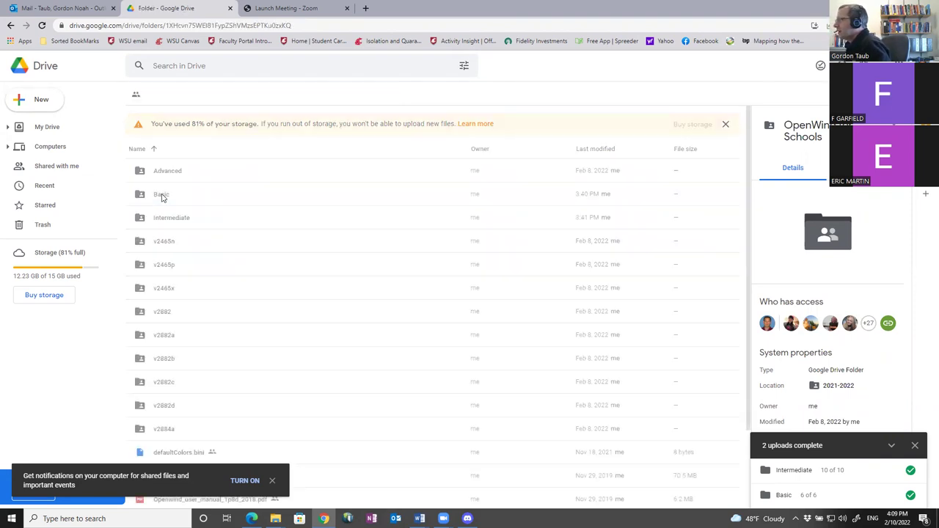
Step: View the files inside the Basic folder, then return to the OpenWind for Schools folder in Drive
{"action": "double_click", "coordinate": [158, 197]}
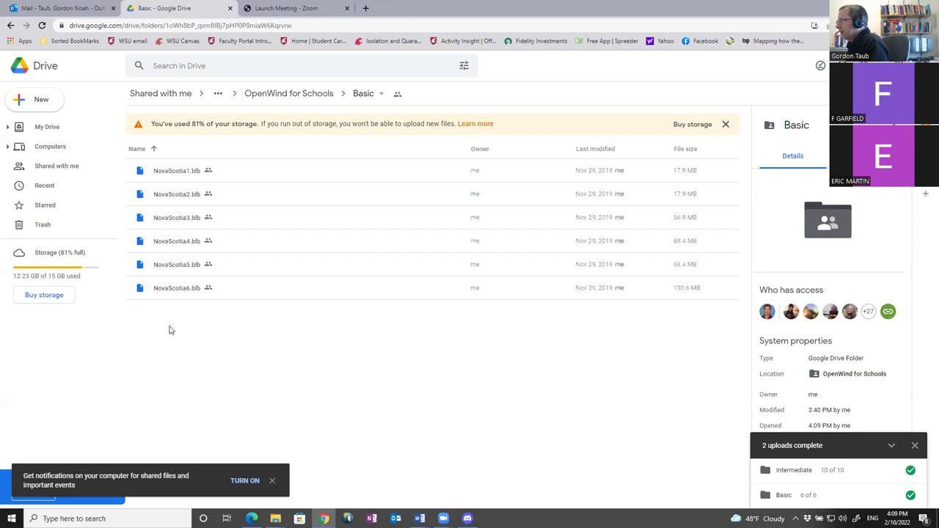
{"action": "left_click", "coordinate": [360, 97]}
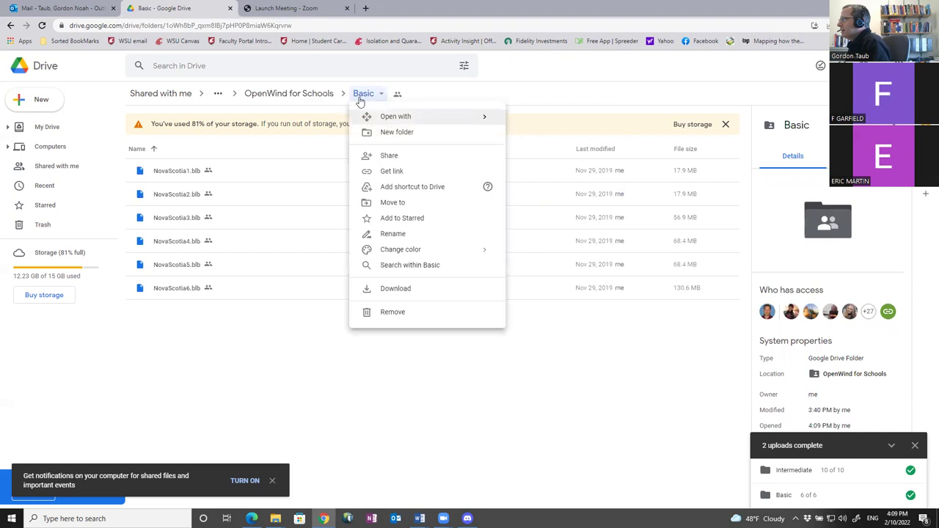
{"action": "left_click", "coordinate": [320, 96]}
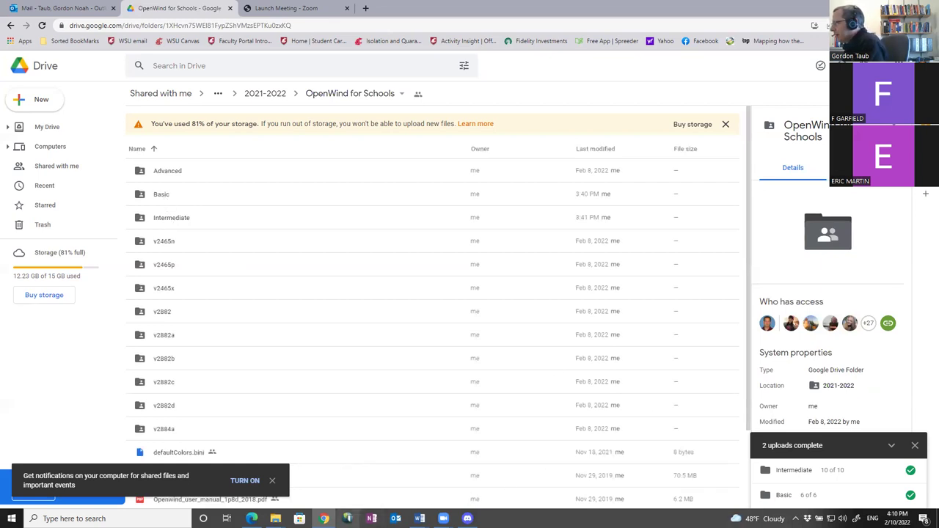
Step: Switch to File Explorer, view the parent OpenWind folder on the external drive, and reopen OpenWind for Schools
{"action": "mouse_move", "coordinate": [275, 519]}
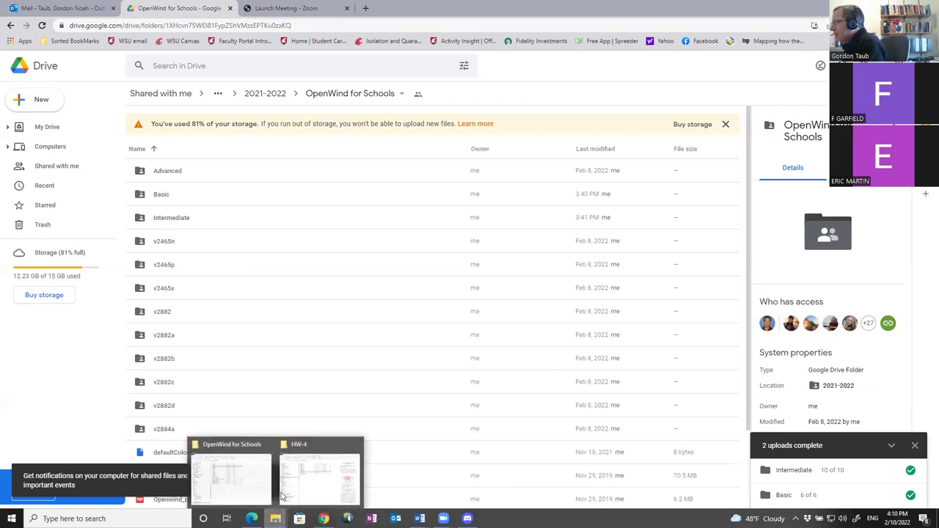
{"action": "left_click", "coordinate": [228, 473]}
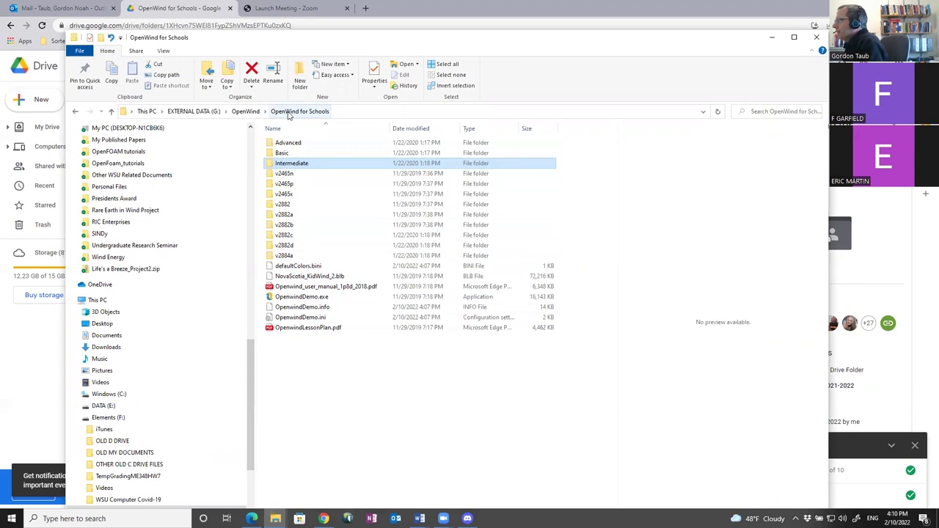
{"action": "left_click", "coordinate": [246, 115]}
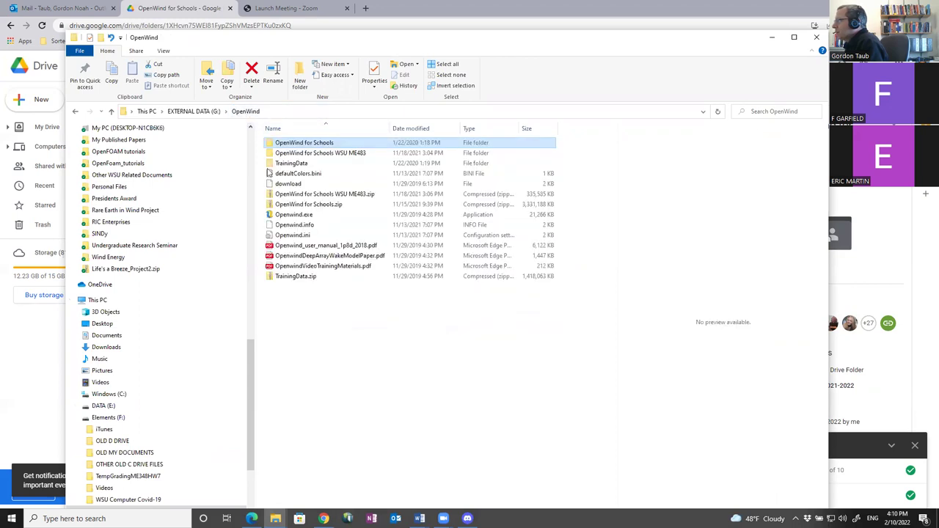
{"action": "double_click", "coordinate": [291, 143]}
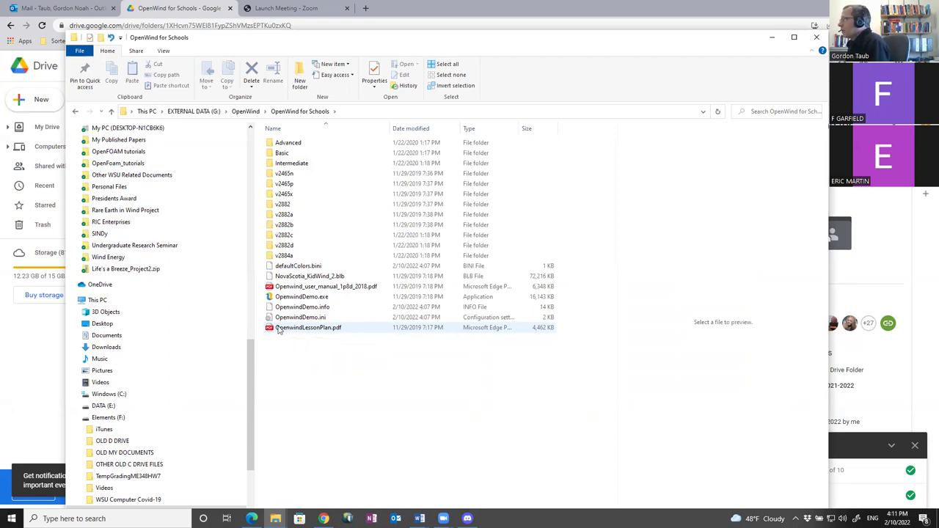
Step: Open OpenwindLessonPlan.pdf, fit its window to the left half of the screen, and view its contents and figure lists
{"action": "left_click", "coordinate": [298, 333]}
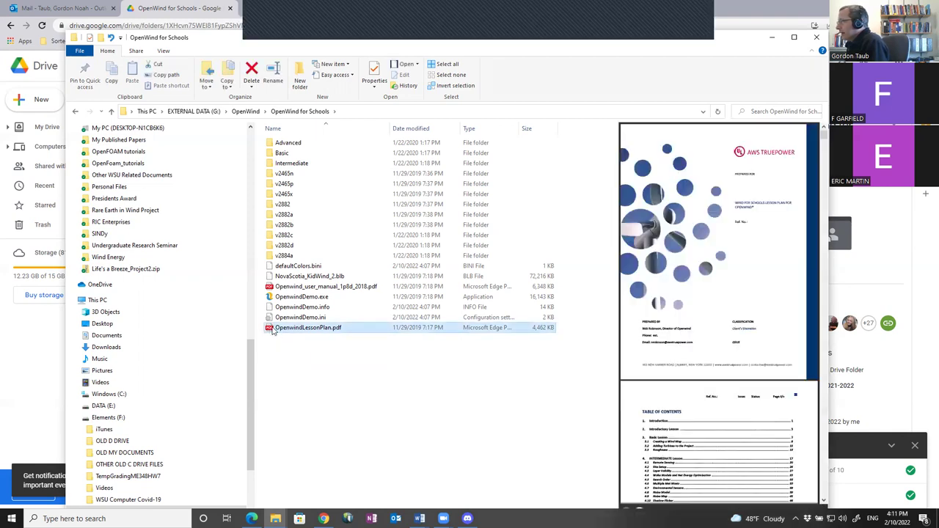
{"action": "key", "text": "alt+Tab"}
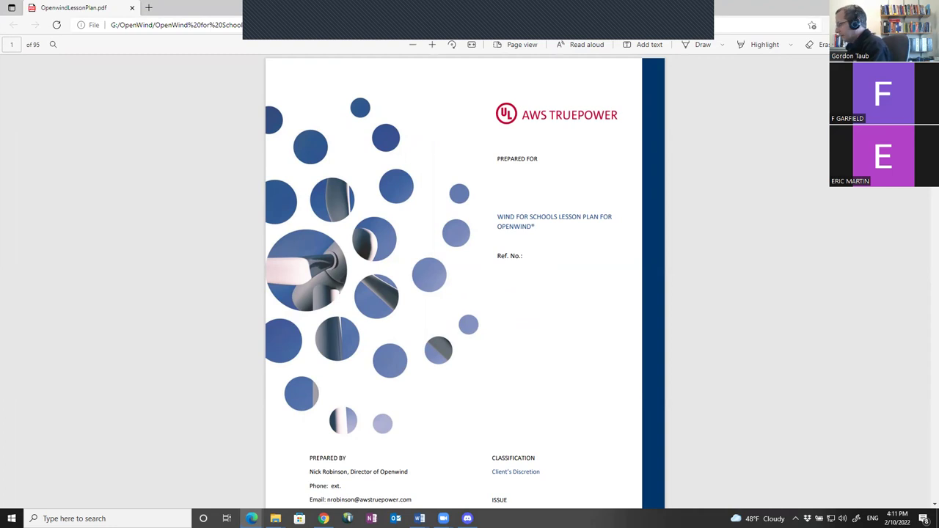
{"action": "key", "text": "super+Left"}
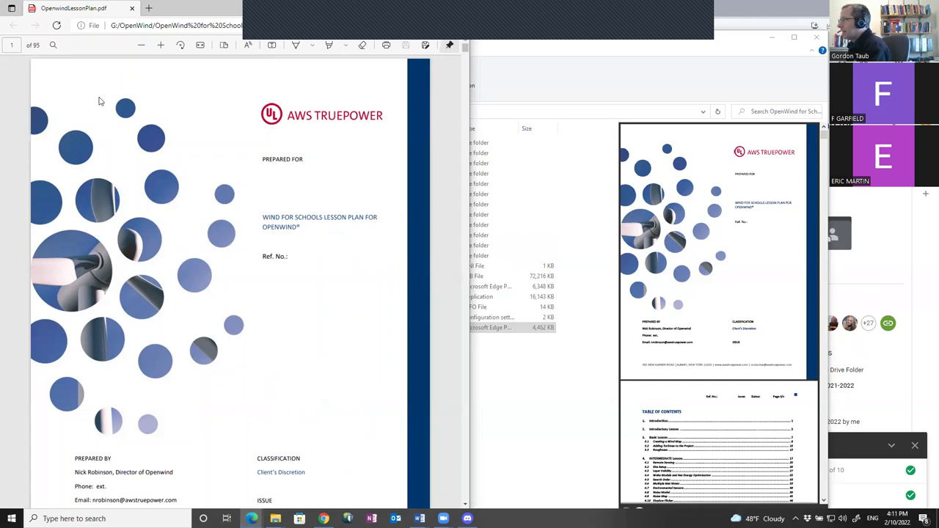
{"action": "scroll", "coordinate": [184, 231], "scroll_direction": "down", "scroll_amount": 15}
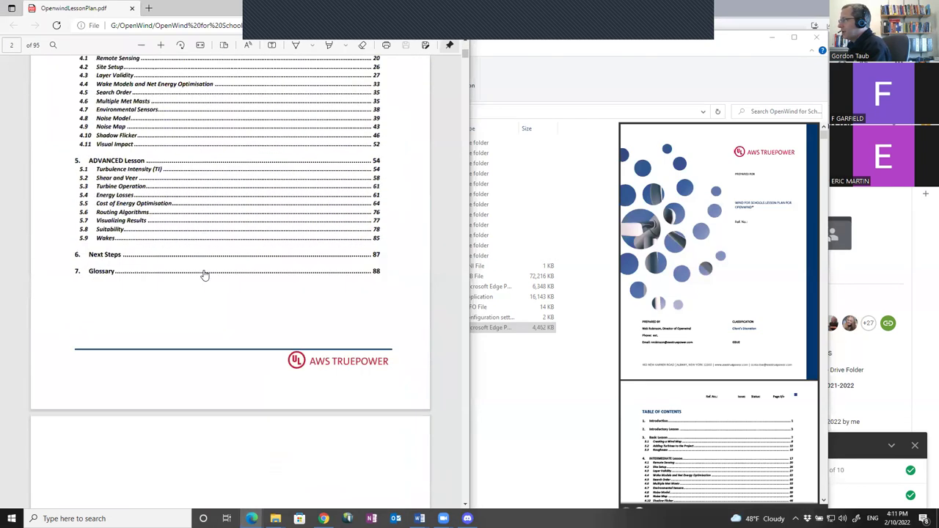
{"action": "scroll", "coordinate": [206, 275], "scroll_direction": "down", "scroll_amount": 5}
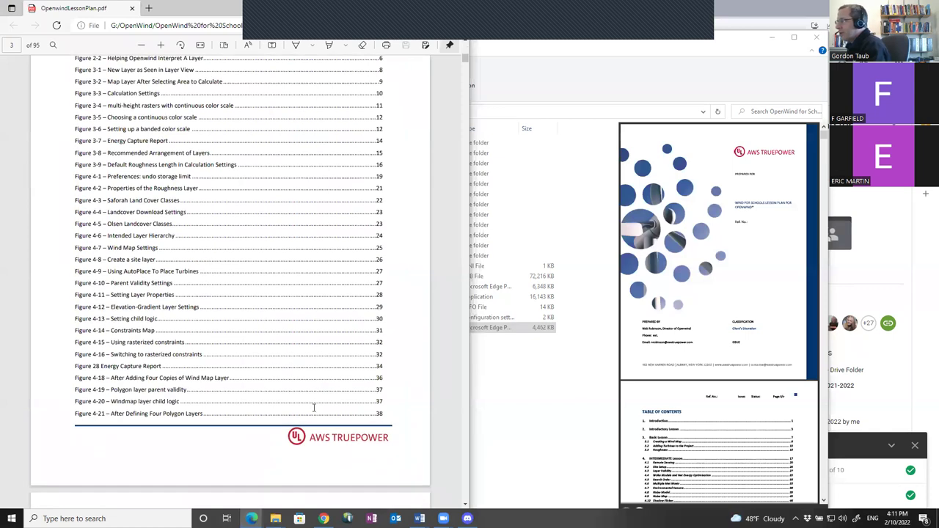
Step: Launch OpenwindDemo.exe from the OpenWind for Schools folder in File Explorer and accept the demonstration version notice
{"action": "left_click", "coordinate": [533, 437]}
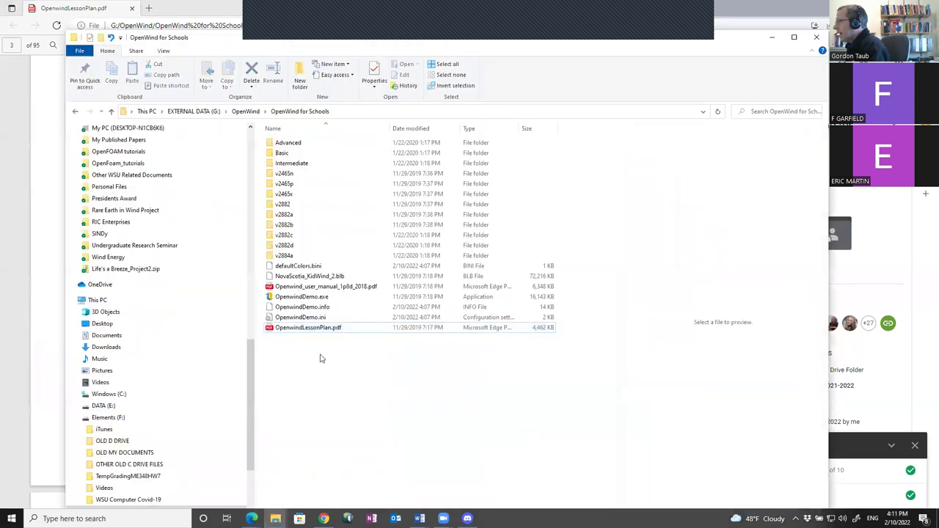
{"action": "left_click", "coordinate": [284, 299]}
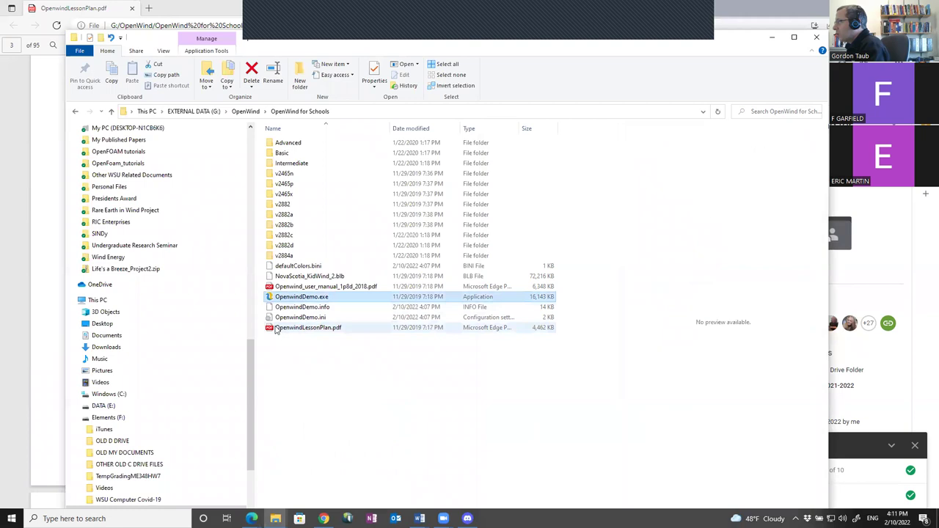
{"action": "double_click", "coordinate": [271, 297]}
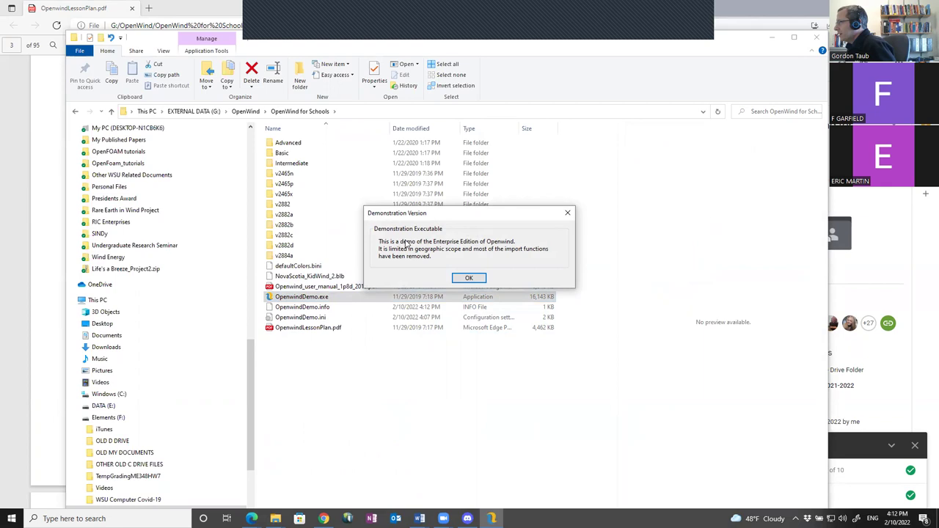
{"action": "left_click", "coordinate": [469, 279]}
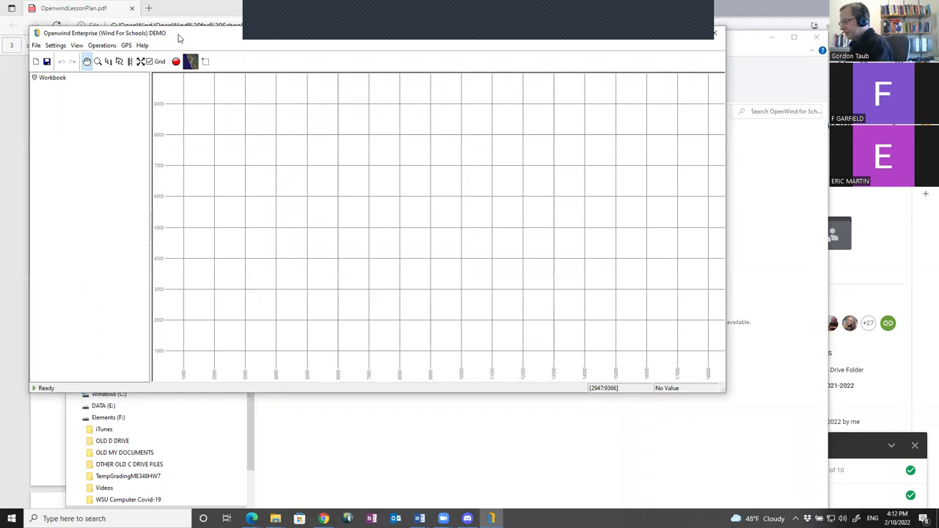
Step: Arrange the Openwind window on the right half of the screen beside the lesson plan PDF
{"action": "key", "text": "super+Right"}
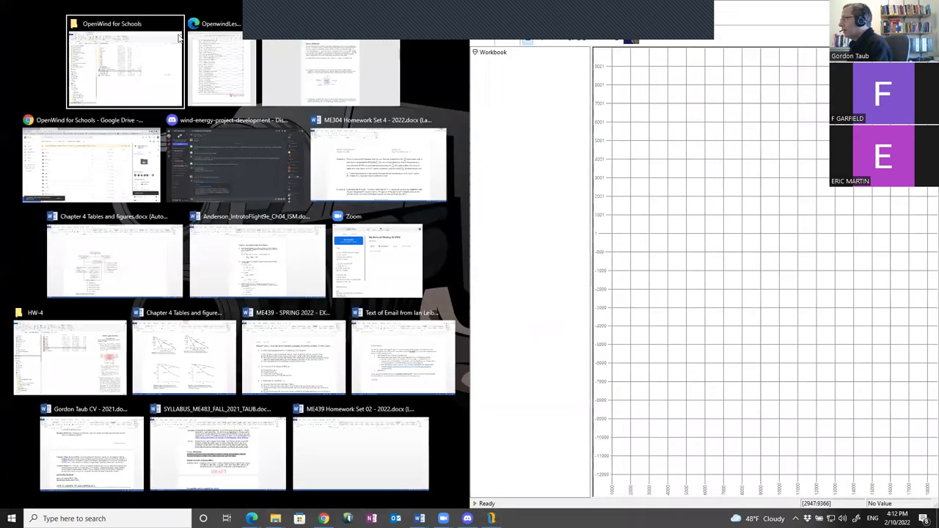
{"action": "left_click", "coordinate": [220, 74]}
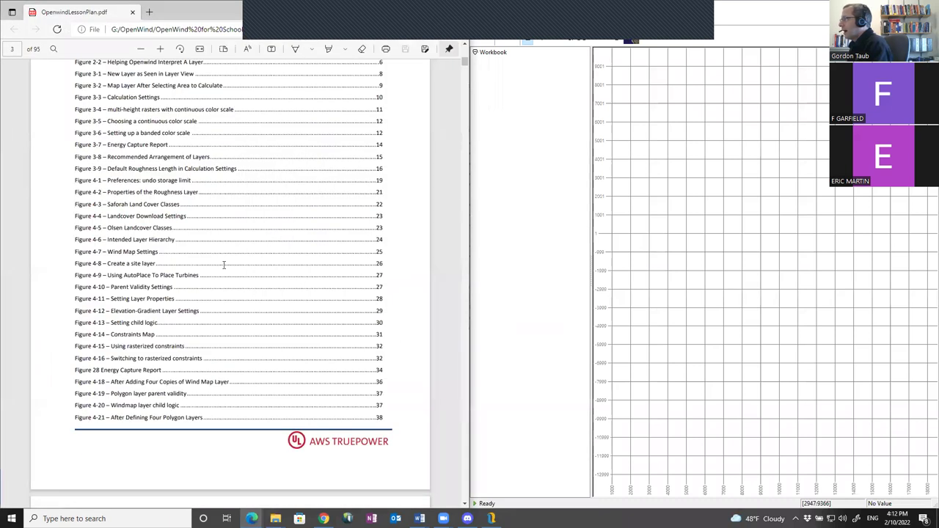
{"action": "scroll", "coordinate": [229, 229], "scroll_direction": "down", "scroll_amount": 2}
{"action": "scroll", "coordinate": [668, 171], "scroll_direction": "up", "scroll_amount": 3}
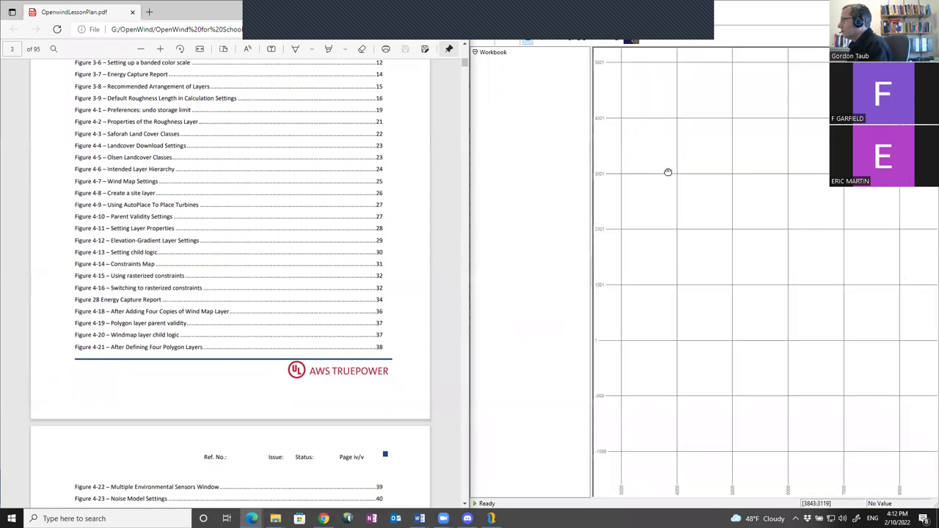
{"action": "left_click", "coordinate": [731, 14]}
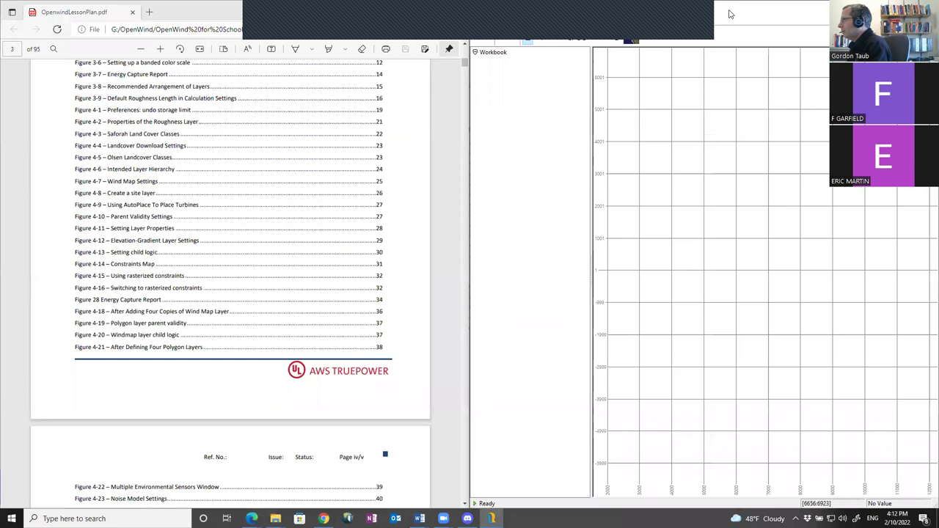
{"action": "left_click_drag", "start_coordinate": [730, 14], "coordinate": [673, 71]}
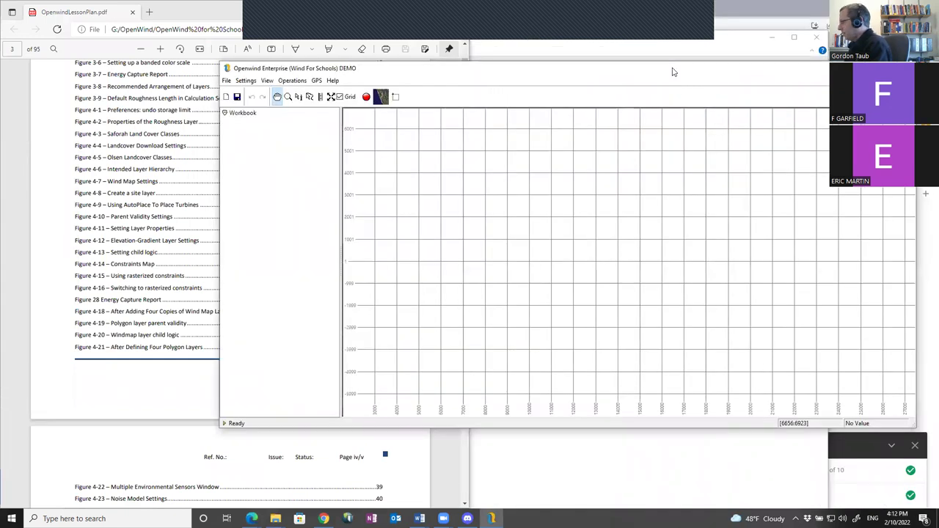
{"action": "key", "text": "super+Right"}
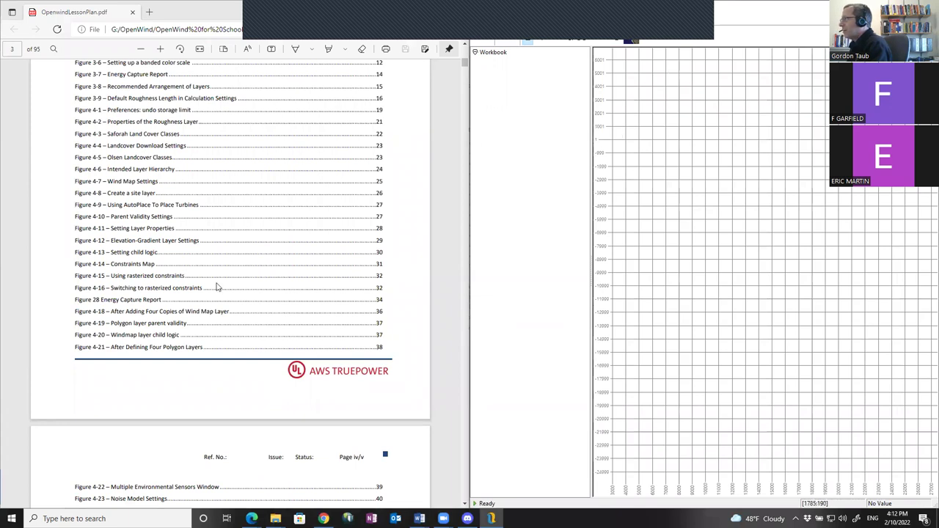
Step: Go back from the lesson plan's list of figures to its table of contents
{"action": "scroll", "coordinate": [220, 283], "scroll_direction": "up", "scroll_amount": 5}
{"action": "scroll", "coordinate": [220, 282], "scroll_direction": "down", "scroll_amount": 2}
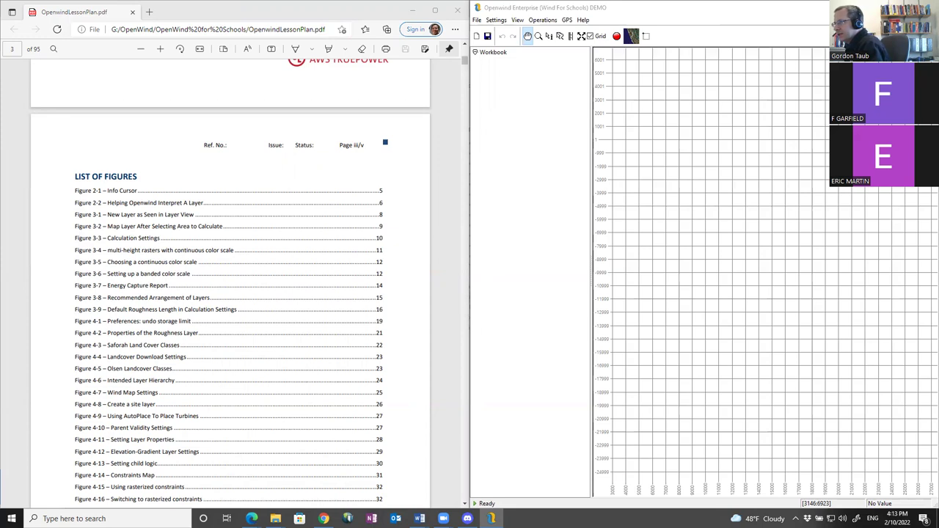
{"action": "scroll", "coordinate": [235, 173], "scroll_direction": "up", "scroll_amount": 3}
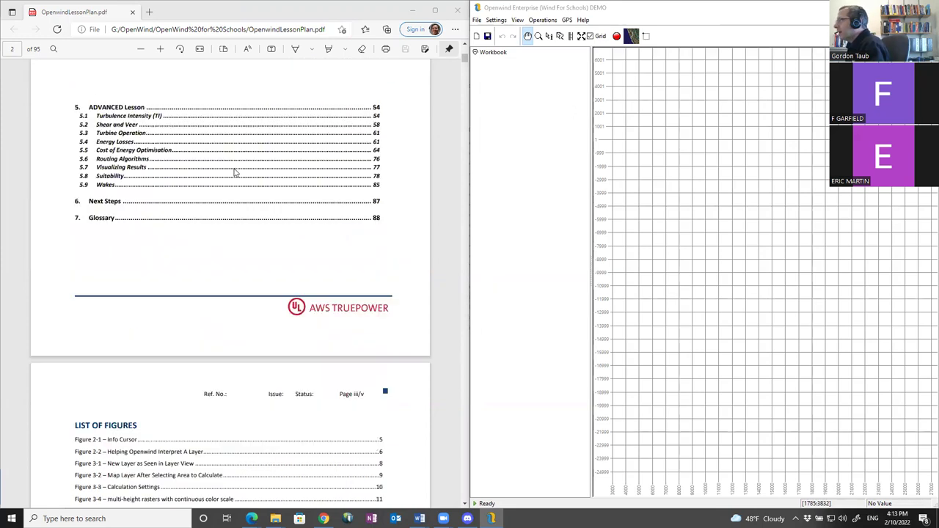
Step: Look through the lesson plan from its cover and contents to the Introduction section
{"action": "scroll", "coordinate": [235, 173], "scroll_direction": "up", "scroll_amount": 8}
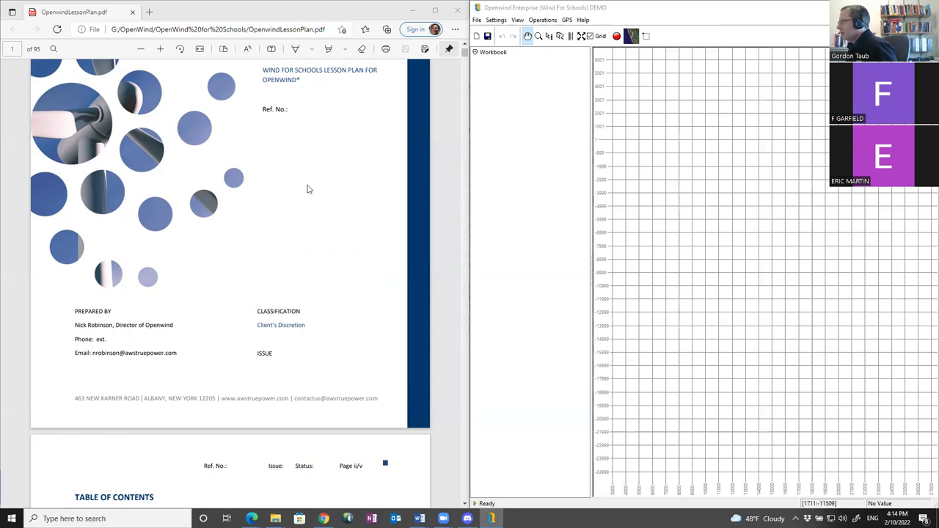
{"action": "scroll", "coordinate": [325, 193], "scroll_direction": "down", "scroll_amount": 15}
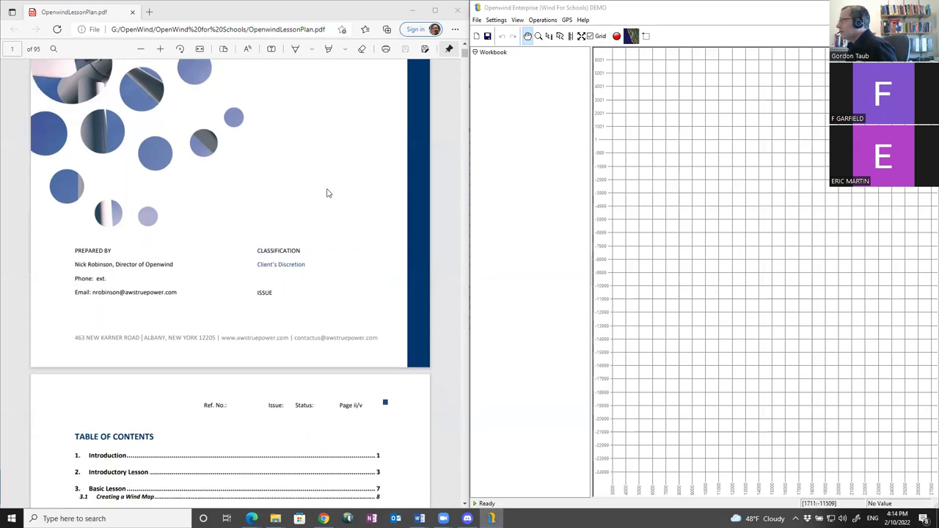
{"action": "scroll", "coordinate": [325, 193], "scroll_direction": "down", "scroll_amount": 15}
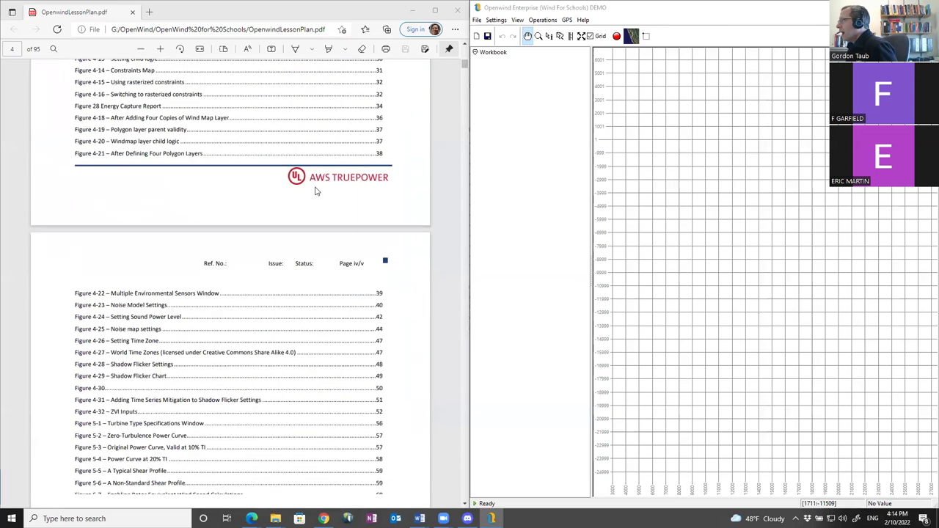
{"action": "scroll", "coordinate": [305, 190], "scroll_direction": "down", "scroll_amount": 10}
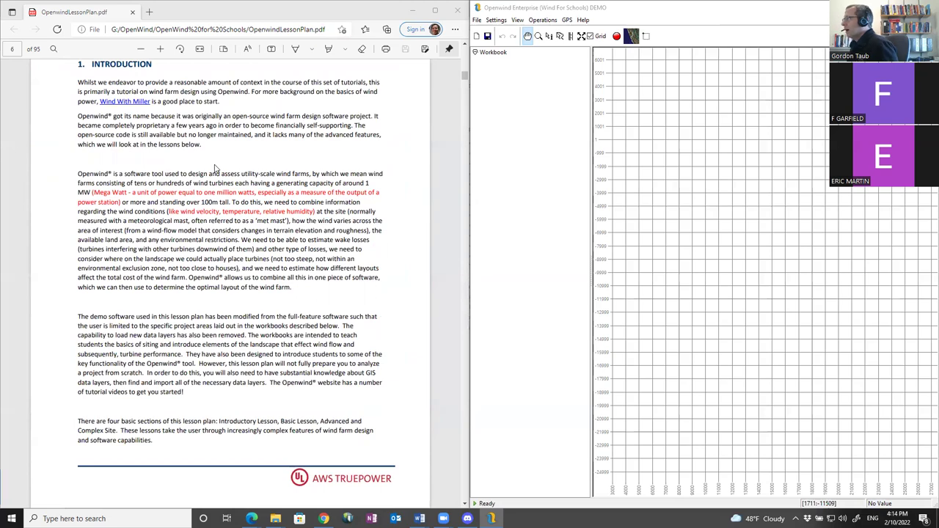
{"action": "scroll", "coordinate": [194, 119], "scroll_direction": "down", "scroll_amount": 4}
{"action": "scroll", "coordinate": [192, 122], "scroll_direction": "up", "scroll_amount": 5}
{"action": "scroll", "coordinate": [190, 125], "scroll_direction": "down", "scroll_amount": 8}
{"action": "scroll", "coordinate": [185, 125], "scroll_direction": "down", "scroll_amount": 8}
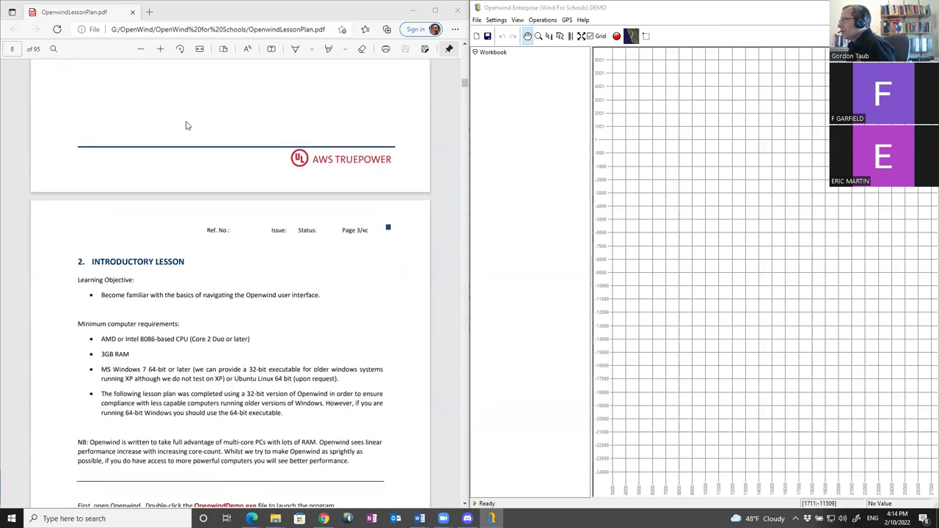
{"action": "scroll", "coordinate": [135, 104], "scroll_direction": "up", "scroll_amount": 2}
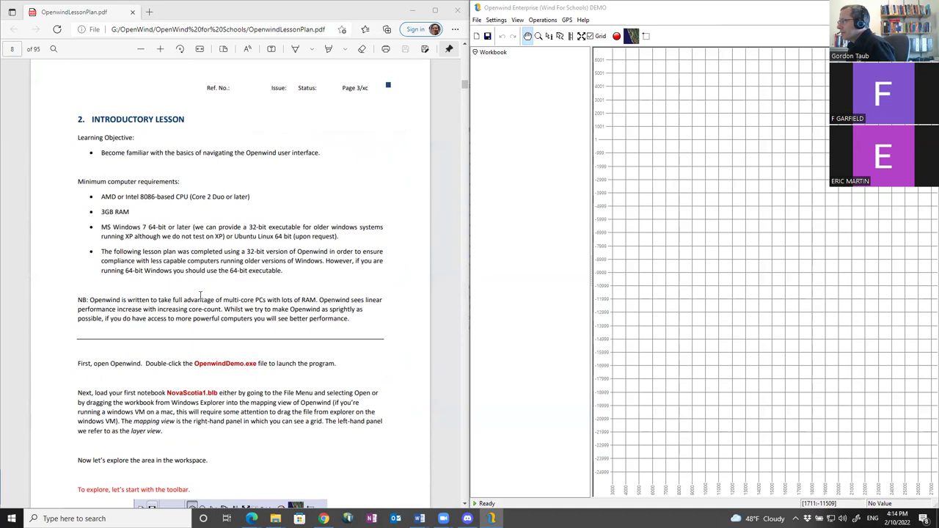
{"action": "scroll", "coordinate": [180, 199], "scroll_direction": "down", "scroll_amount": 3}
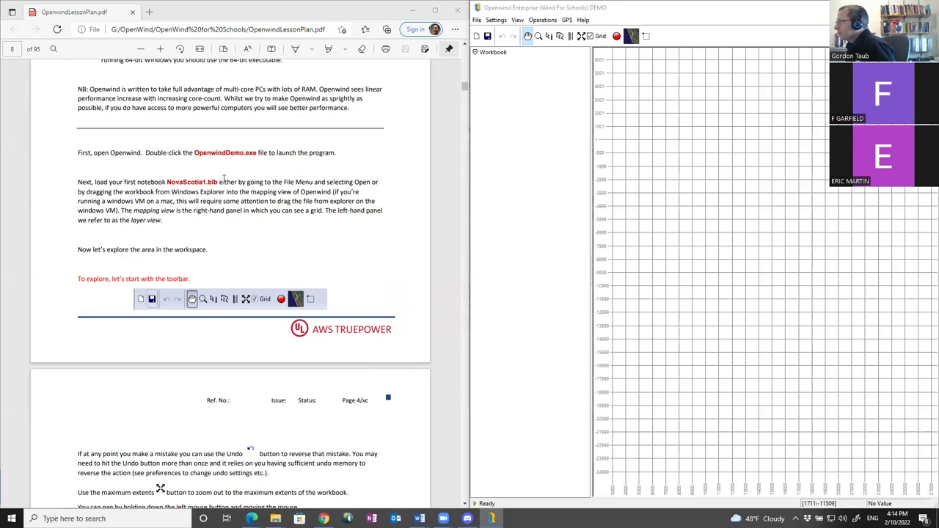
Step: Open the workbook NovaScotia1.blb from the Basic folder of OpenWind for Schools in Openwind
{"action": "left_click", "coordinate": [477, 20]}
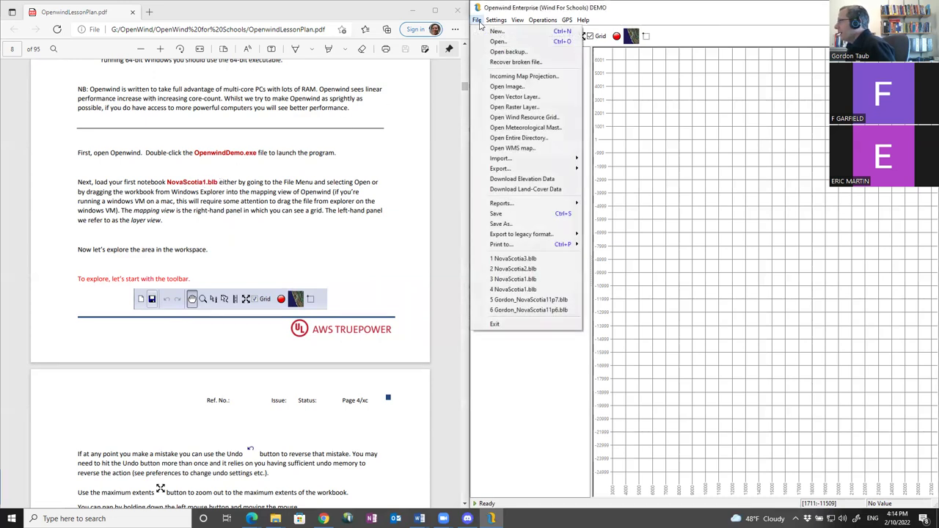
{"action": "left_click", "coordinate": [498, 41]}
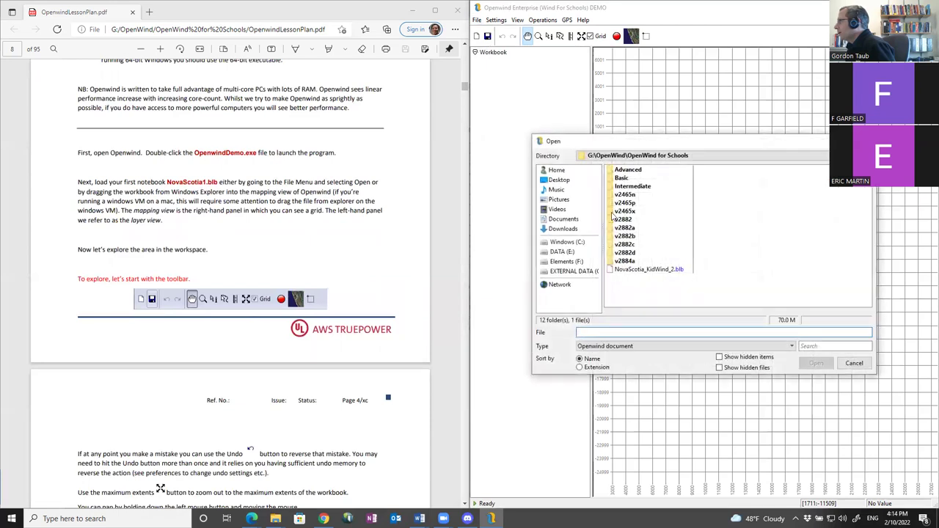
{"action": "left_click", "coordinate": [620, 179]}
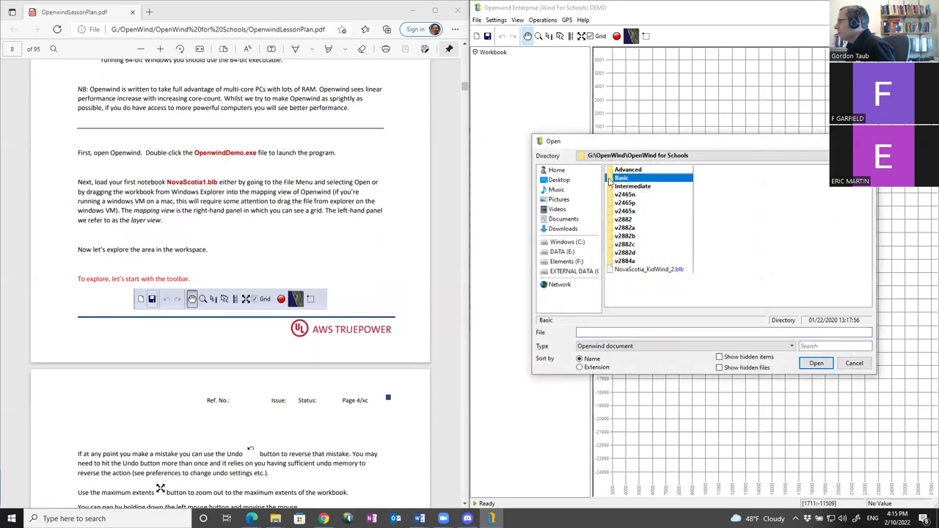
{"action": "double_click", "coordinate": [610, 182]}
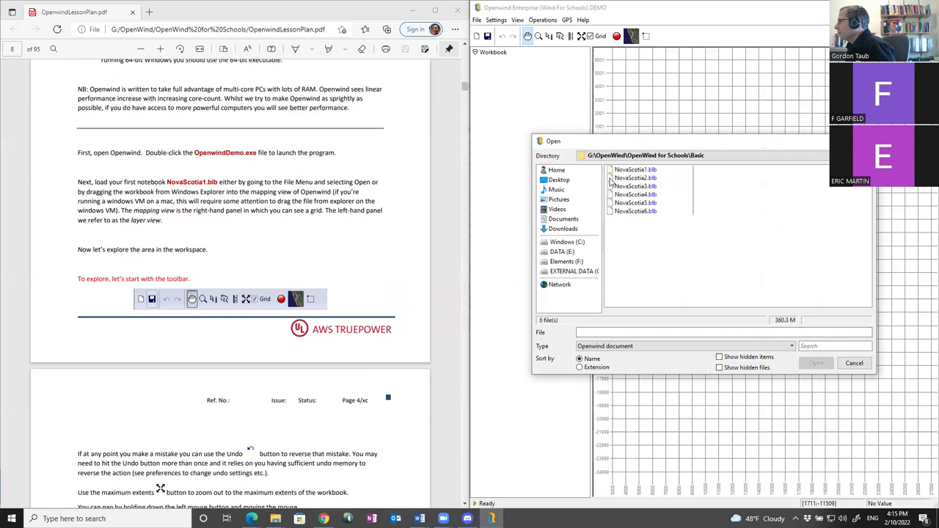
{"action": "left_click", "coordinate": [626, 171]}
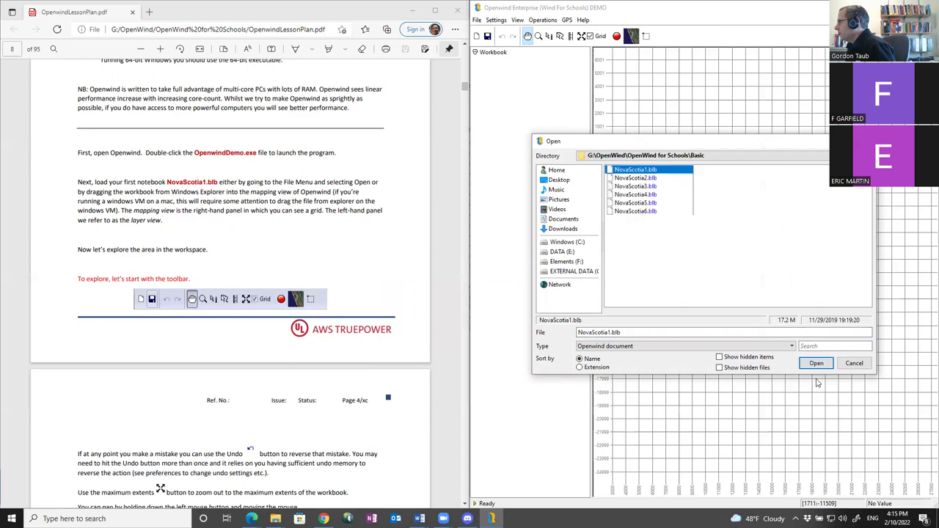
{"action": "left_click", "coordinate": [817, 365]}
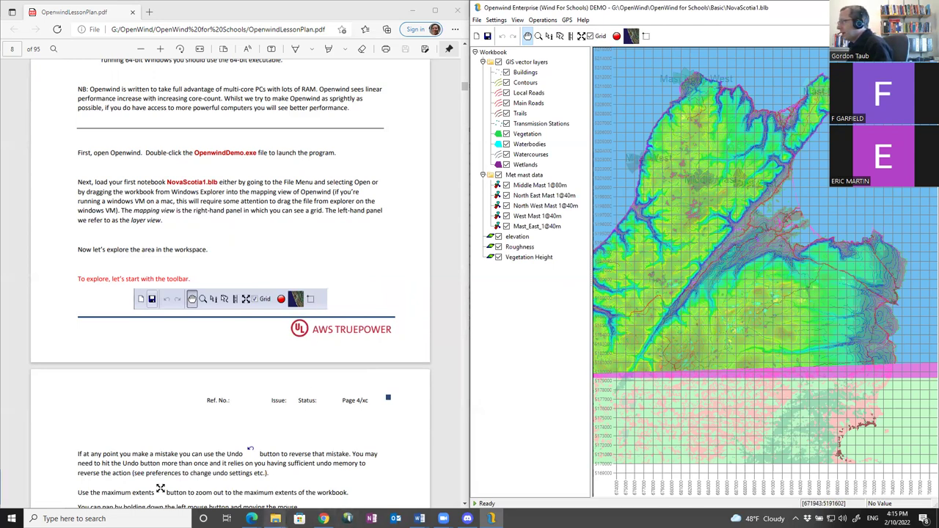
Step: Switch to Chrome, search for "google maps" in the new tab and open the Google Maps site
{"action": "left_click", "coordinate": [324, 518]}
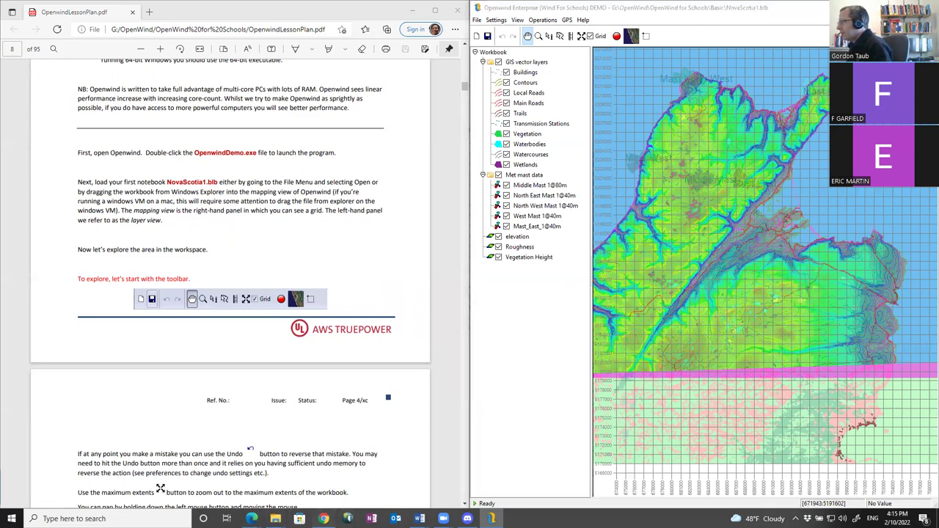
{"action": "left_click", "coordinate": [363, 8]}
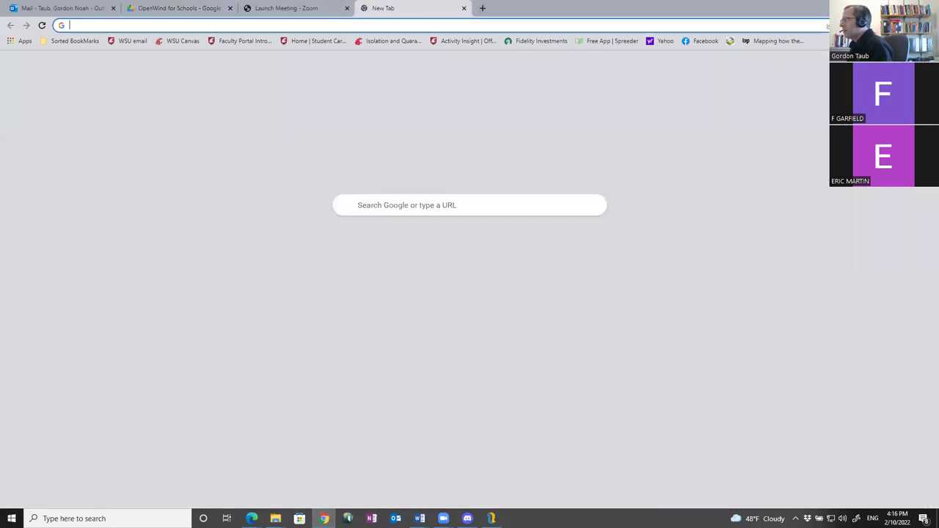
{"action": "type", "text": "googl"}
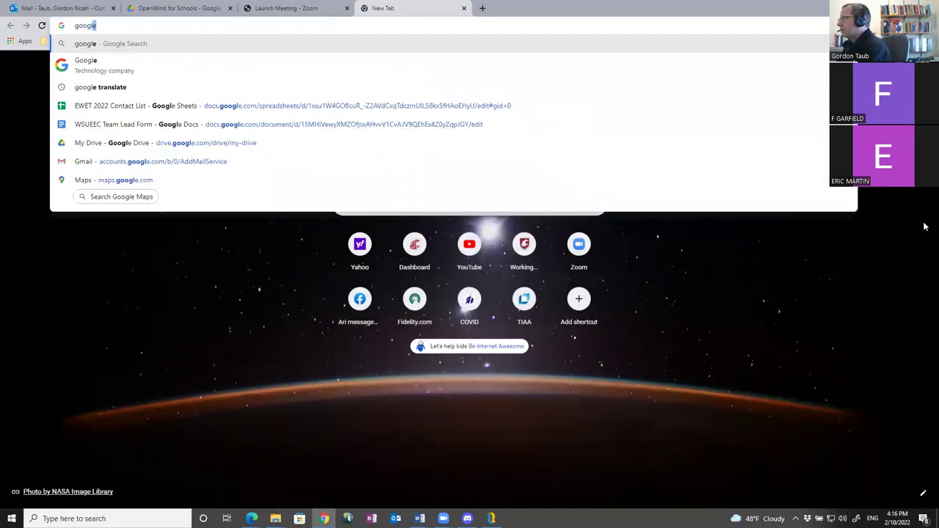
{"action": "type", "text": "e maps"}
{"action": "key", "text": "Return"}
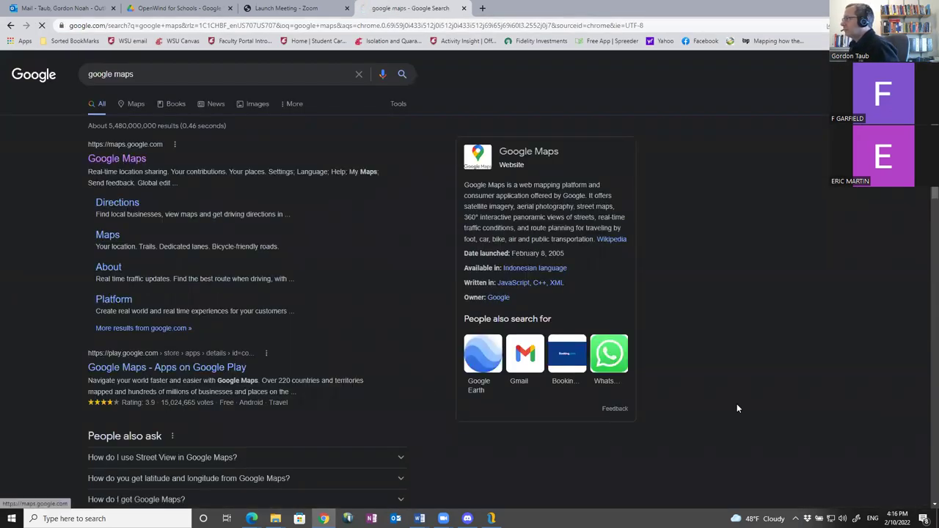
{"action": "left_click", "coordinate": [124, 162]}
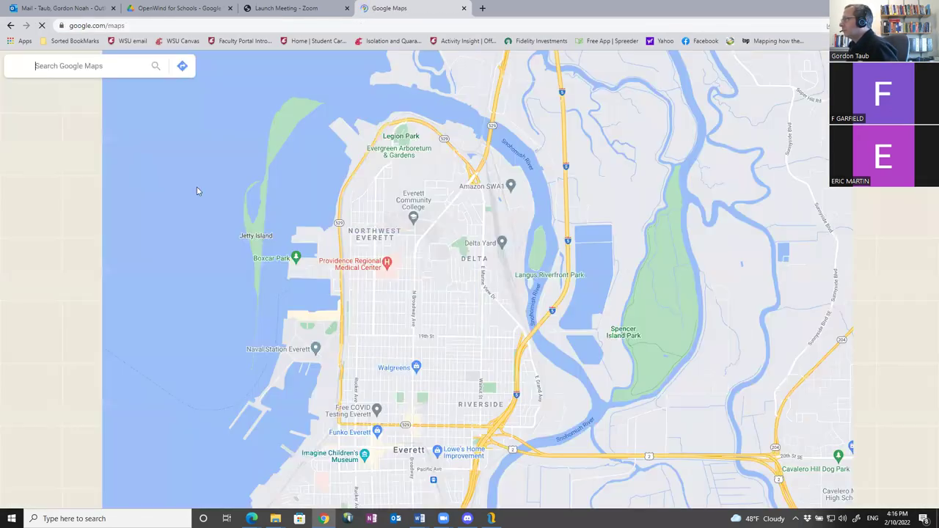
Step: Locate the northern tip of Cape Breton Island in Nova Scotia, around Bay St Lawrence, on Google Maps
{"action": "scroll", "coordinate": [470, 268], "scroll_direction": "down", "scroll_amount": 3}
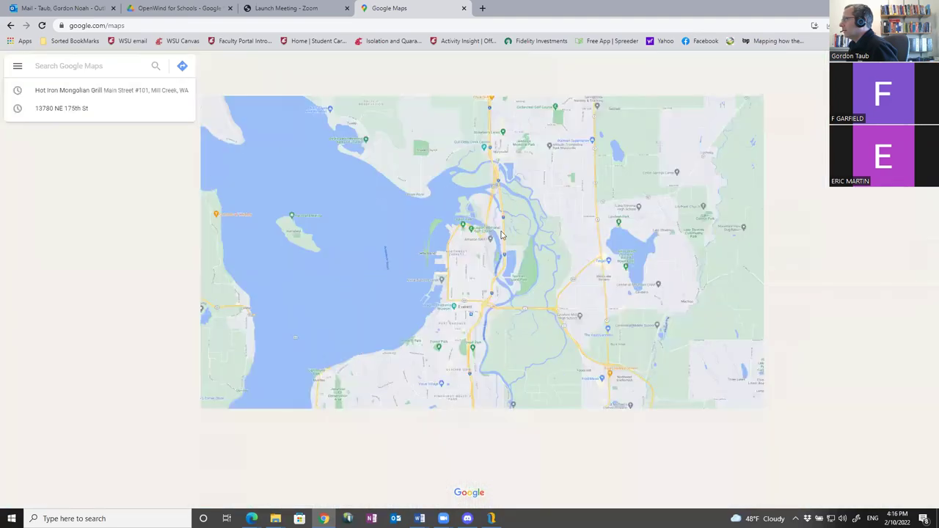
{"action": "scroll", "coordinate": [534, 229], "scroll_direction": "down", "scroll_amount": 6}
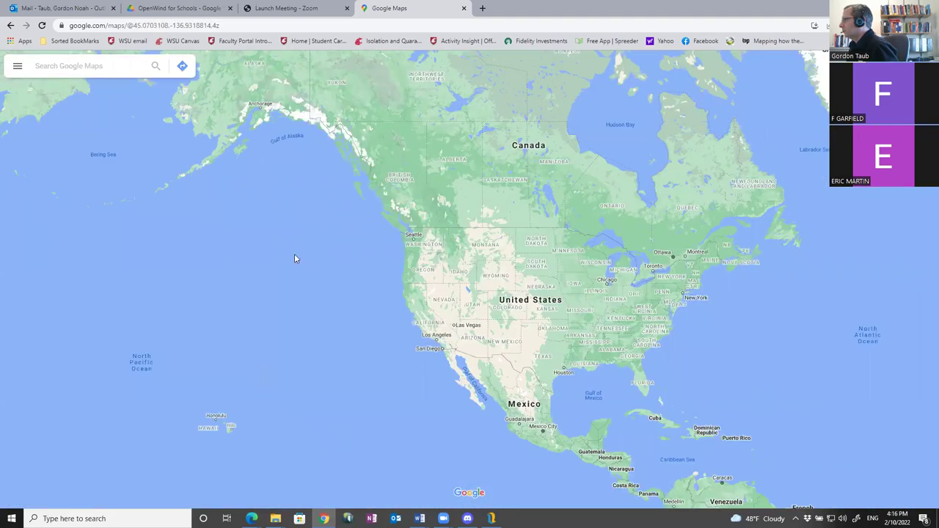
{"action": "left_click_drag", "start_coordinate": [294, 259], "coordinate": [27, 258]}
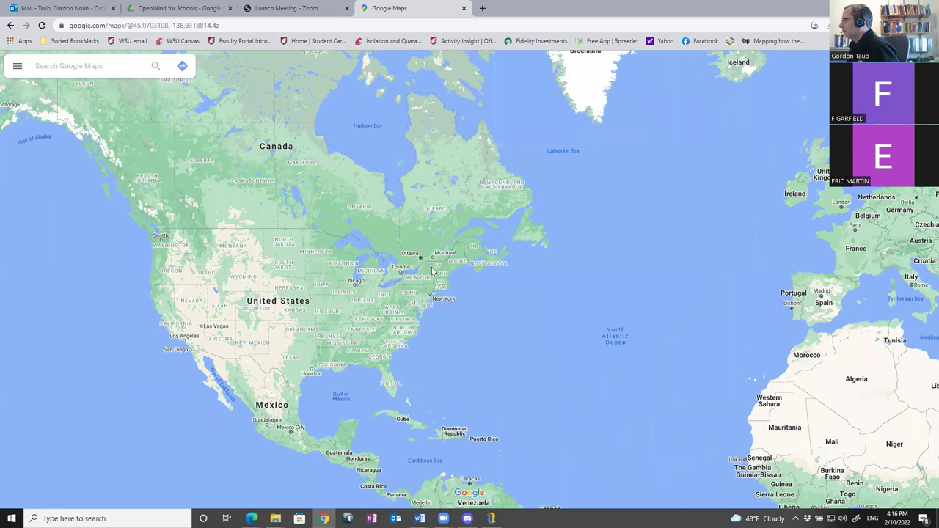
{"action": "scroll", "coordinate": [483, 259], "scroll_direction": "up", "scroll_amount": 3}
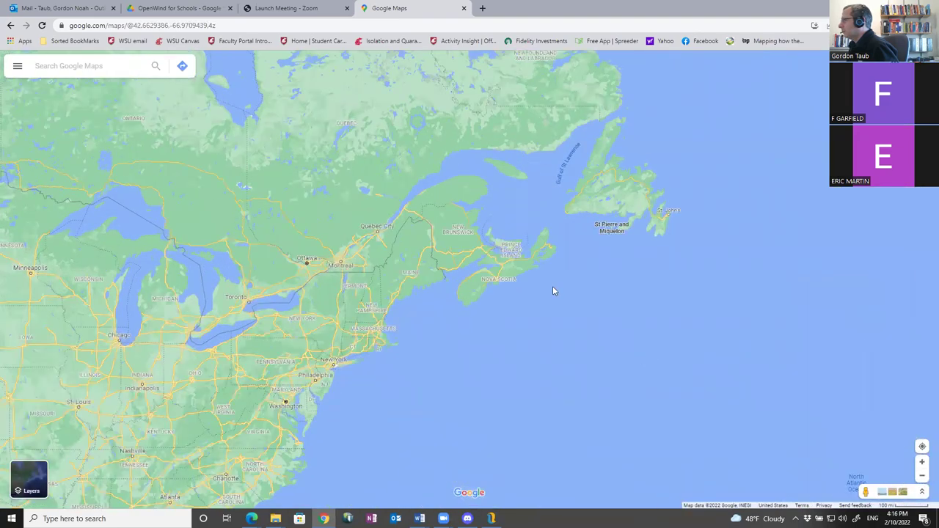
{"action": "scroll", "coordinate": [553, 286], "scroll_direction": "up", "scroll_amount": 2}
{"action": "left_click_drag", "start_coordinate": [528, 215], "coordinate": [409, 314]}
{"action": "scroll", "coordinate": [409, 314], "scroll_direction": "up", "scroll_amount": 3}
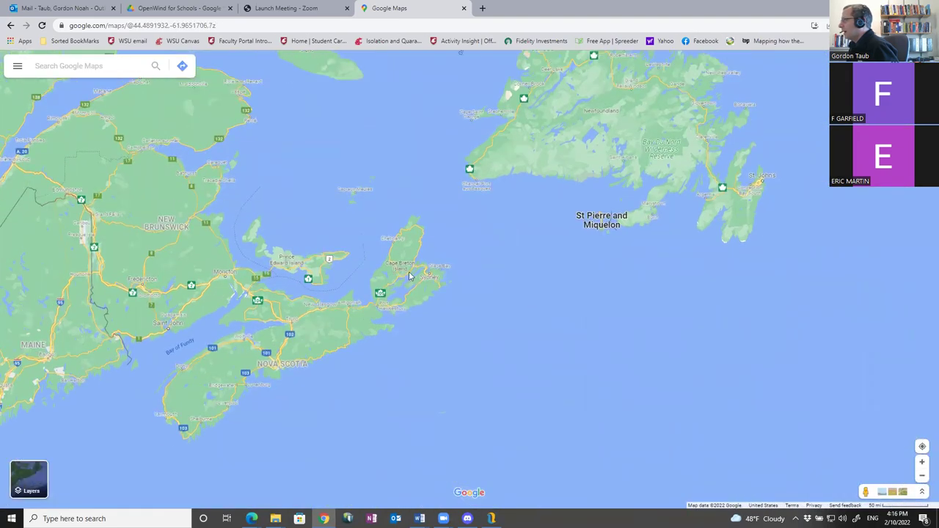
{"action": "scroll", "coordinate": [412, 309], "scroll_direction": "up", "scroll_amount": 4}
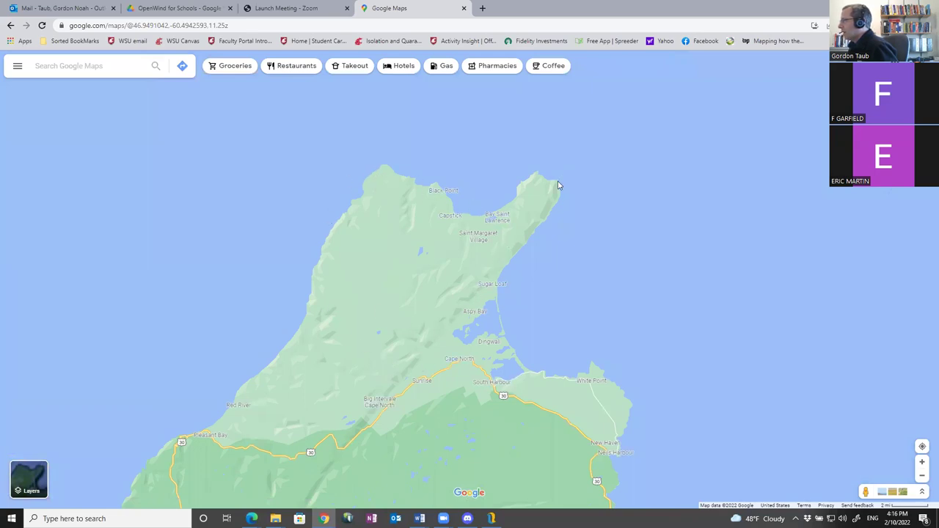
{"action": "scroll", "coordinate": [551, 194], "scroll_direction": "up", "scroll_amount": 2}
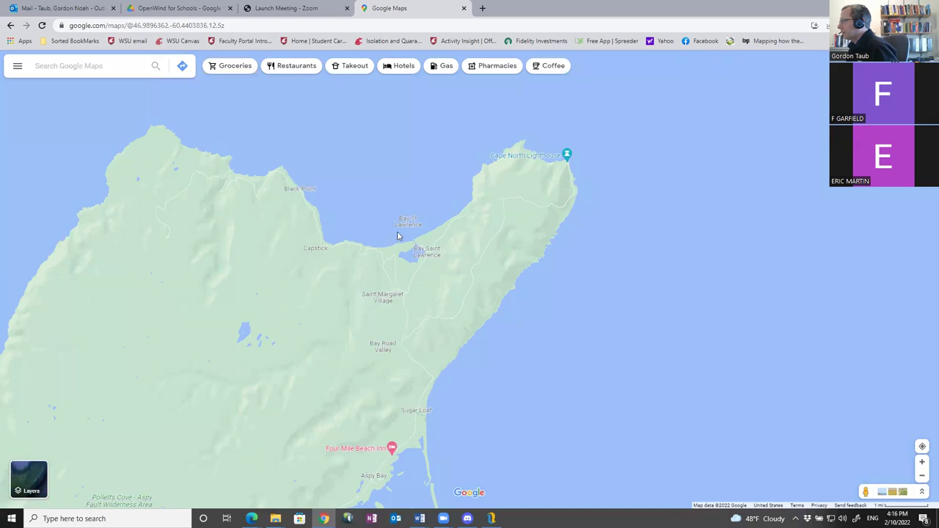
Step: Reduce the Google Maps window to compare the Cape North coastline with the Openwind map, and minimise the browser
{"action": "double_click", "coordinate": [514, 10]}
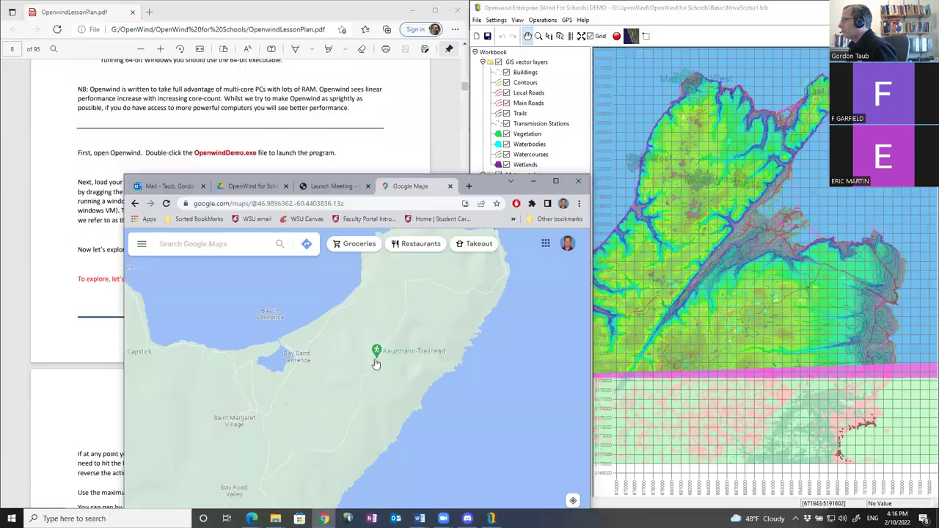
{"action": "scroll", "coordinate": [377, 357], "scroll_direction": "up", "scroll_amount": 1}
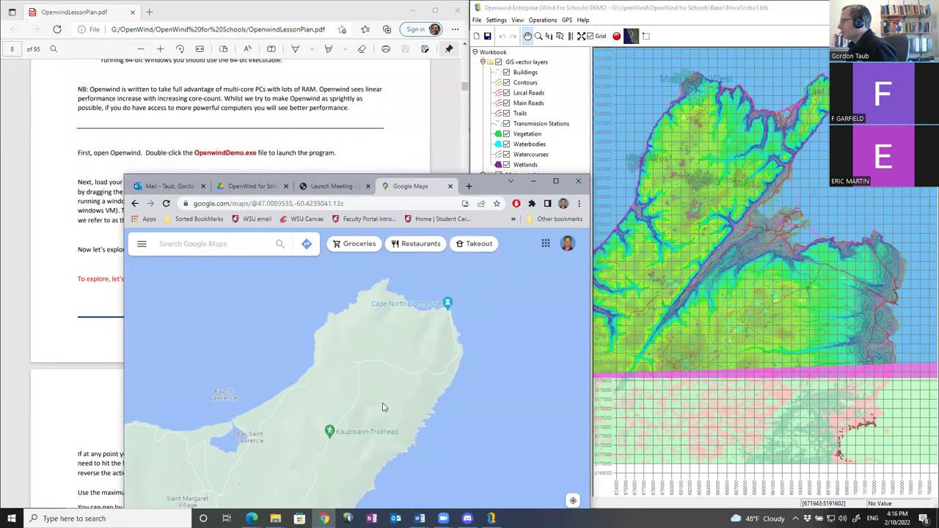
{"action": "scroll", "coordinate": [431, 369], "scroll_direction": "up", "scroll_amount": 1}
{"action": "scroll", "coordinate": [431, 369], "scroll_direction": "up", "scroll_amount": 2}
{"action": "left_click_drag", "start_coordinate": [432, 369], "coordinate": [485, 404]}
{"action": "scroll", "coordinate": [493, 400], "scroll_direction": "down", "scroll_amount": 1}
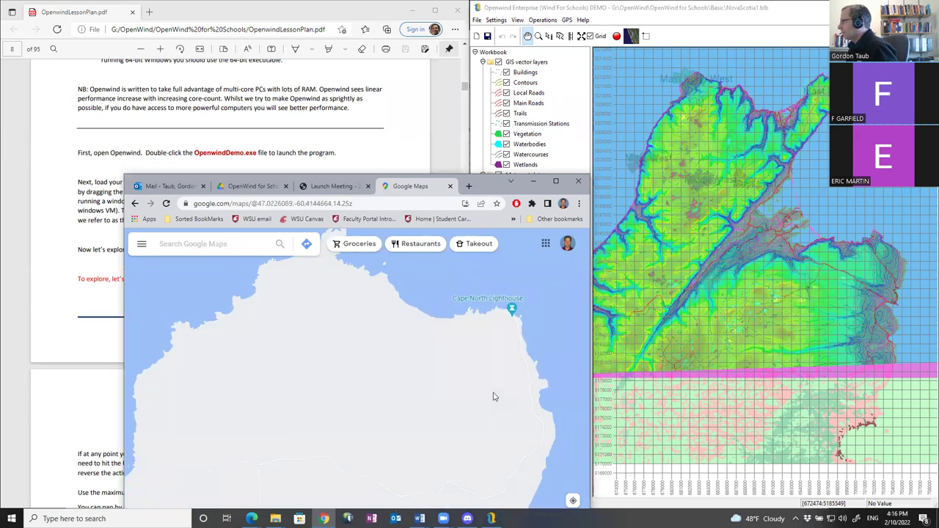
{"action": "scroll", "coordinate": [393, 378], "scroll_direction": "down", "scroll_amount": 5}
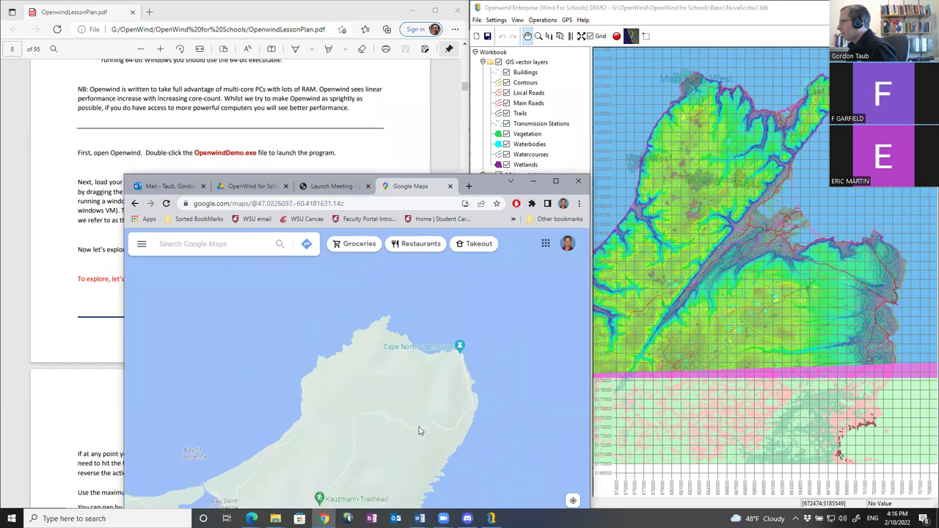
{"action": "scroll", "coordinate": [413, 378], "scroll_direction": "down", "scroll_amount": 2}
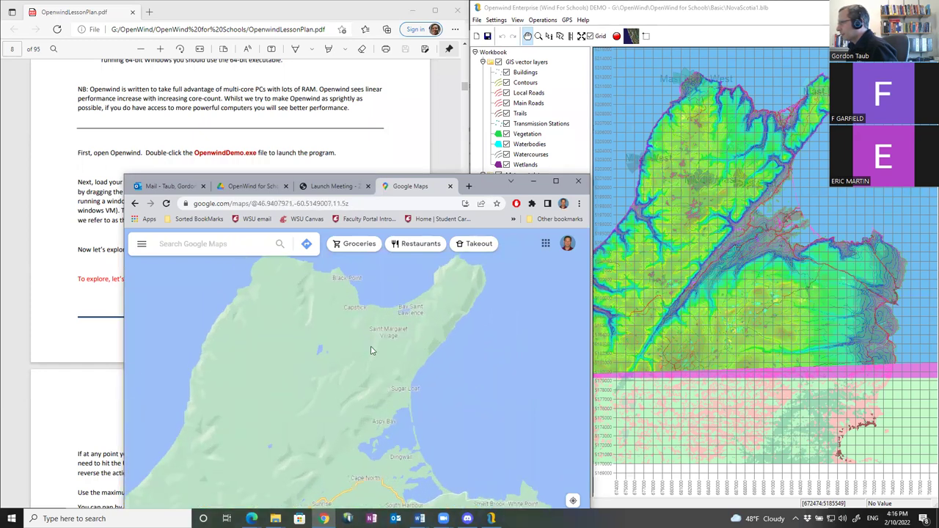
{"action": "scroll", "coordinate": [404, 427], "scroll_direction": "up", "scroll_amount": 2}
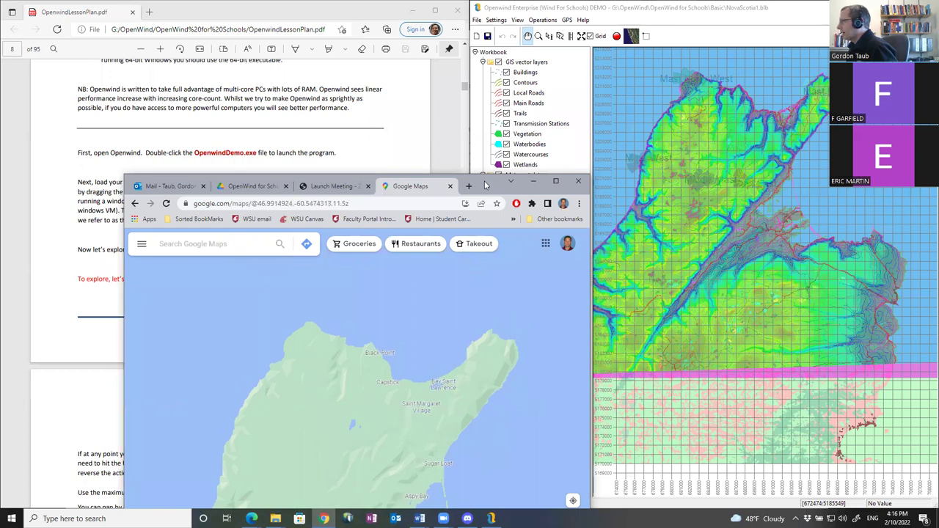
{"action": "left_click", "coordinate": [533, 181]}
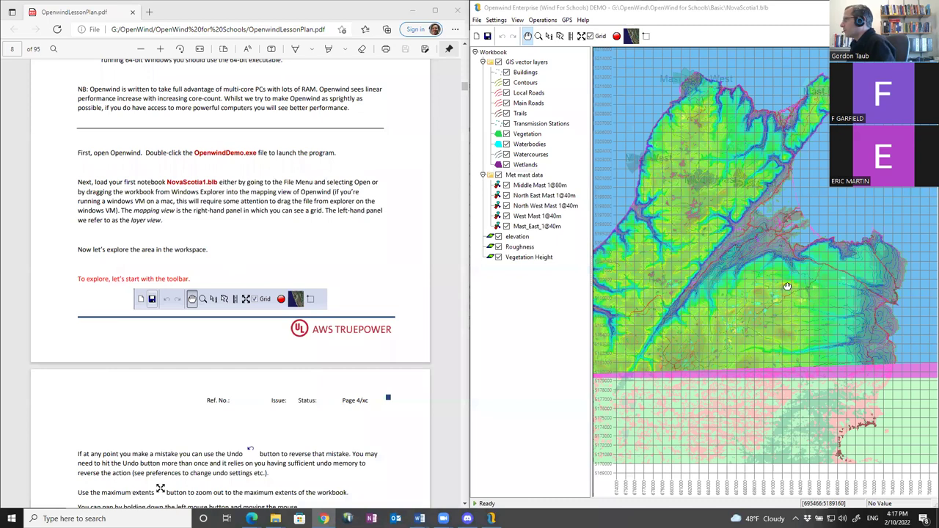
Step: Widen the Openwind window over the lesson plan and hide every GIS vector layer, from Buildings to Wetlands
{"action": "left_click", "coordinate": [467, 164]}
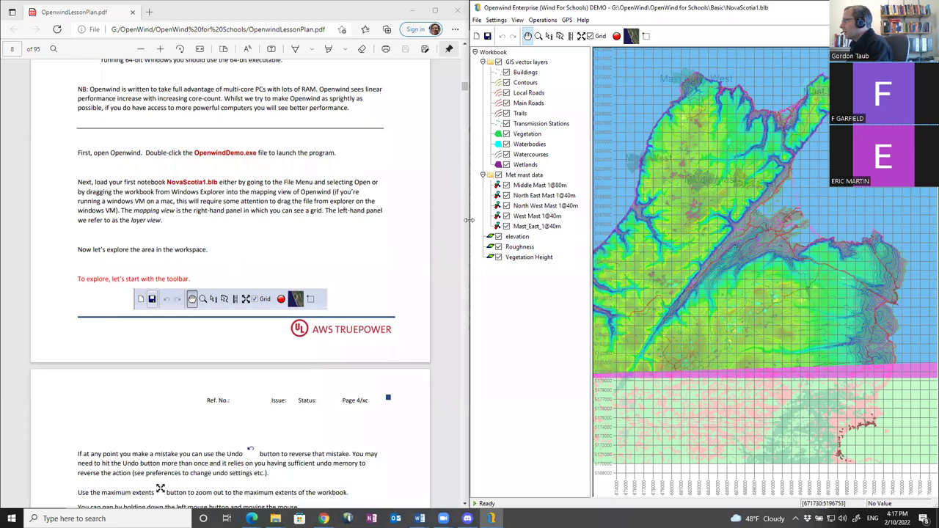
{"action": "left_click_drag", "start_coordinate": [468, 219], "coordinate": [226, 220]}
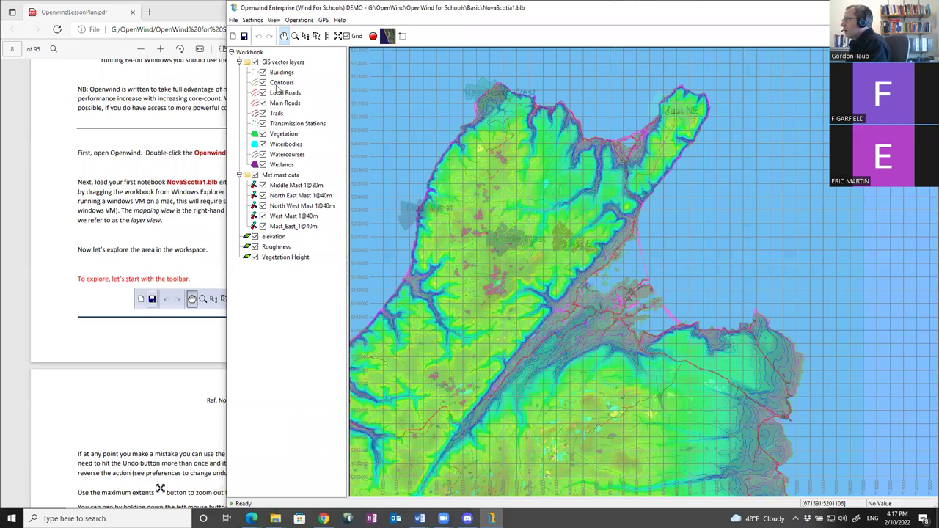
{"action": "left_click", "coordinate": [254, 63]}
{"action": "left_click", "coordinate": [262, 73]}
{"action": "left_click", "coordinate": [263, 82]}
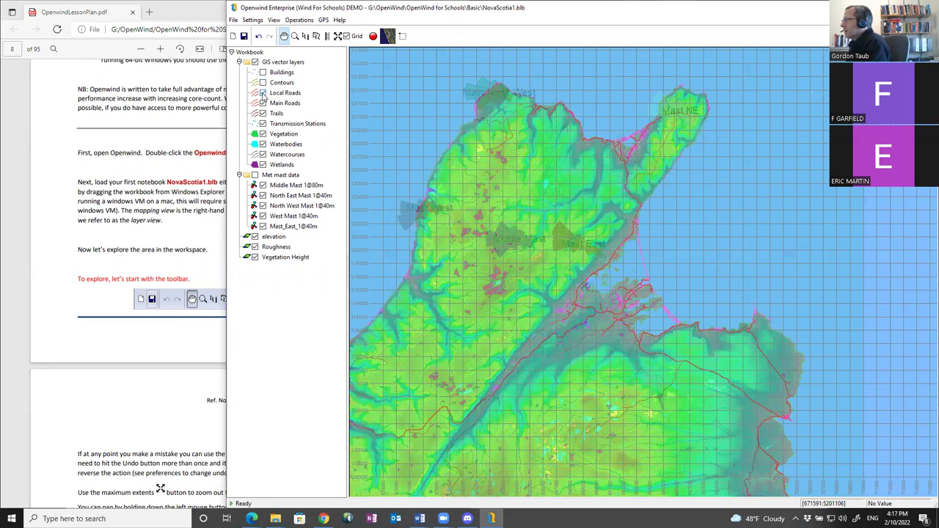
{"action": "left_click", "coordinate": [263, 113]}
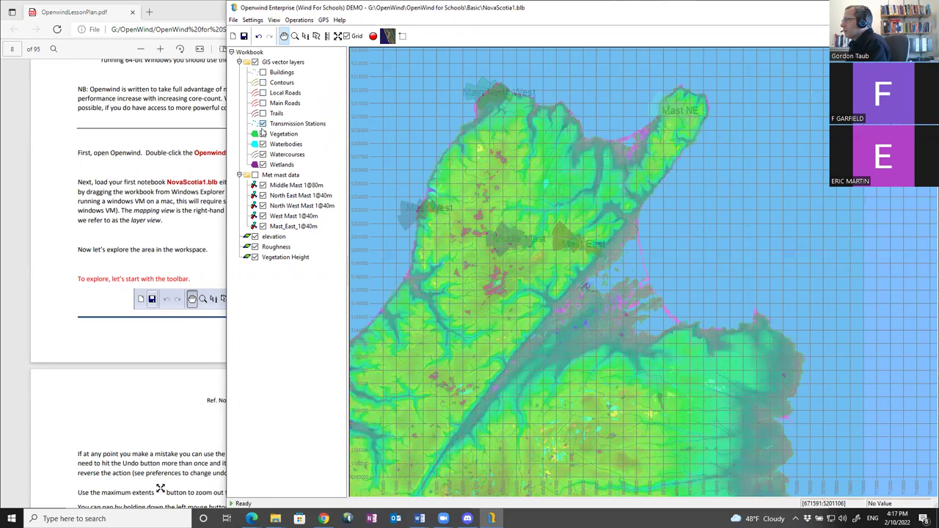
{"action": "left_click", "coordinate": [263, 135]}
{"action": "left_click", "coordinate": [262, 155]}
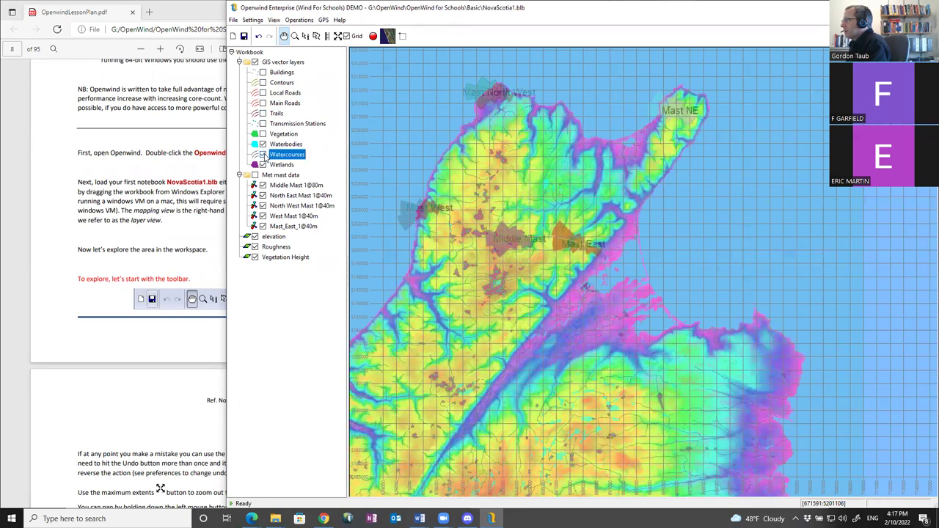
{"action": "left_click", "coordinate": [263, 155]}
{"action": "left_click", "coordinate": [263, 144]}
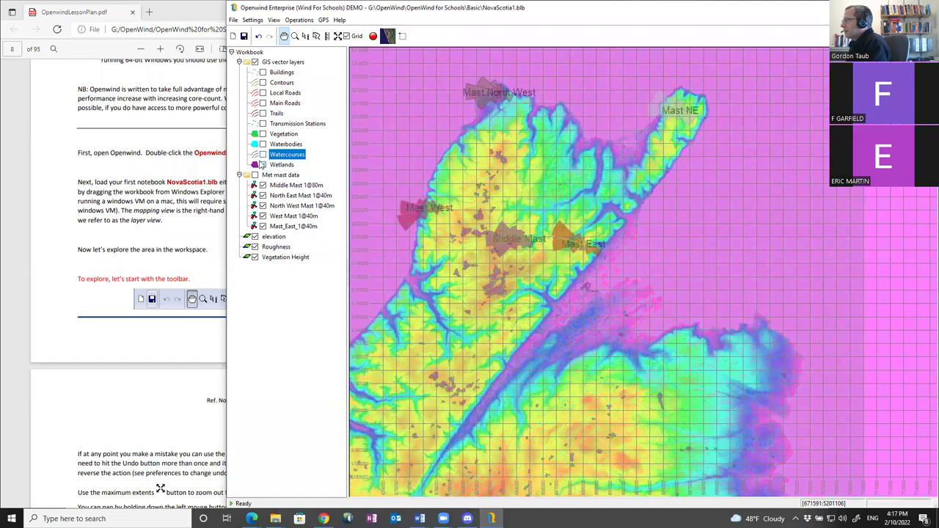
{"action": "left_click", "coordinate": [263, 164]}
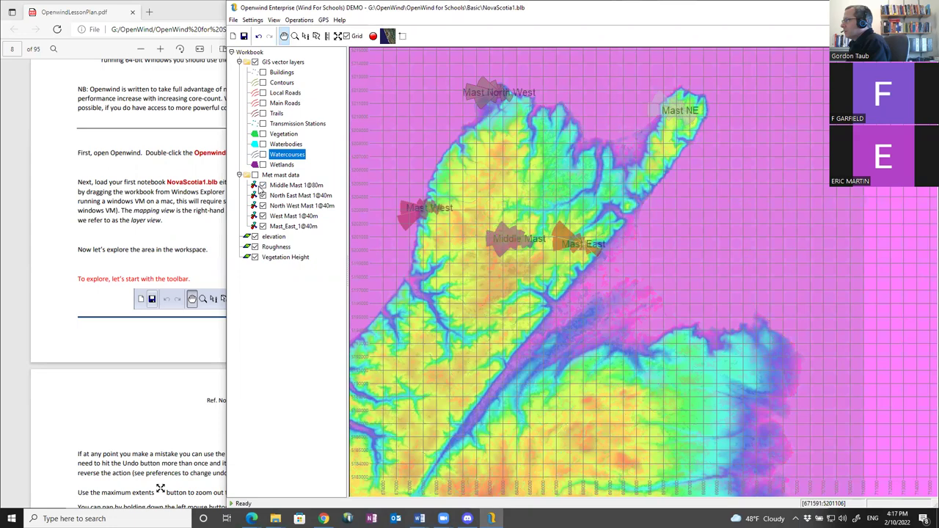
Step: Hide the elevation, Roughness and Vegetation Height layers so only the met masts remain on the map
{"action": "left_click", "coordinate": [255, 237]}
{"action": "left_click", "coordinate": [254, 246]}
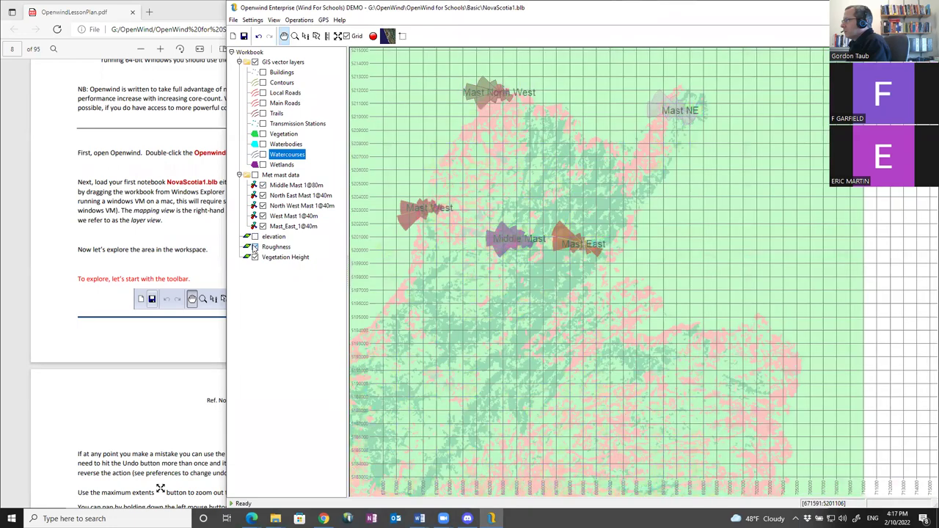
{"action": "left_click", "coordinate": [255, 258]}
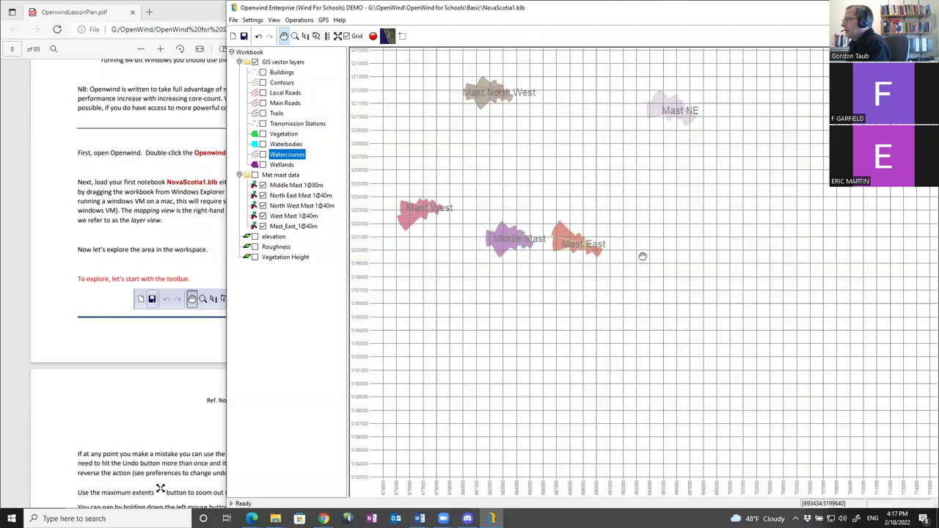
Step: Show the elevation, Vegetation Height and Roughness raster layers on the map again
{"action": "left_click", "coordinate": [255, 236]}
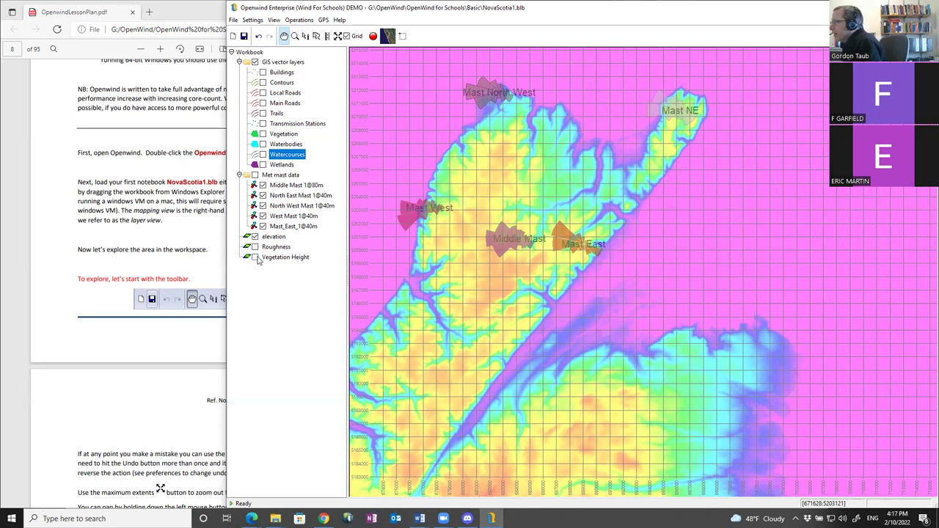
{"action": "left_click", "coordinate": [256, 258]}
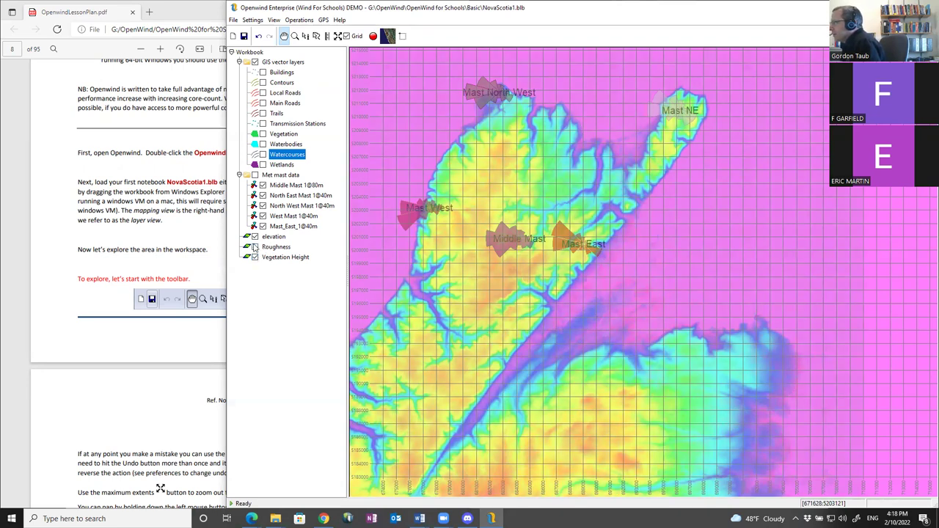
{"action": "left_click", "coordinate": [256, 247]}
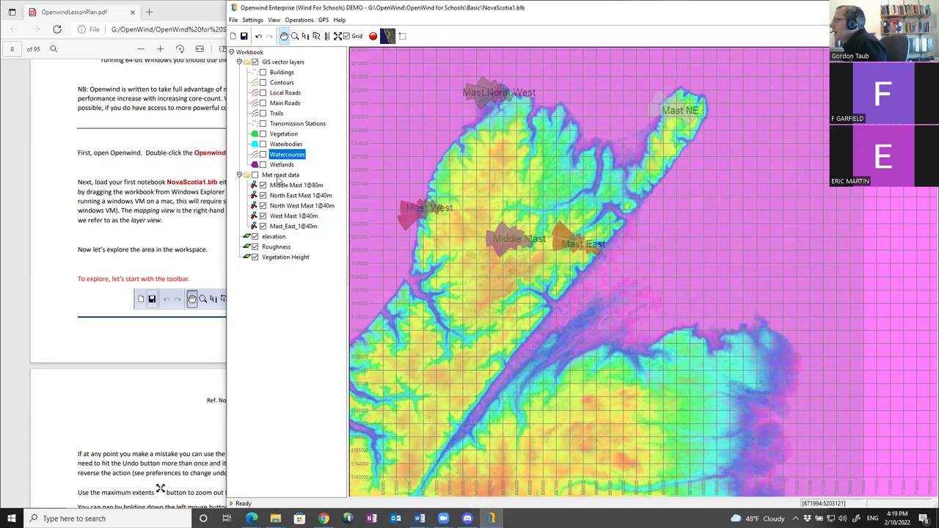
Step: Switch the Wetlands layer on and off repeatedly to identify its areas on the map, leaving it shown
{"action": "left_click", "coordinate": [262, 165]}
{"action": "left_click", "coordinate": [263, 165]}
{"action": "left_click", "coordinate": [263, 165]}
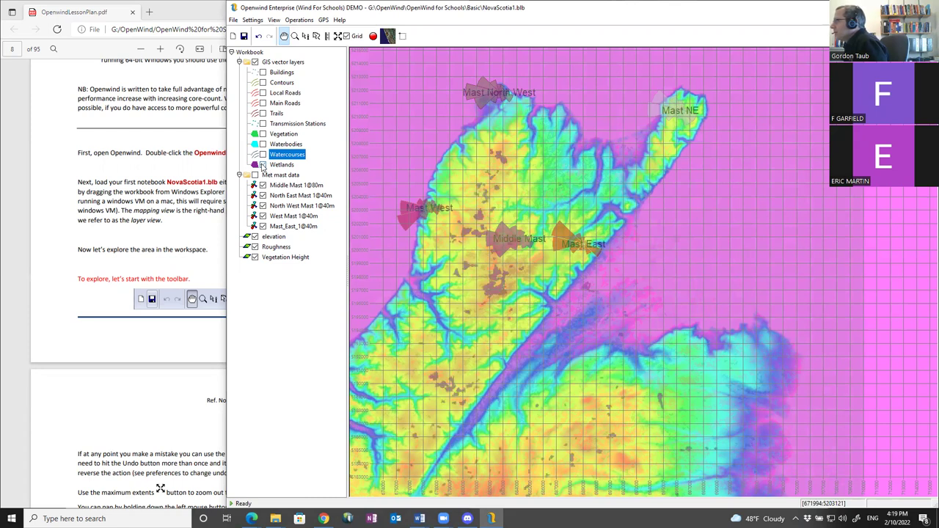
{"action": "left_click", "coordinate": [263, 165]}
{"action": "left_click", "coordinate": [263, 165]}
{"action": "left_click", "coordinate": [262, 165]}
{"action": "left_click", "coordinate": [262, 165]}
Step: Show the remaining GIS vector layers again: Waterbodies, Watercourses, Transmission Stations, Vegetation, Trails, Main Roads, Local Roads, Contours and Buildings
{"action": "left_click", "coordinate": [262, 145]}
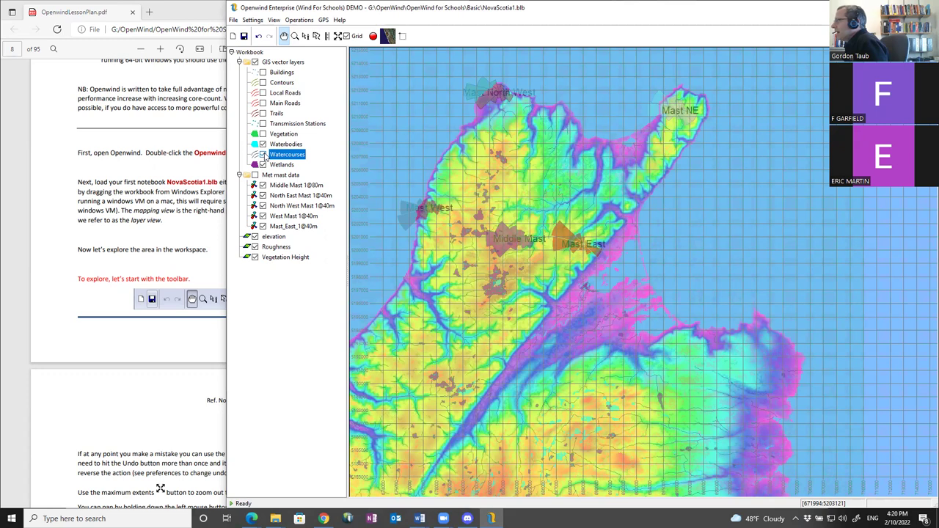
{"action": "left_click", "coordinate": [263, 124]}
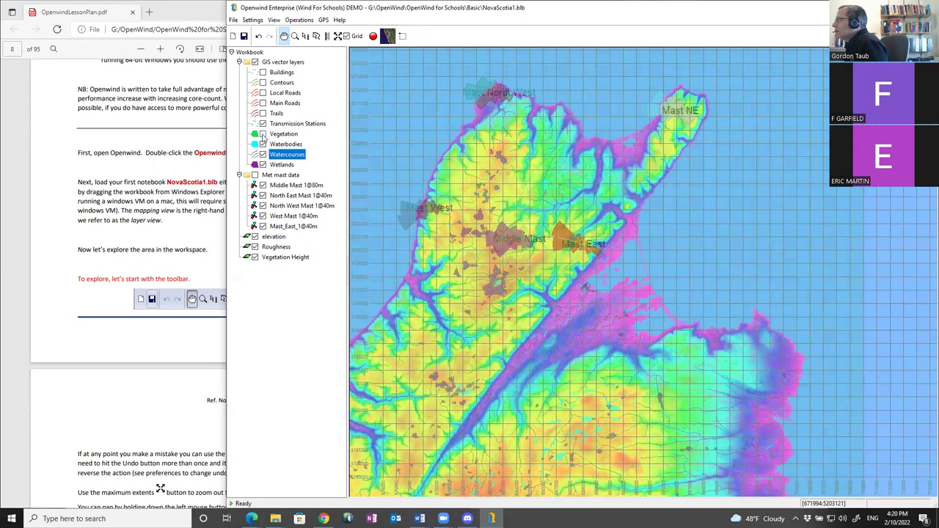
{"action": "left_click", "coordinate": [264, 135]}
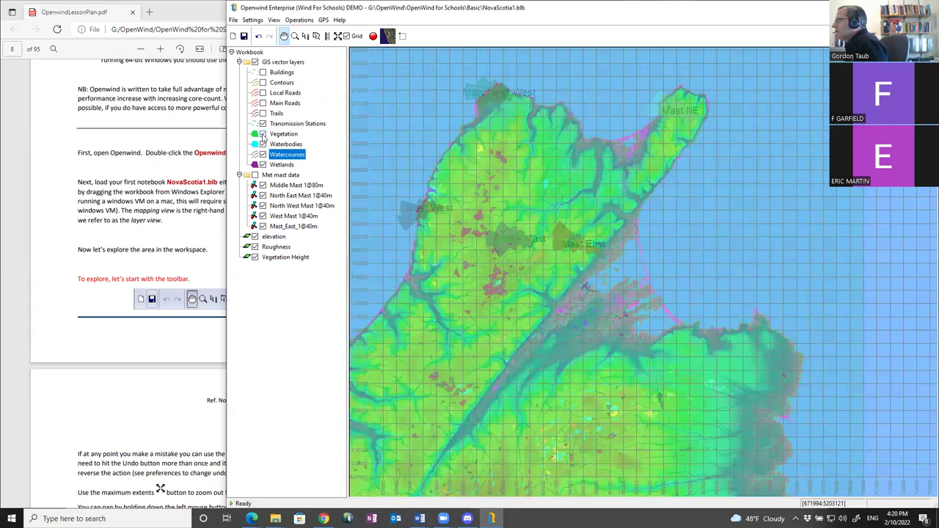
{"action": "left_click", "coordinate": [263, 114]}
{"action": "left_click", "coordinate": [263, 104]}
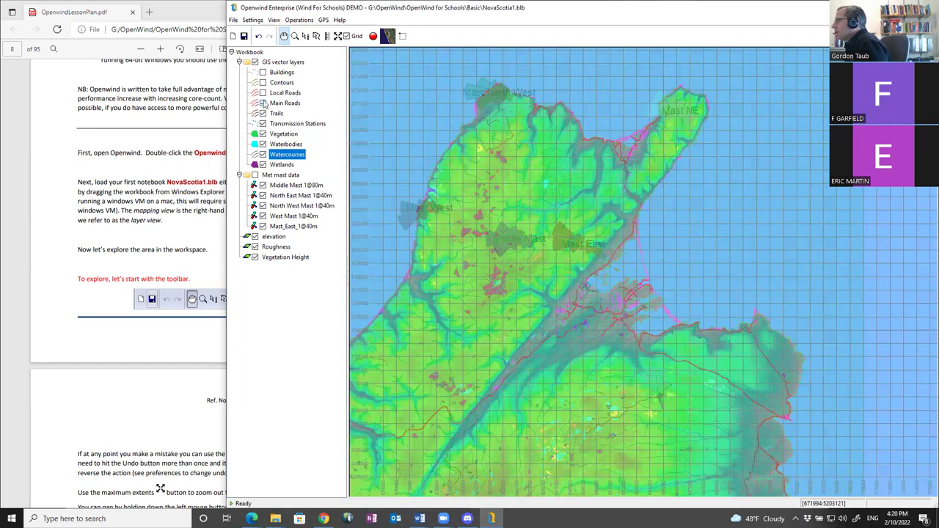
{"action": "left_click", "coordinate": [265, 94]}
{"action": "left_click", "coordinate": [264, 83]}
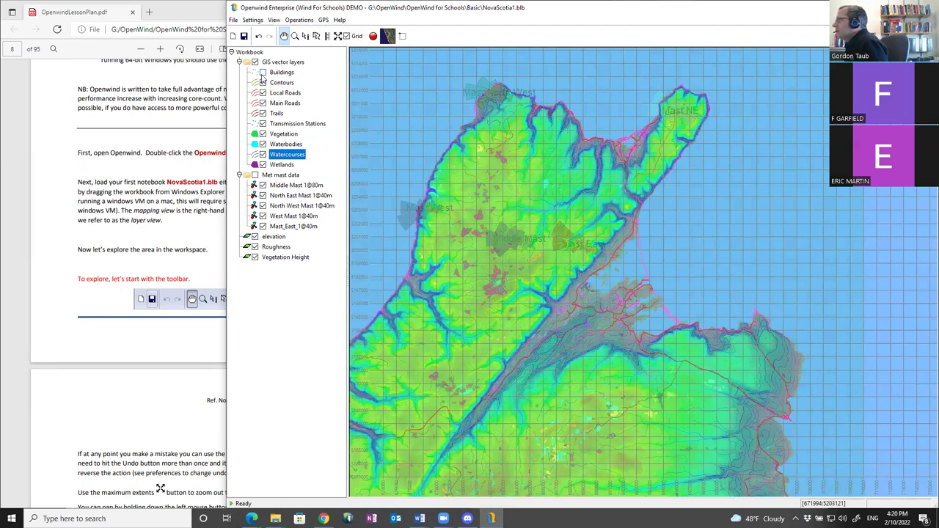
{"action": "left_click", "coordinate": [263, 73]}
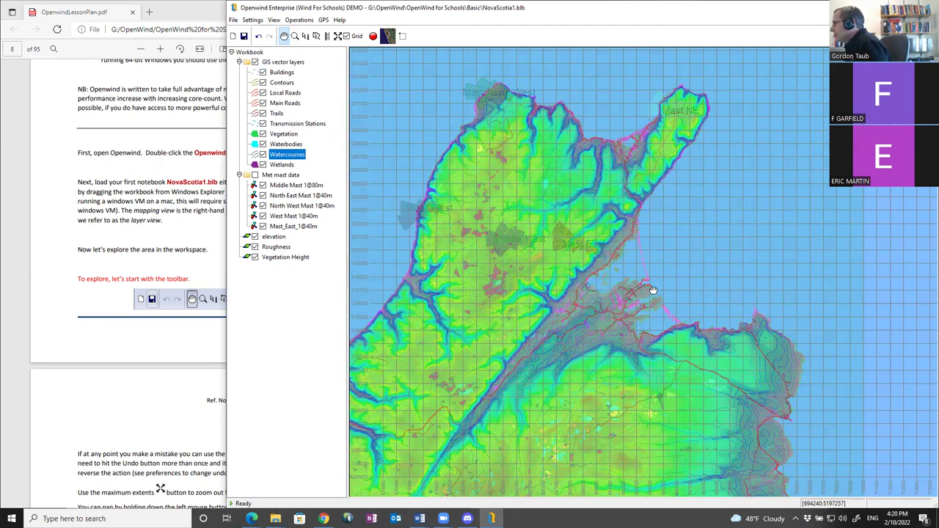
Step: Toggle the Buildings layer and the Contours layer off and on to compare their effect on the map
{"action": "left_click", "coordinate": [262, 73]}
{"action": "left_click", "coordinate": [263, 73]}
{"action": "left_click", "coordinate": [263, 72]}
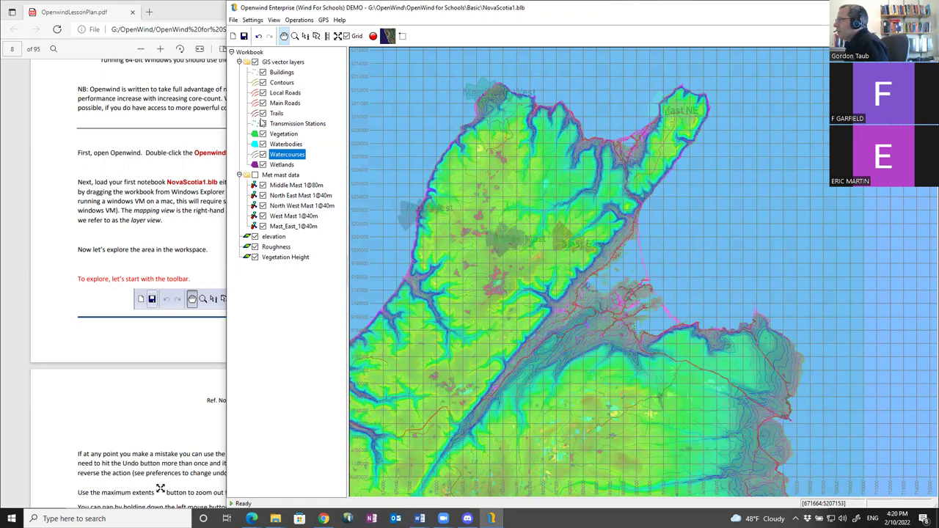
{"action": "left_click", "coordinate": [263, 73]}
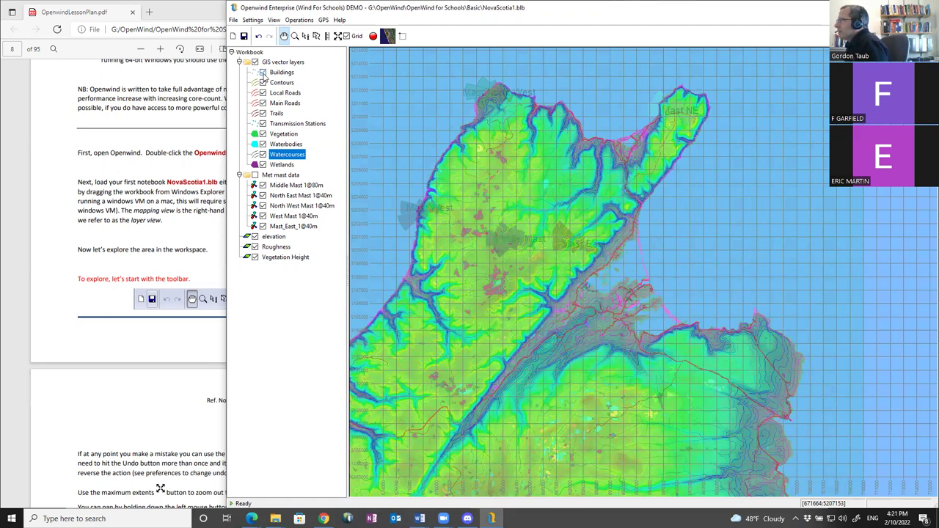
{"action": "left_click", "coordinate": [263, 73]}
{"action": "left_click", "coordinate": [262, 83]}
{"action": "left_click", "coordinate": [263, 83]}
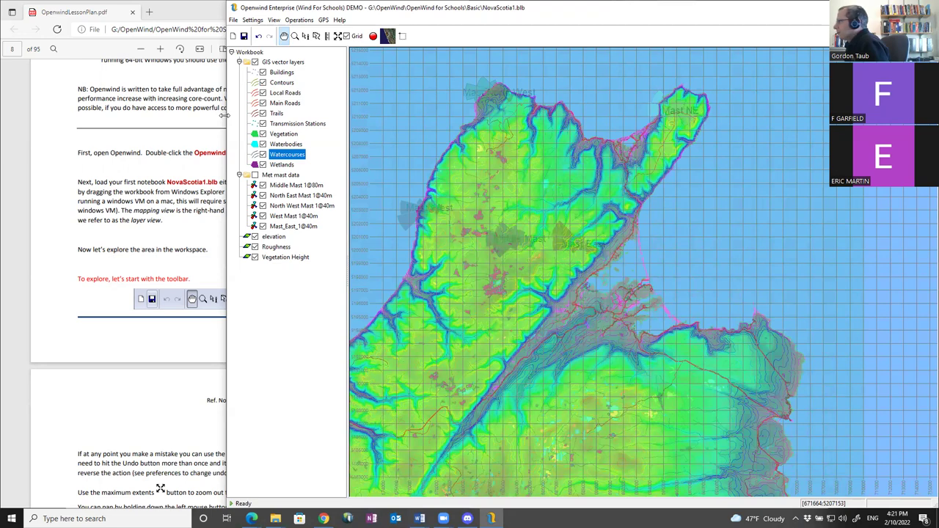
Step: Narrow the Openwind window to uncover the lesson plan, and practise zooming and panning the Cape Breton map
{"action": "left_click_drag", "start_coordinate": [224, 115], "coordinate": [436, 115]}
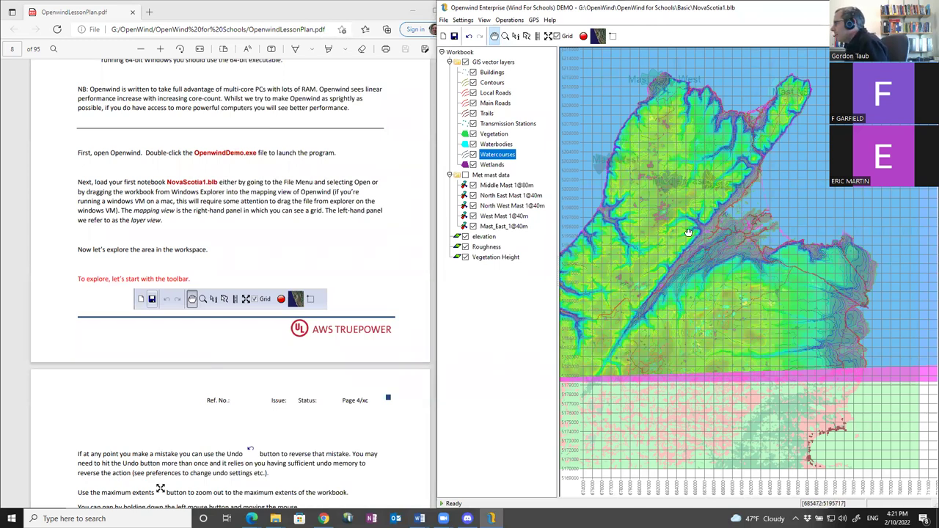
{"action": "scroll", "coordinate": [711, 230], "scroll_direction": "up", "scroll_amount": 3}
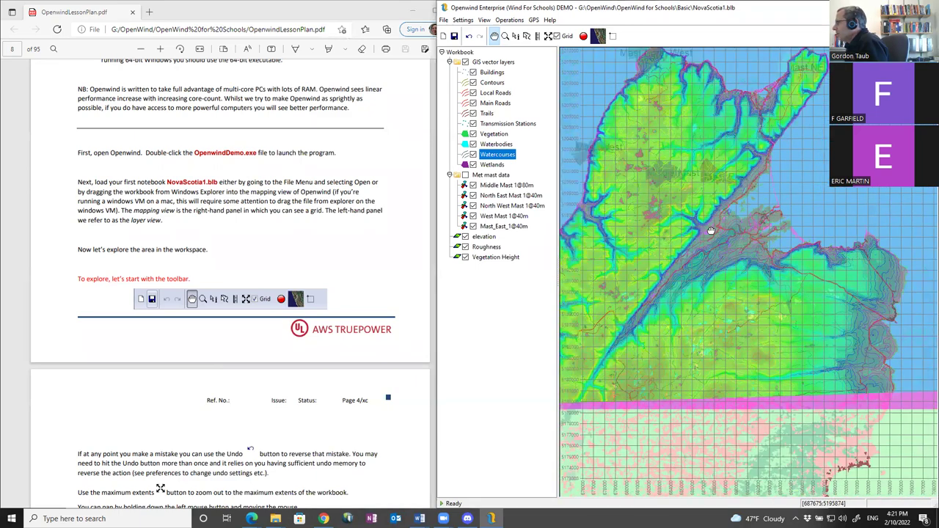
{"action": "scroll", "coordinate": [711, 231], "scroll_direction": "down", "scroll_amount": 3}
{"action": "scroll", "coordinate": [709, 234], "scroll_direction": "up", "scroll_amount": 3}
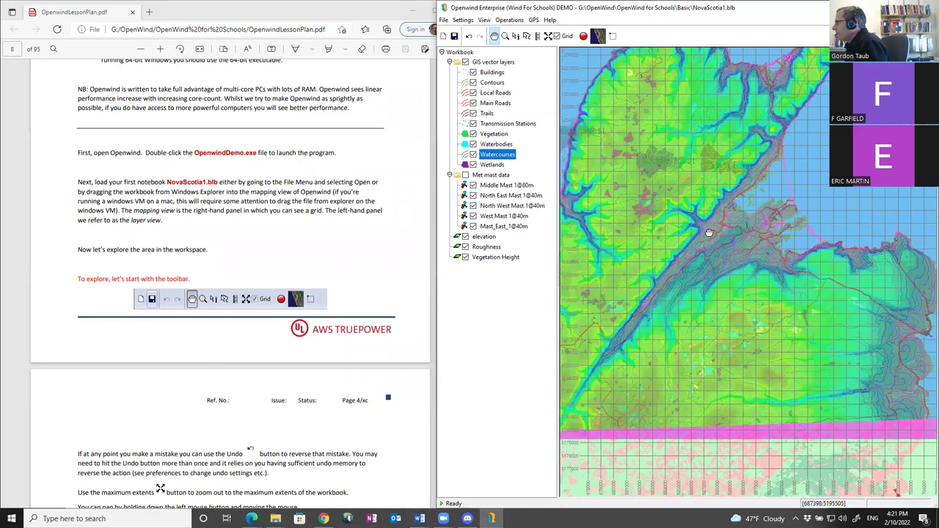
{"action": "mouse_move", "coordinate": [688, 163]}
{"action": "left_mouse_down"}
{"action": "mouse_move", "coordinate": [778, 308]}
{"action": "mouse_move", "coordinate": [741, 187]}
{"action": "mouse_move", "coordinate": [700, 157]}
{"action": "left_mouse_up"}
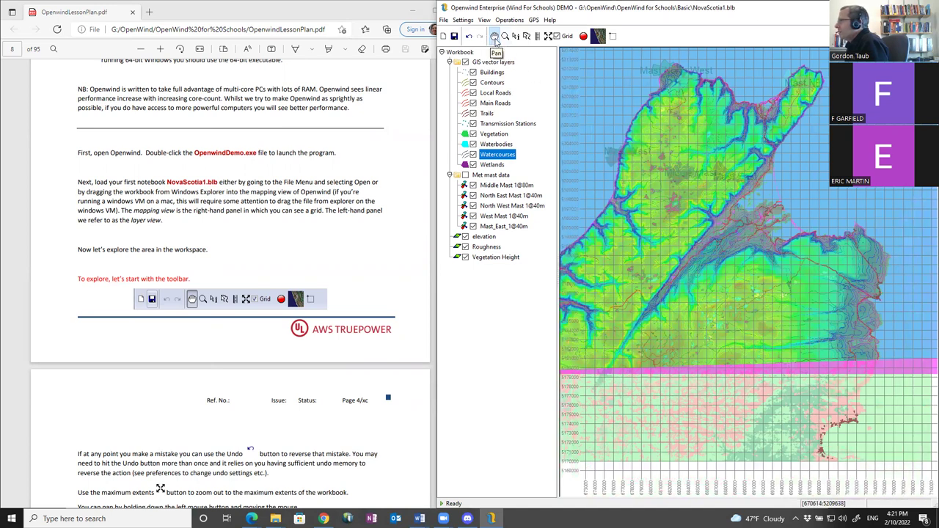
{"action": "left_click_drag", "start_coordinate": [673, 130], "coordinate": [673, 158]}
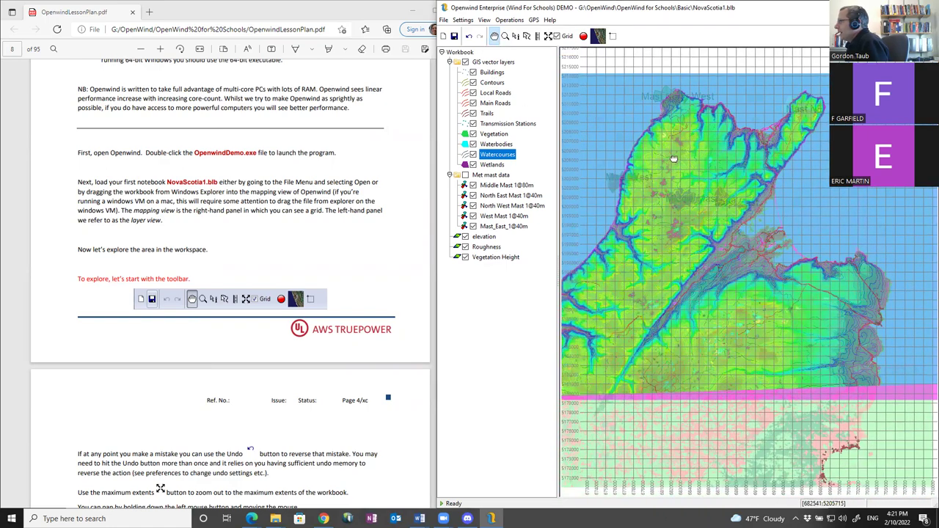
{"action": "scroll", "coordinate": [673, 158], "scroll_direction": "up", "scroll_amount": 2}
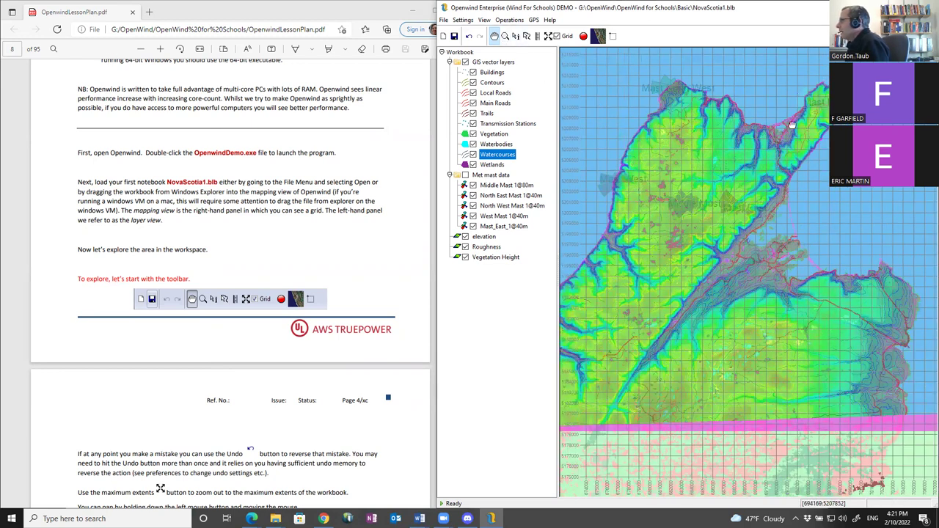
Step: Use the Zoom tool to box-zoom into the northeastern peninsula around Mast NE
{"action": "left_click", "coordinate": [505, 37]}
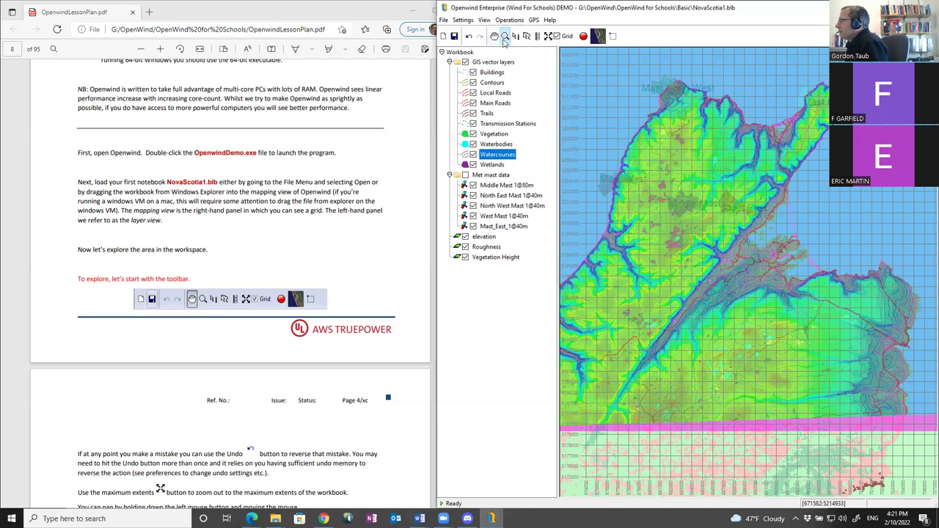
{"action": "left_click_drag", "start_coordinate": [786, 71], "coordinate": [844, 128]}
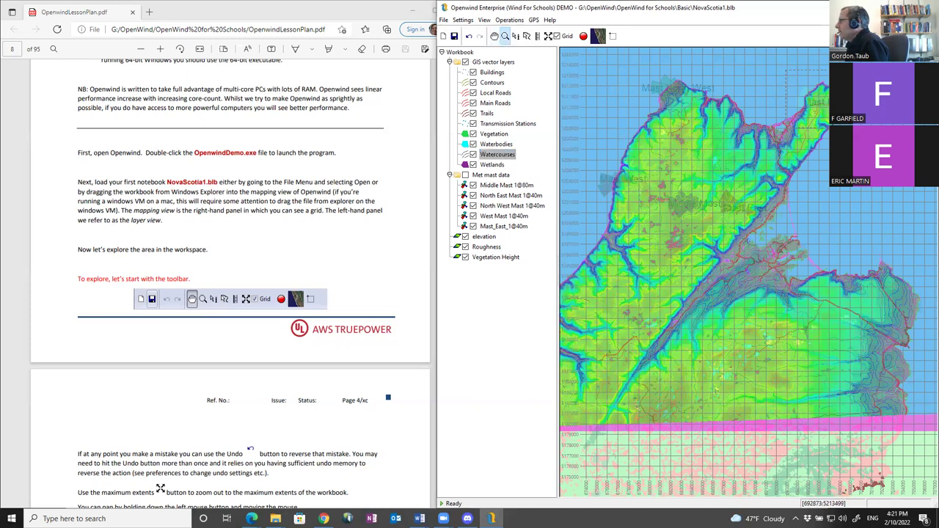
{"action": "left_click_drag", "start_coordinate": [837, 169], "coordinate": [838, 170]}
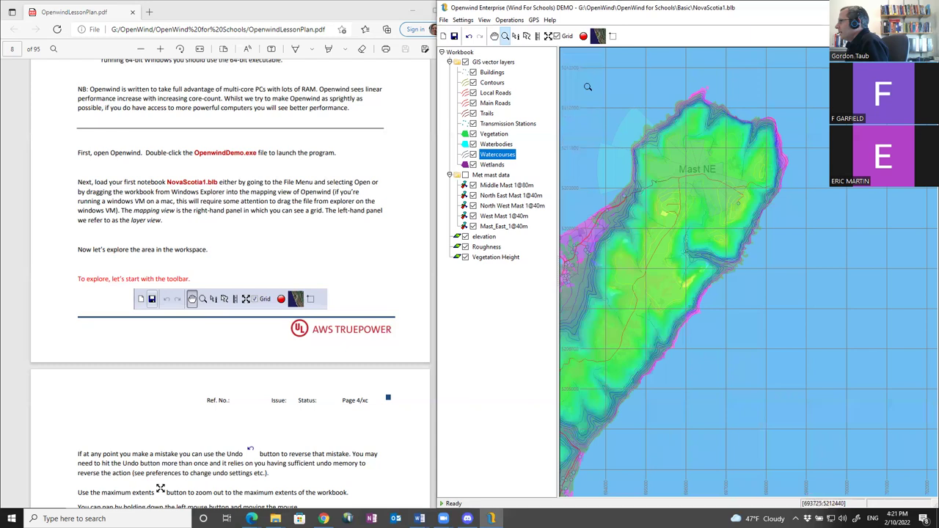
{"action": "scroll", "coordinate": [658, 235], "scroll_direction": "down", "scroll_amount": 2}
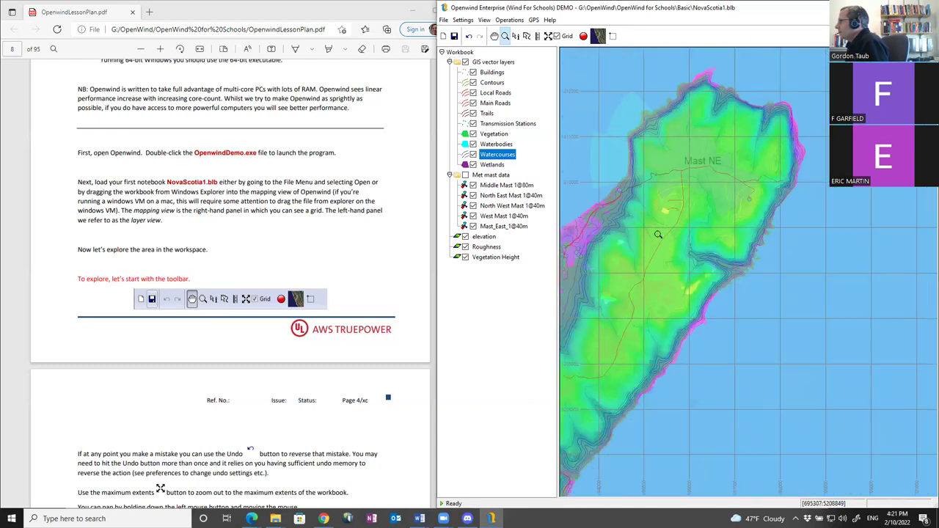
Step: Zoom out to the workbook's maximum extents, read the navigation instructions on lesson plan page 9, and zoom back into the map
{"action": "left_click", "coordinate": [548, 37]}
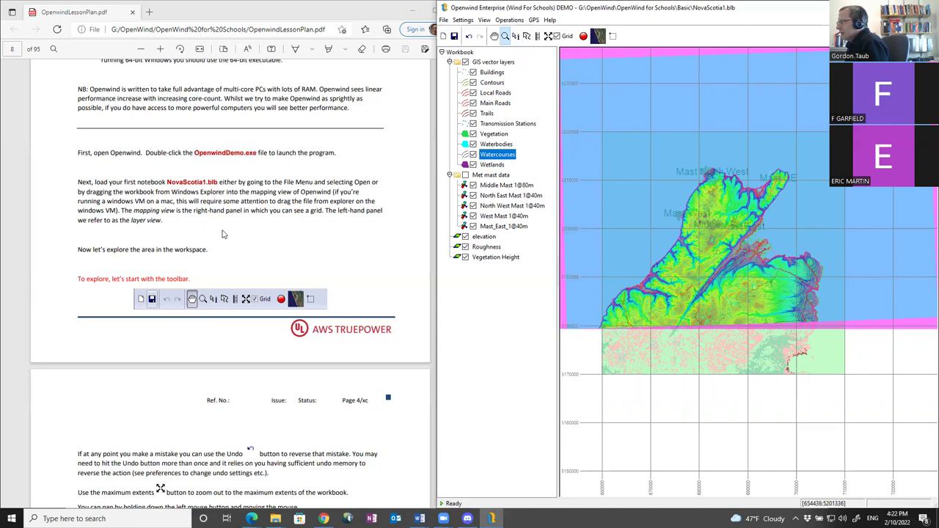
{"action": "scroll", "coordinate": [250, 273], "scroll_direction": "down", "scroll_amount": 5}
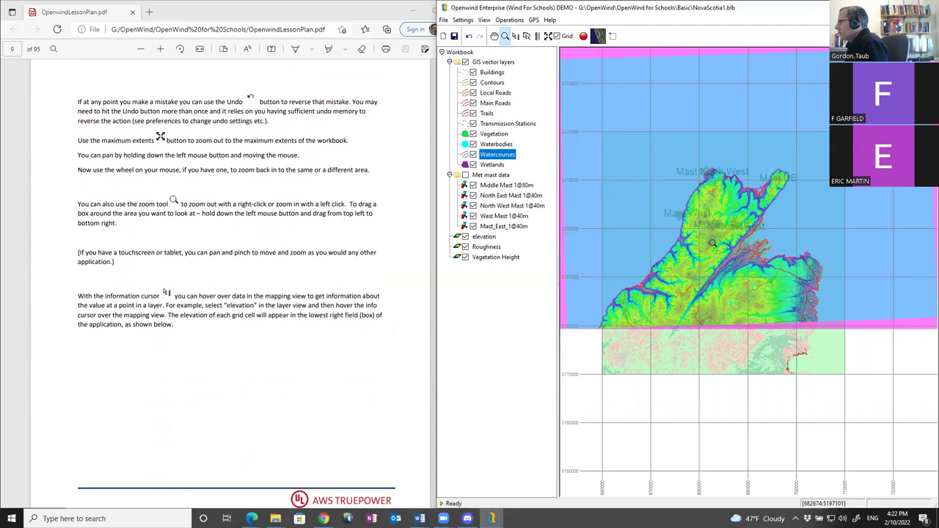
{"action": "scroll", "coordinate": [712, 243], "scroll_direction": "up", "scroll_amount": 5}
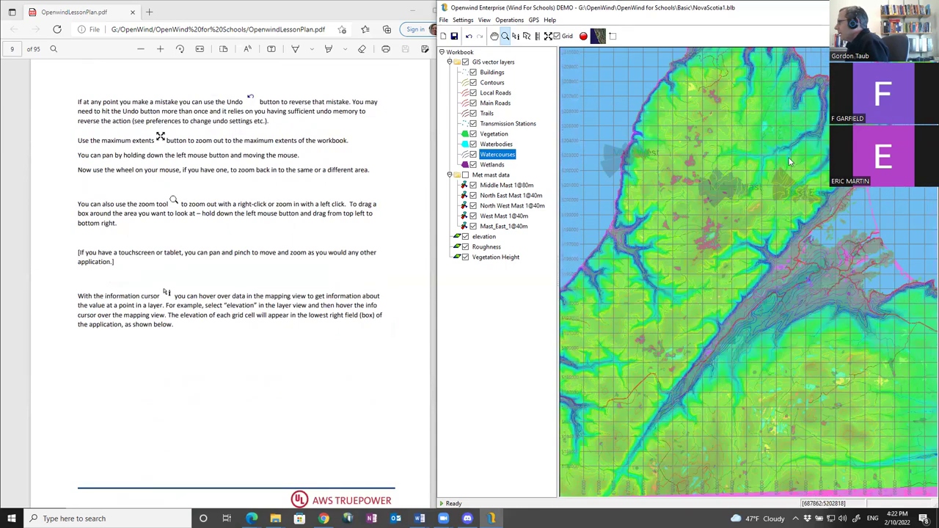
Step: Practise zooming in on the map, return to maximum extents, and box-zoom into the northeastern peninsula around Mast NE
{"action": "scroll", "coordinate": [688, 250], "scroll_direction": "up", "scroll_amount": 2}
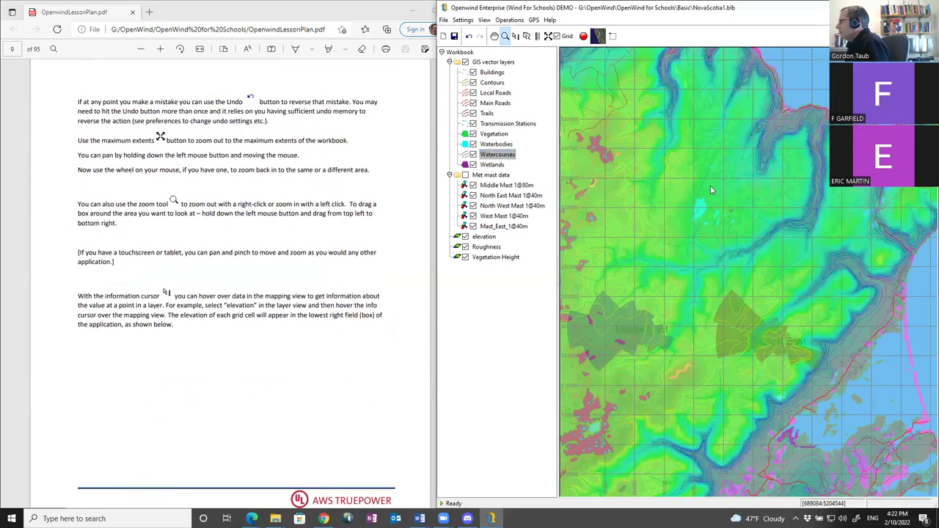
{"action": "scroll", "coordinate": [726, 176], "scroll_direction": "up", "scroll_amount": 2}
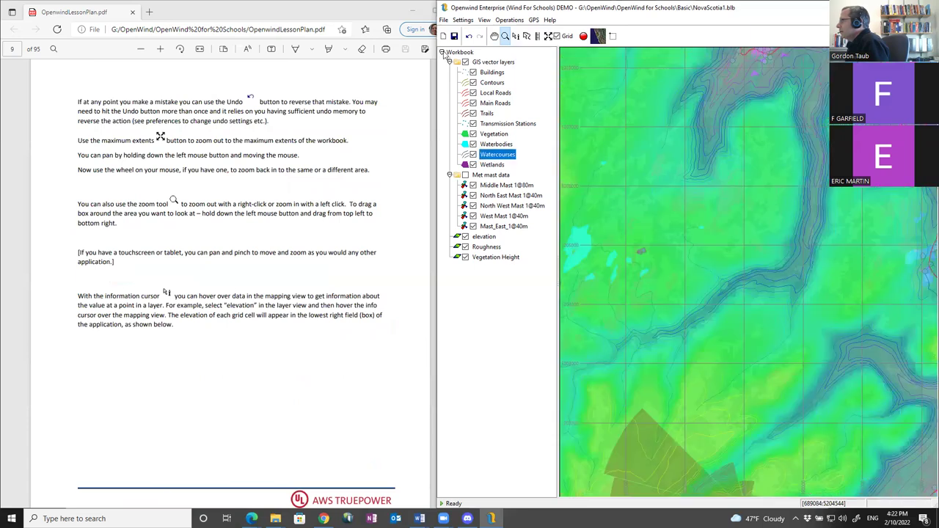
{"action": "left_click", "coordinate": [548, 36]}
{"action": "left_click_drag", "start_coordinate": [726, 157], "coordinate": [763, 242]}
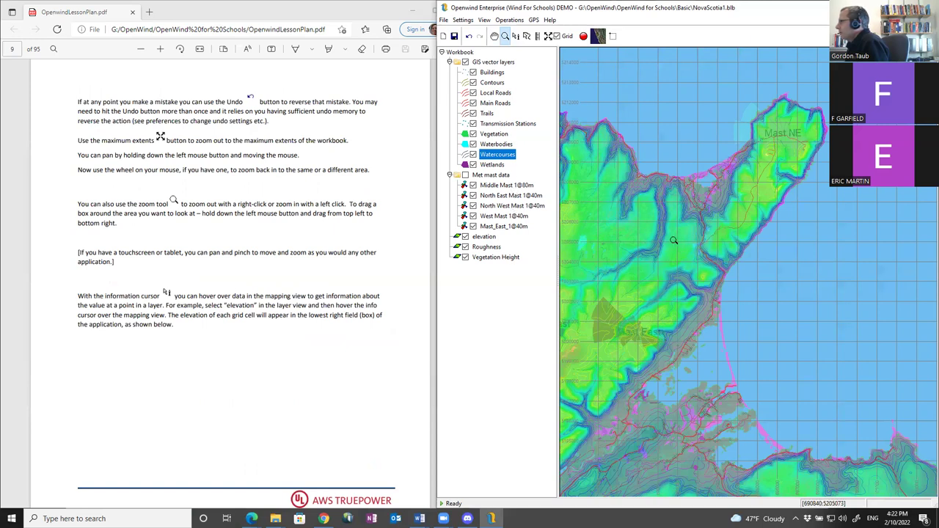
Step: Use the information cursor with the elevation layer selected to read elevation values at points on the map
{"action": "left_click", "coordinate": [516, 38]}
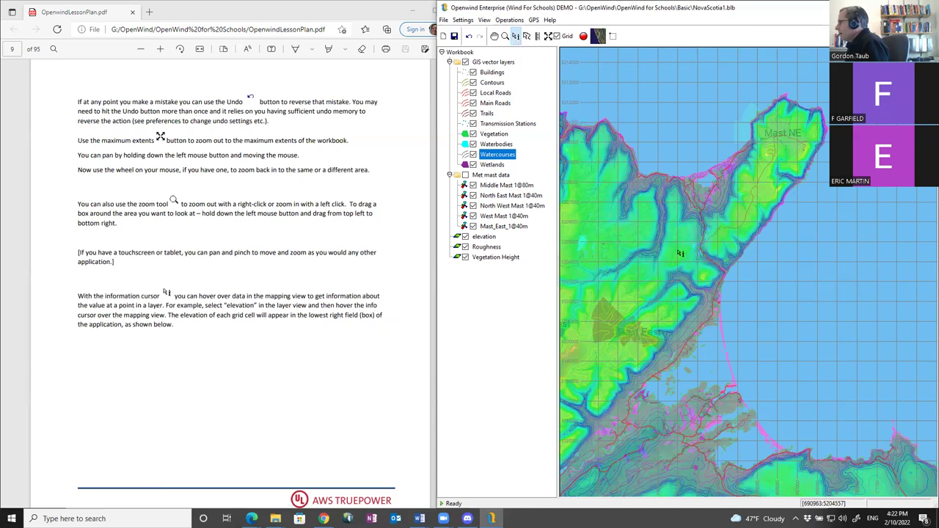
{"action": "left_click", "coordinate": [483, 239]}
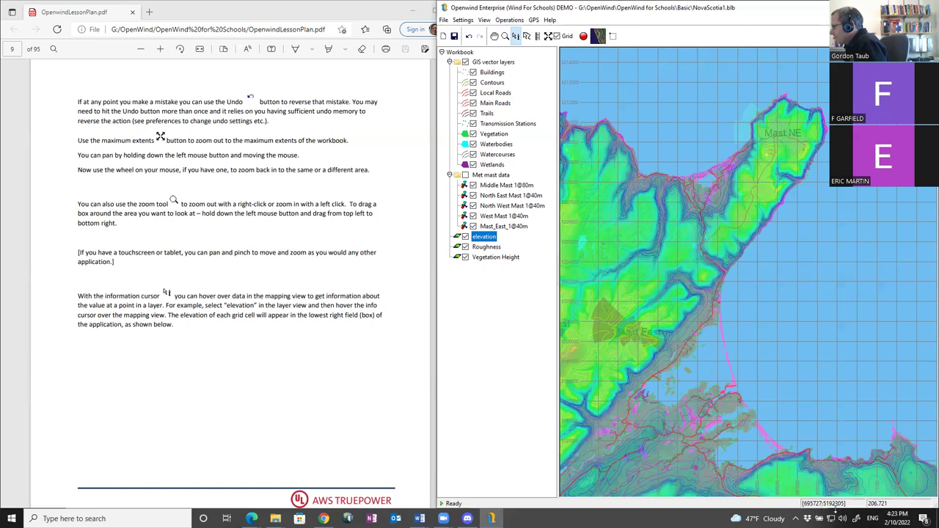
{"action": "left_click", "coordinate": [516, 38]}
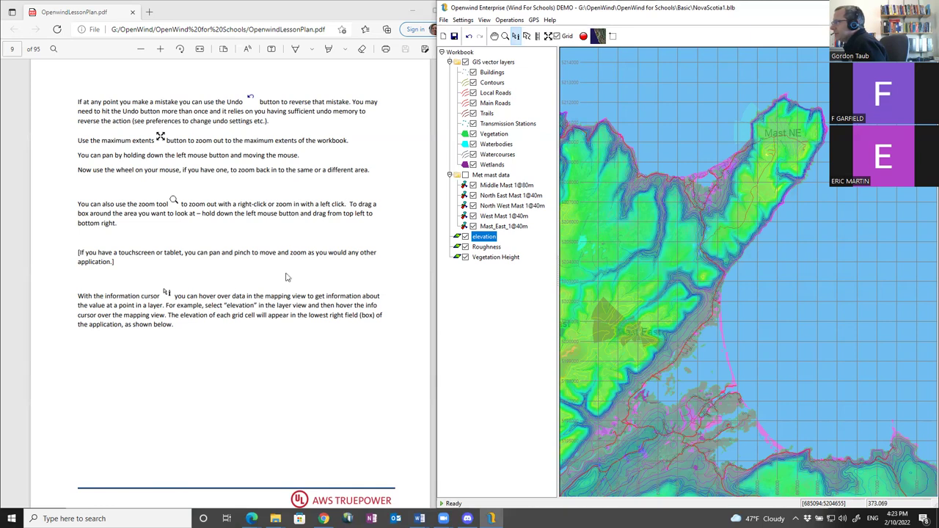
Step: Read the lesson plan's instructions on the info cursor, layer tree and layer properties, and review the operations available for the elevation layer
{"action": "scroll", "coordinate": [232, 249], "scroll_direction": "down", "scroll_amount": 6}
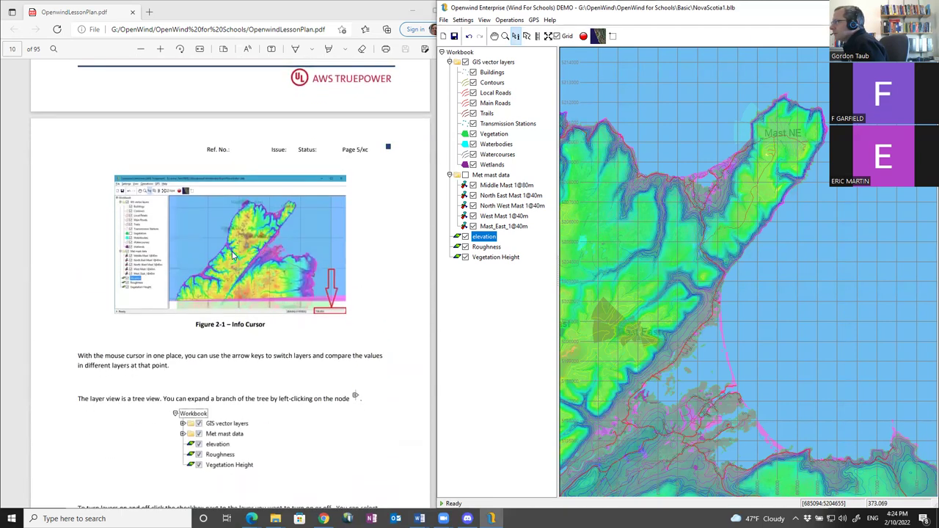
{"action": "scroll", "coordinate": [234, 255], "scroll_direction": "down", "scroll_amount": 3}
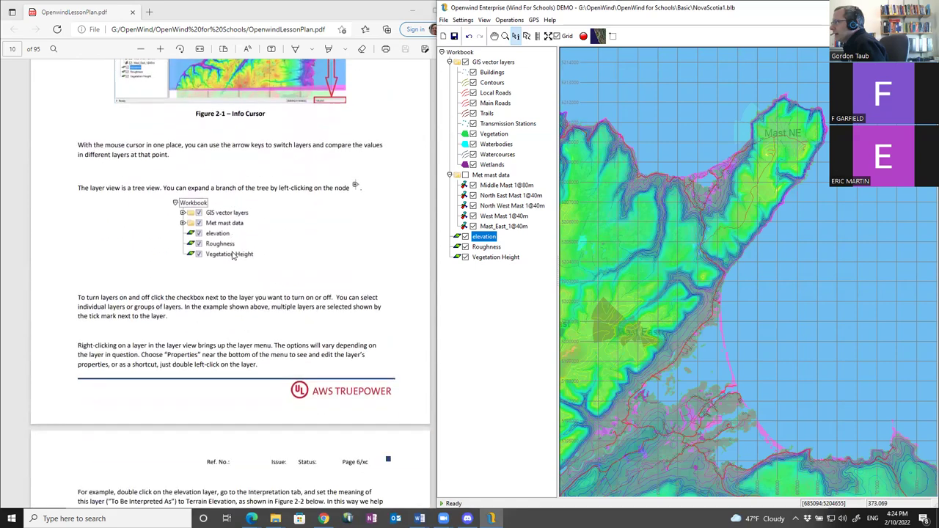
{"action": "scroll", "coordinate": [226, 262], "scroll_direction": "up", "scroll_amount": 2}
{"action": "scroll", "coordinate": [225, 263], "scroll_direction": "up", "scroll_amount": 10}
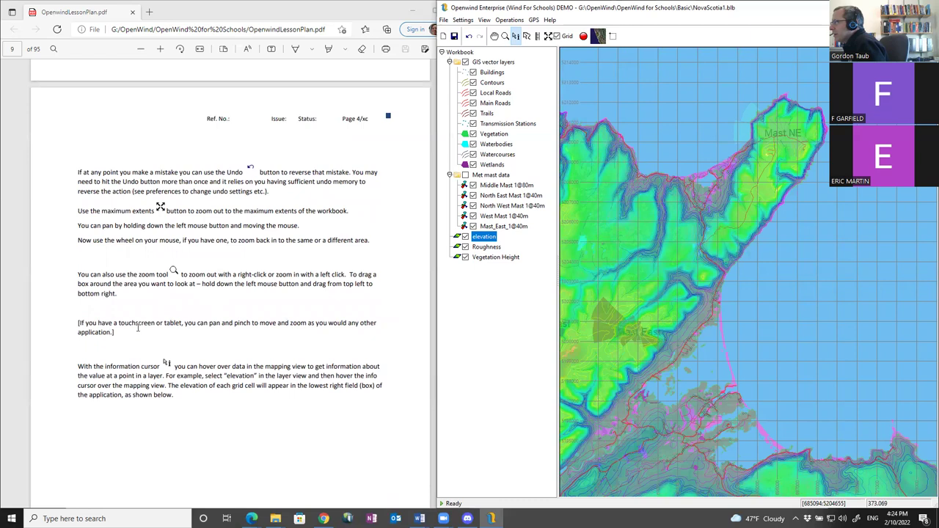
{"action": "scroll", "coordinate": [218, 370], "scroll_direction": "down", "scroll_amount": 3}
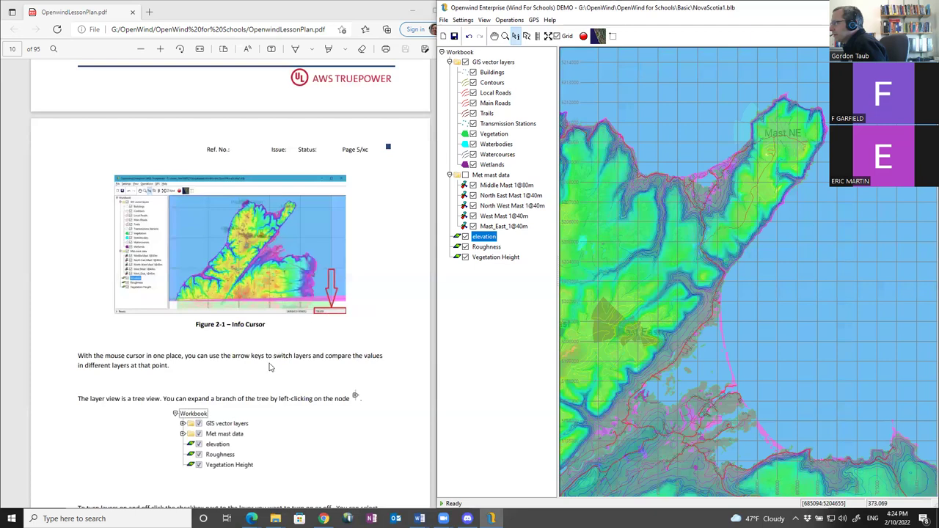
{"action": "scroll", "coordinate": [255, 371], "scroll_direction": "down", "scroll_amount": 4}
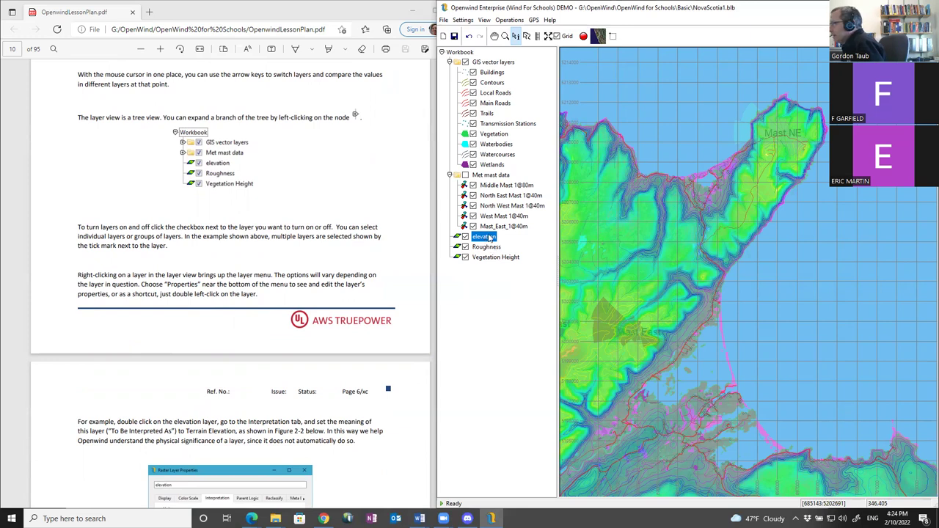
{"action": "right_click", "coordinate": [483, 238]}
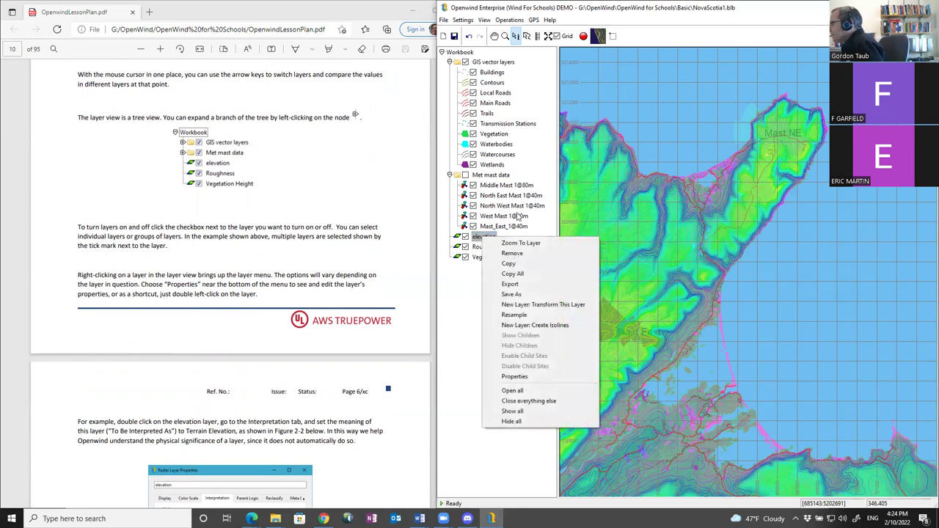
{"action": "left_click", "coordinate": [477, 240]}
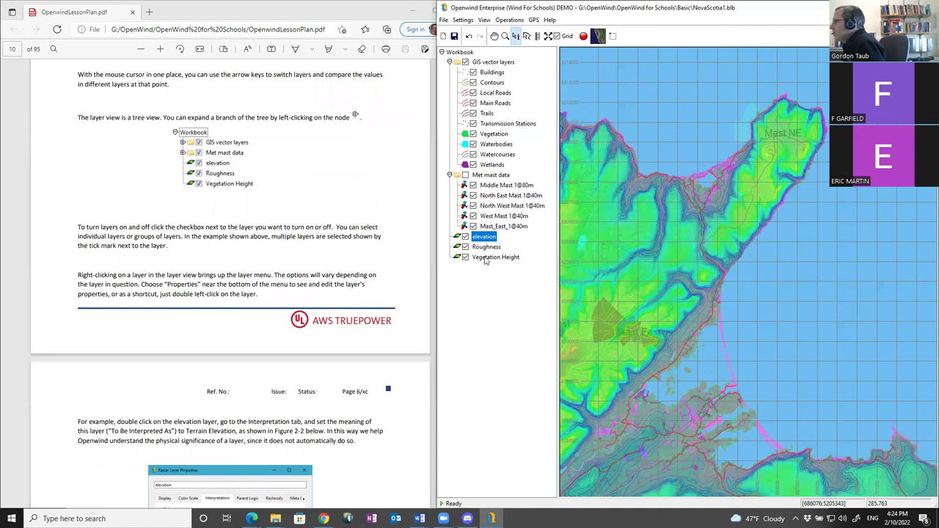
{"action": "left_click", "coordinate": [482, 237]}
{"action": "left_click", "coordinate": [480, 239]}
Step: Open the elevation layer's properties and set its opacity to 41 %
{"action": "right_click", "coordinate": [483, 240]}
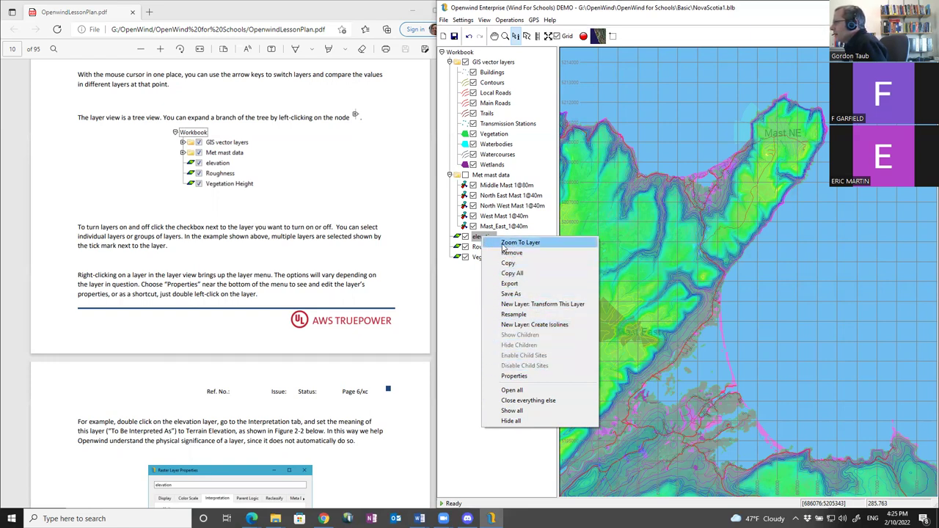
{"action": "left_click", "coordinate": [507, 376]}
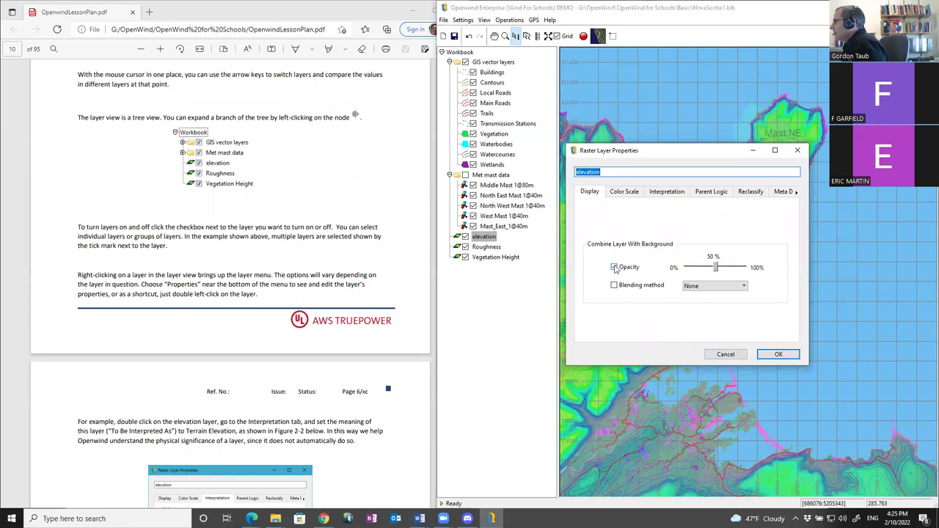
{"action": "mouse_move", "coordinate": [721, 269]}
{"action": "left_mouse_down"}
{"action": "mouse_move", "coordinate": [749, 273]}
{"action": "mouse_move", "coordinate": [673, 250]}
{"action": "mouse_move", "coordinate": [711, 271]}
{"action": "left_mouse_up"}
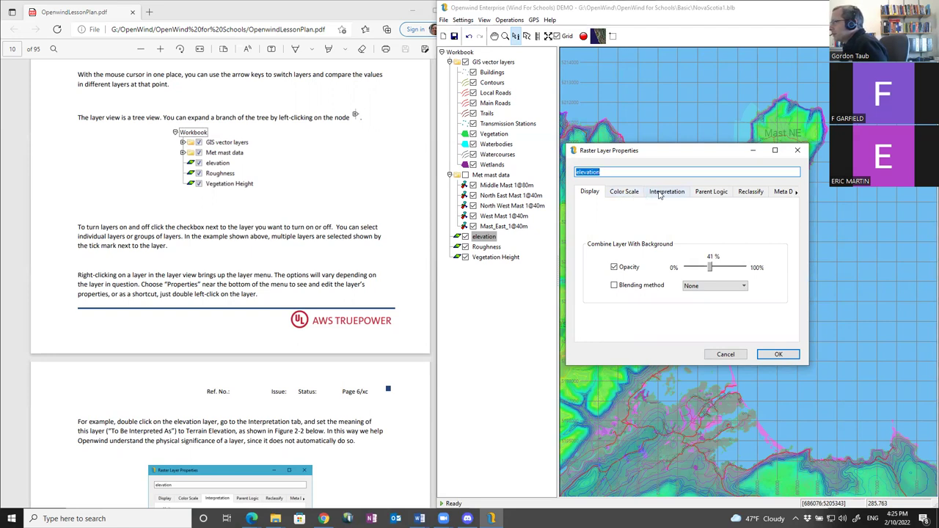
Step: Set the elevation layer to be interpreted as Terrain Elevation
{"action": "left_click", "coordinate": [659, 193]}
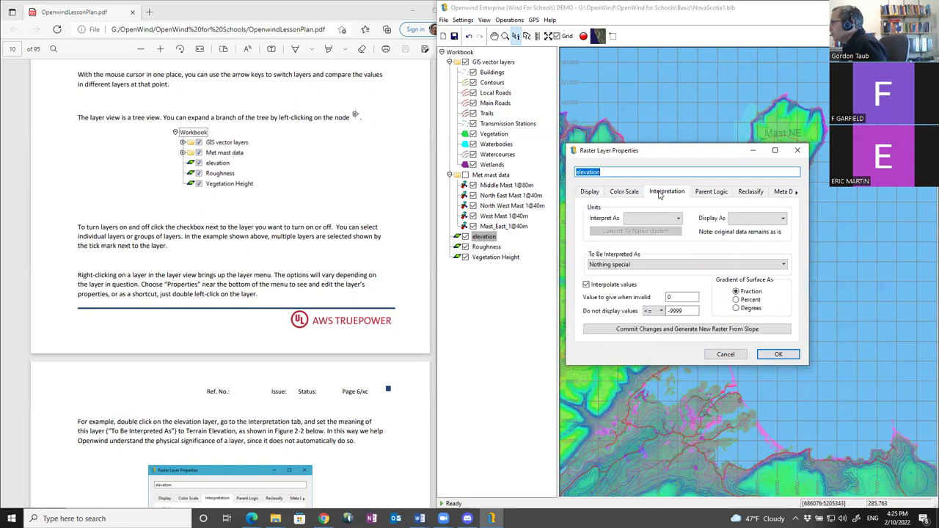
{"action": "left_click", "coordinate": [622, 266]}
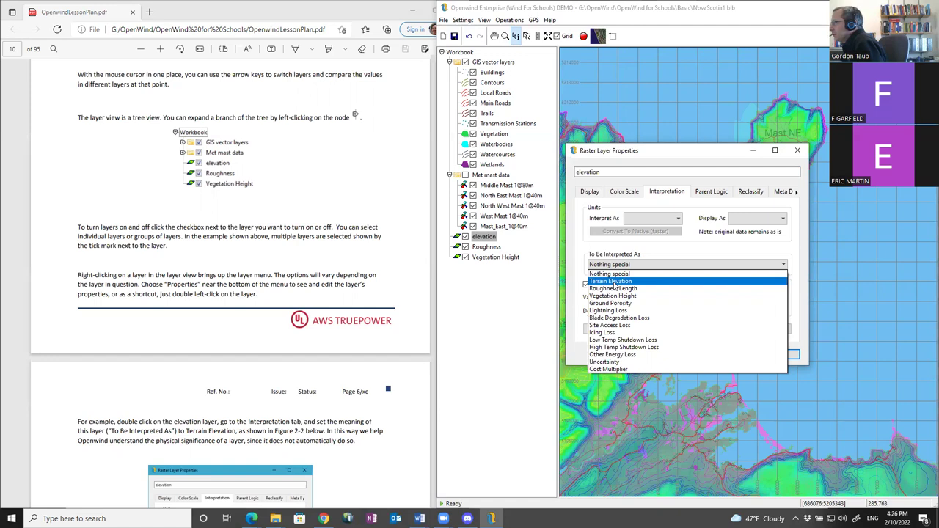
{"action": "left_click", "coordinate": [614, 283]}
Step: Following lesson plan page 11, set the elevation layer not to display values <= 0 and apply the layer properties
{"action": "scroll", "coordinate": [241, 279], "scroll_direction": "down", "scroll_amount": 5}
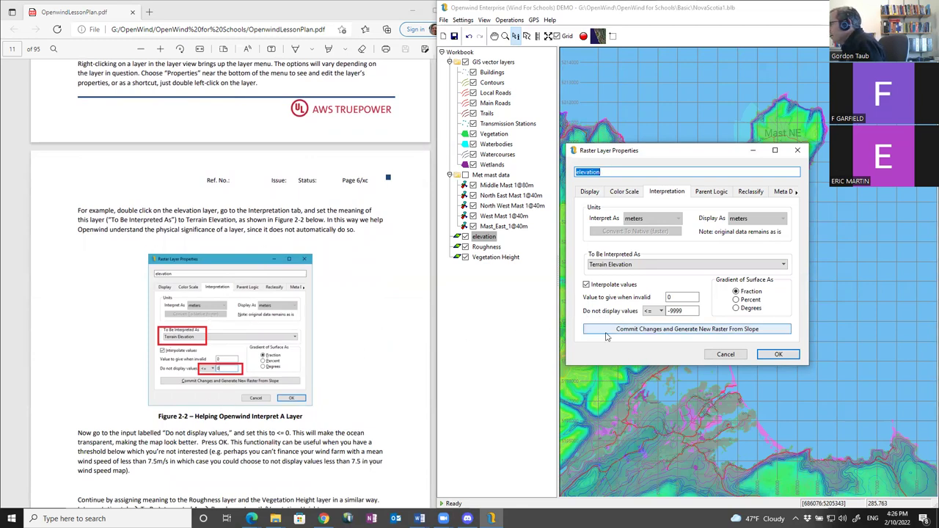
{"action": "left_click", "coordinate": [695, 310]}
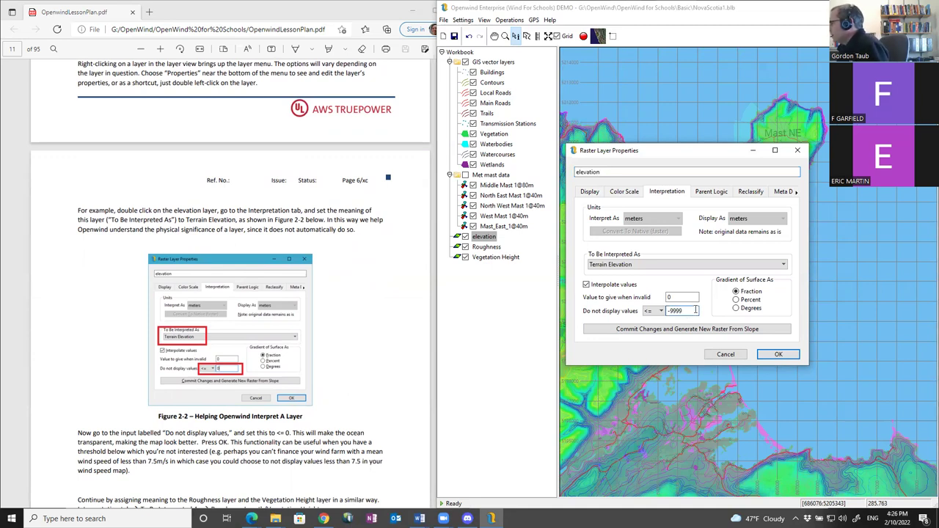
{"action": "key", "text": "BackSpace"}
{"action": "key", "text": "BackSpace"}
{"action": "key", "text": "BackSpace"}
{"action": "key", "text": "BackSpace"}
{"action": "key", "text": "BackSpace"}
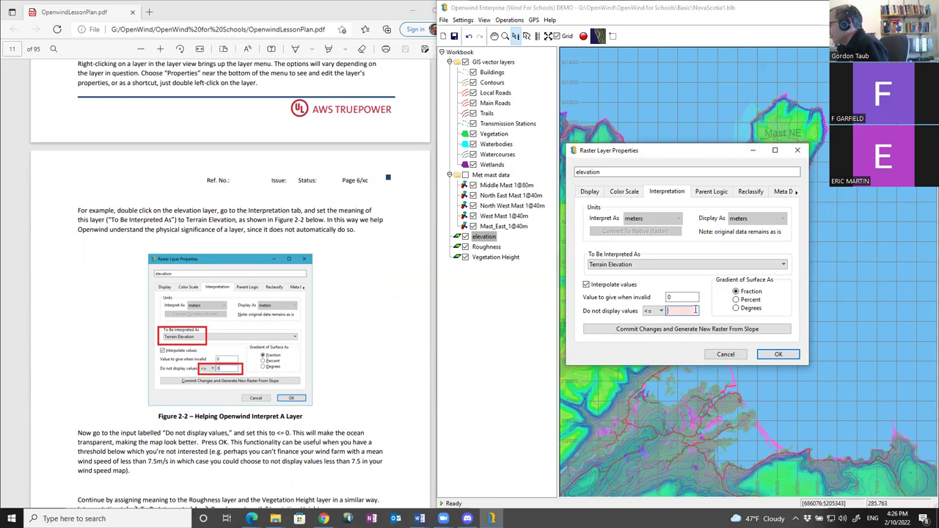
{"action": "type", "text": "0"}
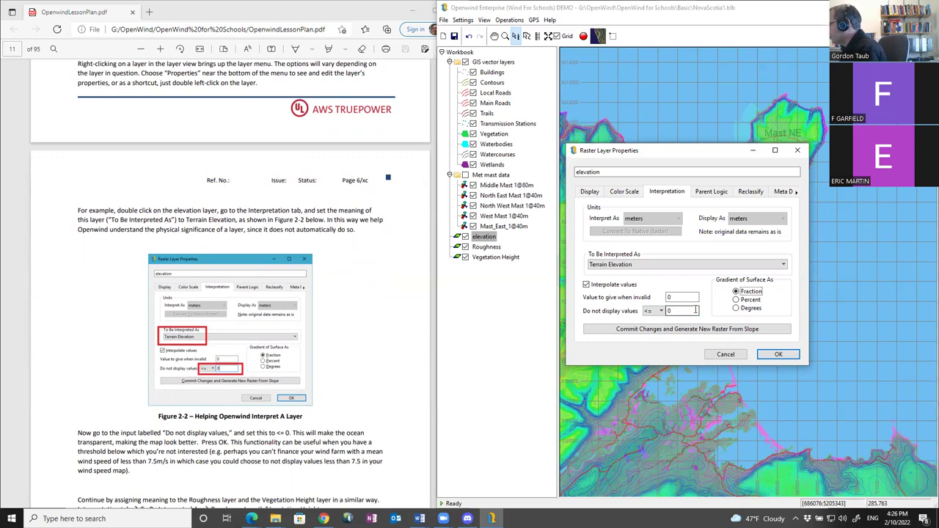
{"action": "left_click", "coordinate": [788, 358]}
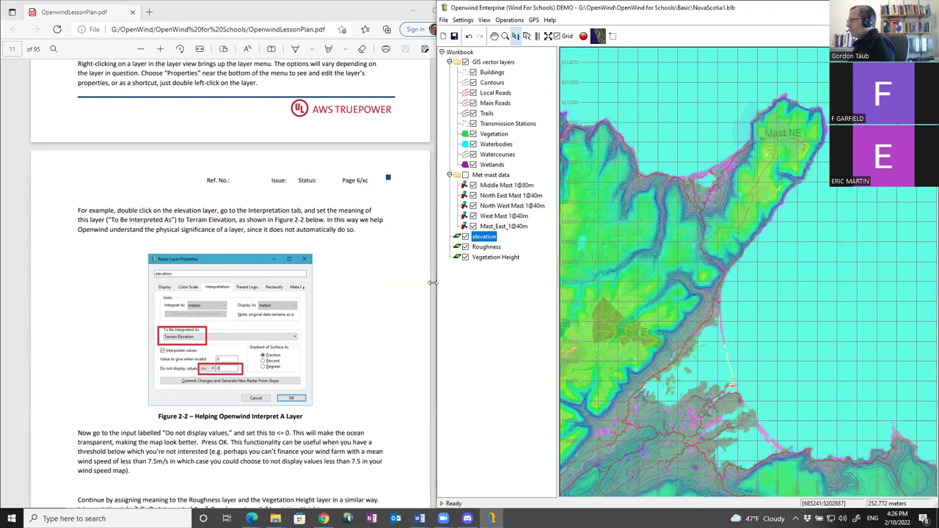
Step: Start saving the workbook under a new name and create a personal practice folder inside OpenWind for Schools
{"action": "scroll", "coordinate": [176, 270], "scroll_direction": "down", "scroll_amount": 4}
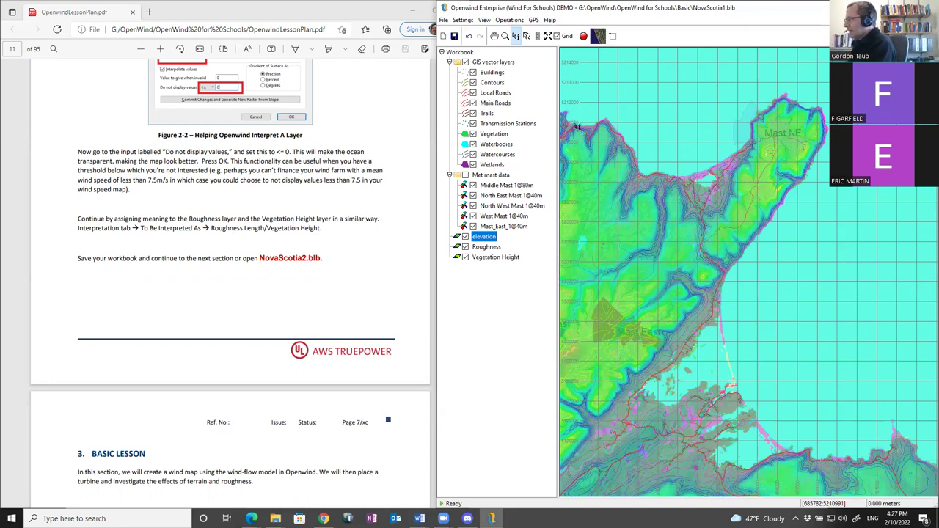
{"action": "left_click", "coordinate": [444, 19]}
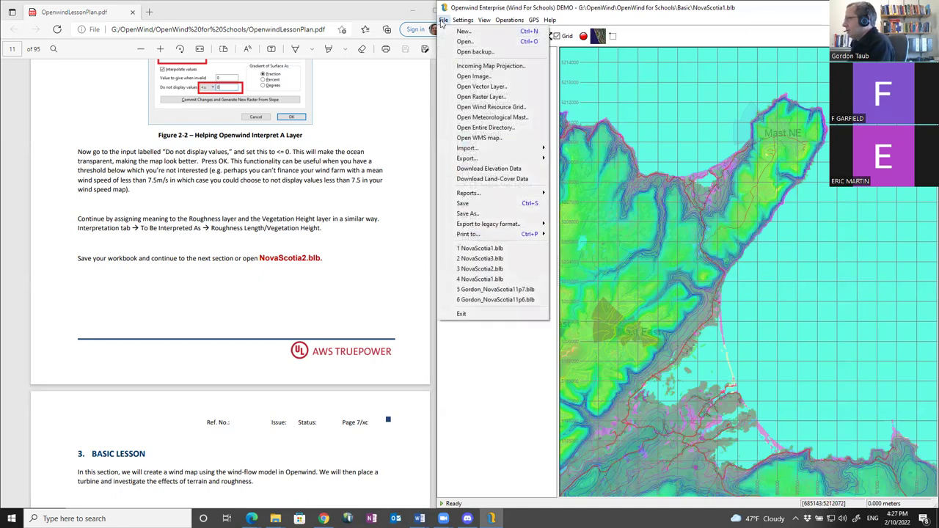
{"action": "left_click", "coordinate": [468, 213]}
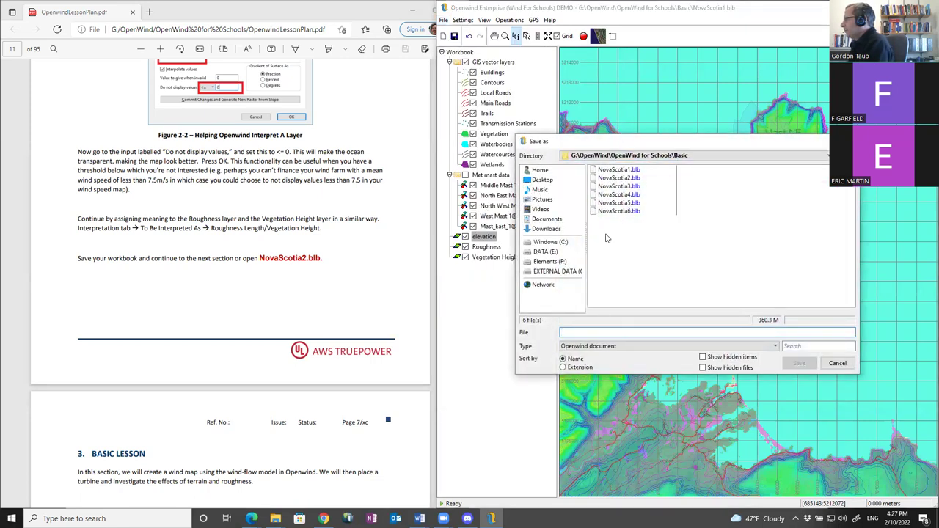
{"action": "left_click", "coordinate": [841, 155]}
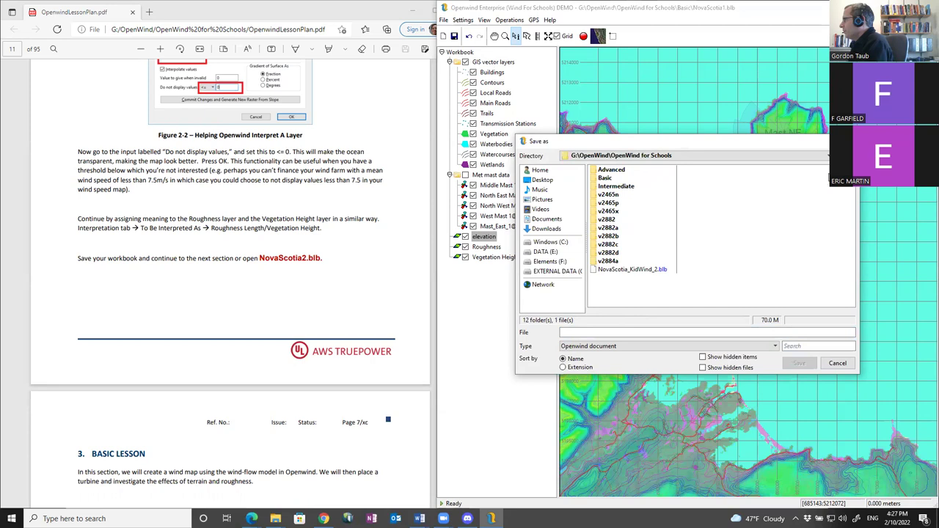
{"action": "left_click", "coordinate": [850, 155]}
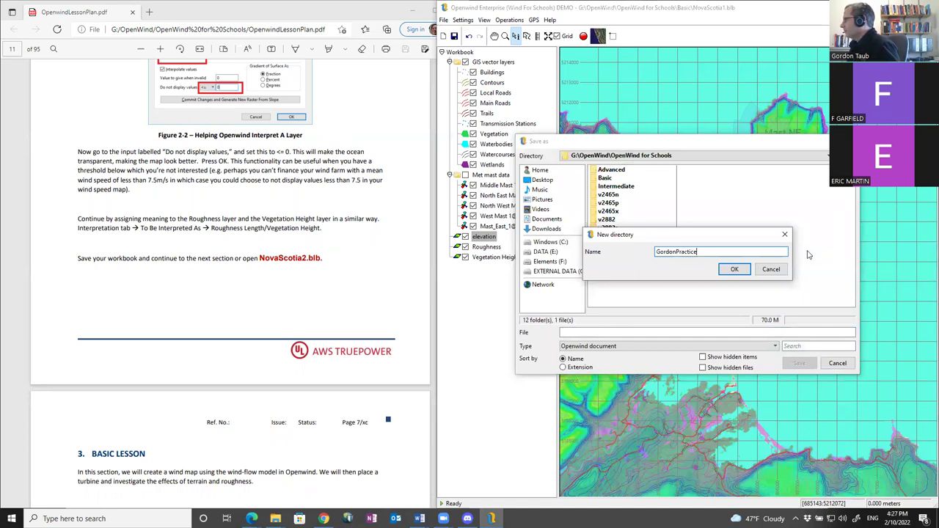
{"action": "left_click", "coordinate": [737, 270]}
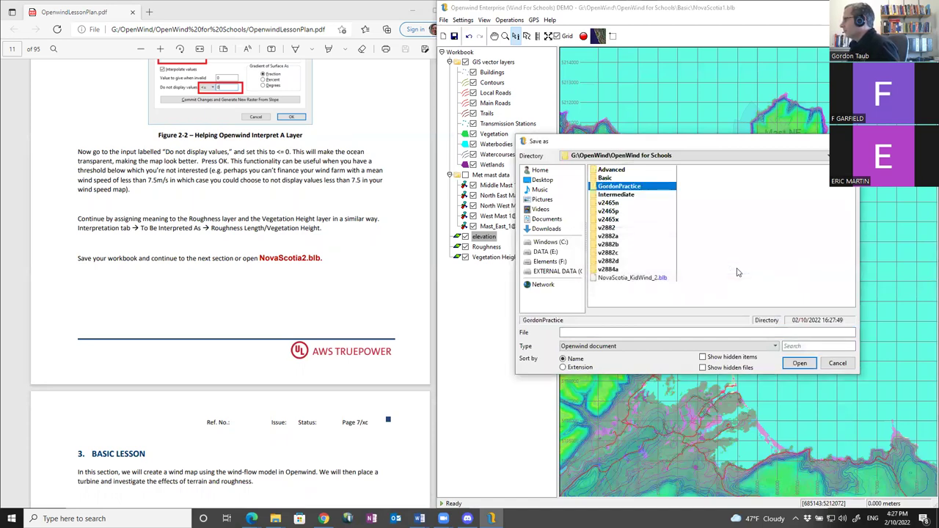
Step: Save the workbook as NovaScotia02 in the new practice folder
{"action": "double_click", "coordinate": [608, 188]}
{"action": "left_click", "coordinate": [585, 332]}
{"action": "type", "text": "NovaScotia02"}
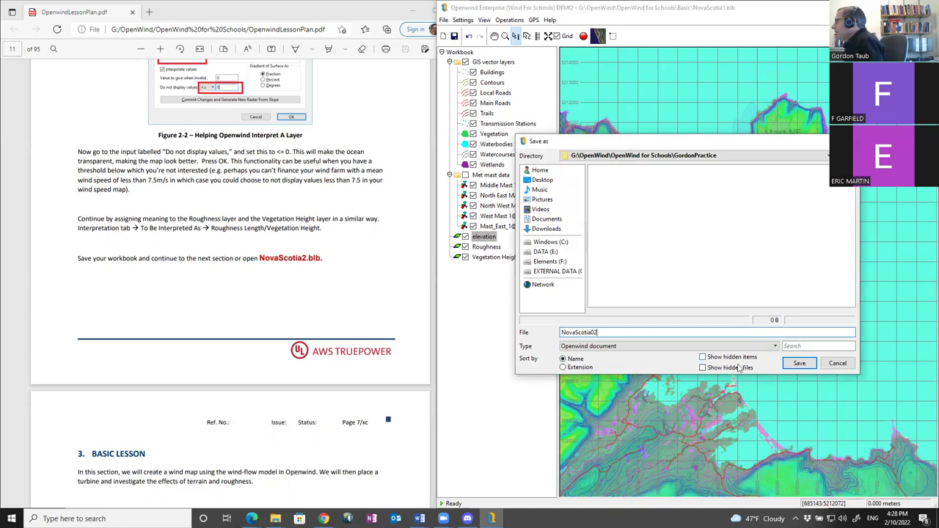
{"action": "left_click", "coordinate": [799, 363]}
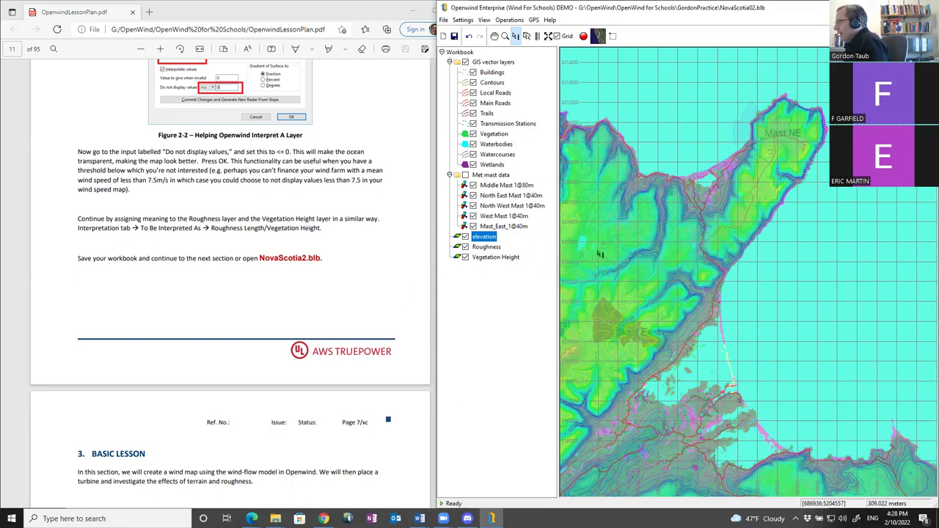
Step: Open the NovaScotia2.blb workbook from the Basic folder of OpenWind for Schools
{"action": "left_click", "coordinate": [444, 20]}
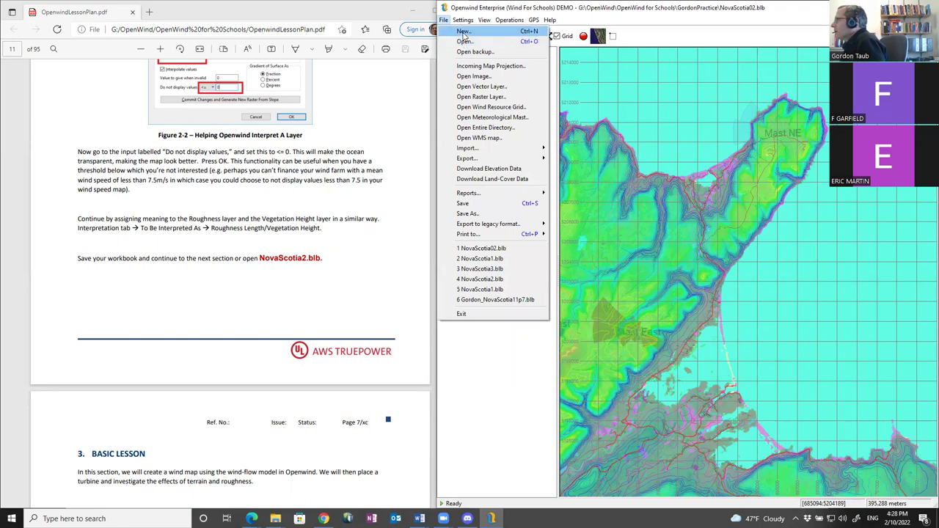
{"action": "left_click", "coordinate": [464, 42]}
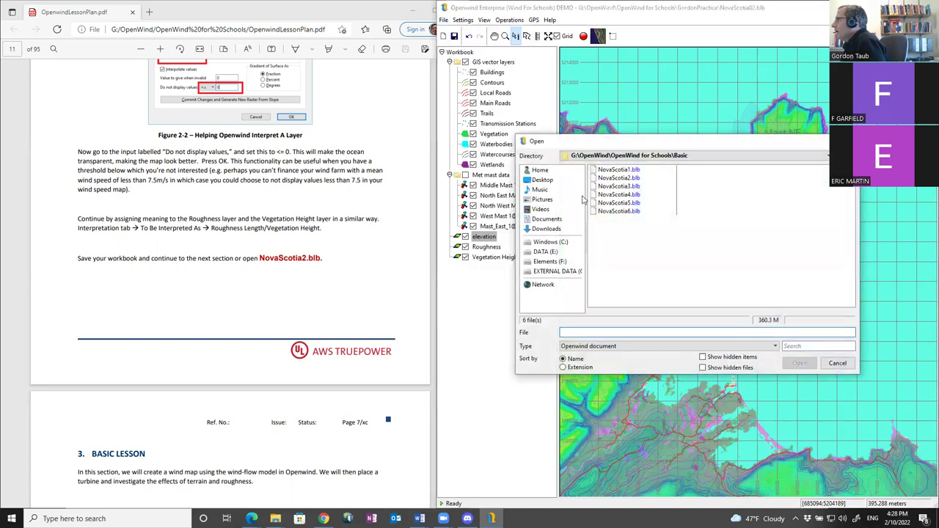
{"action": "left_click", "coordinate": [620, 178]}
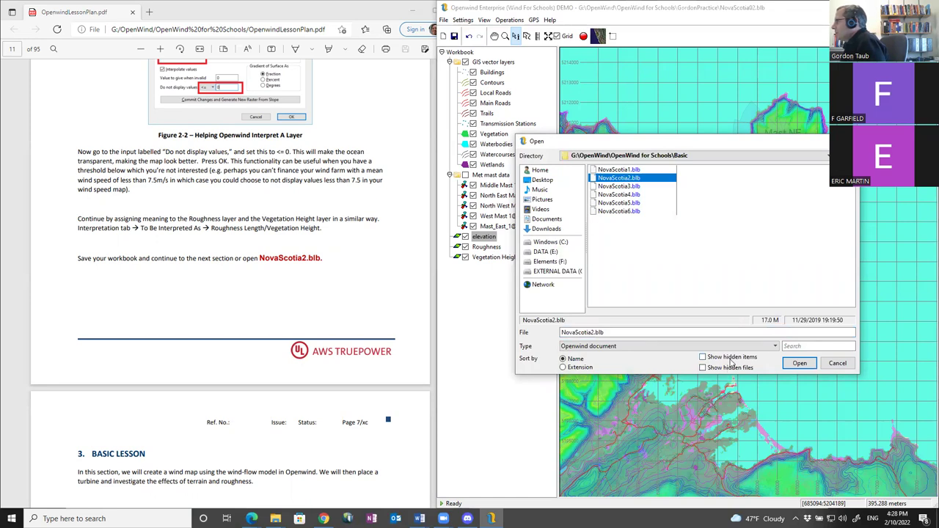
{"action": "left_click", "coordinate": [799, 364]}
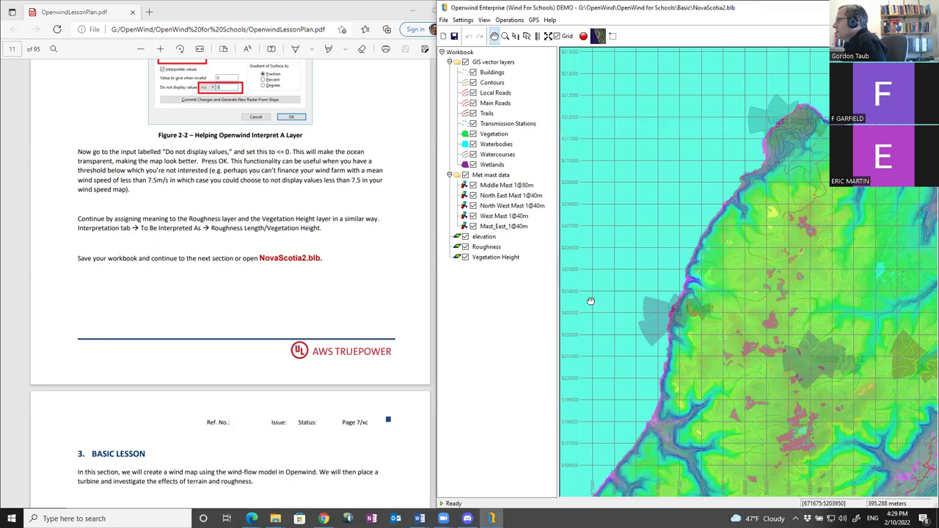
Step: Check the elevation layer's interpretation settings in its layer properties and close them
{"action": "left_click_drag", "start_coordinate": [881, 323], "coordinate": [820, 273]}
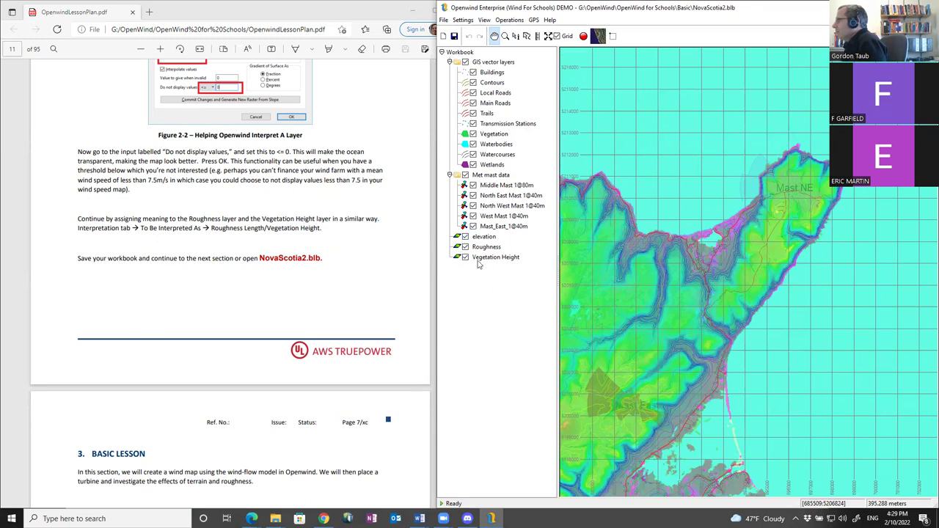
{"action": "left_click", "coordinate": [481, 238]}
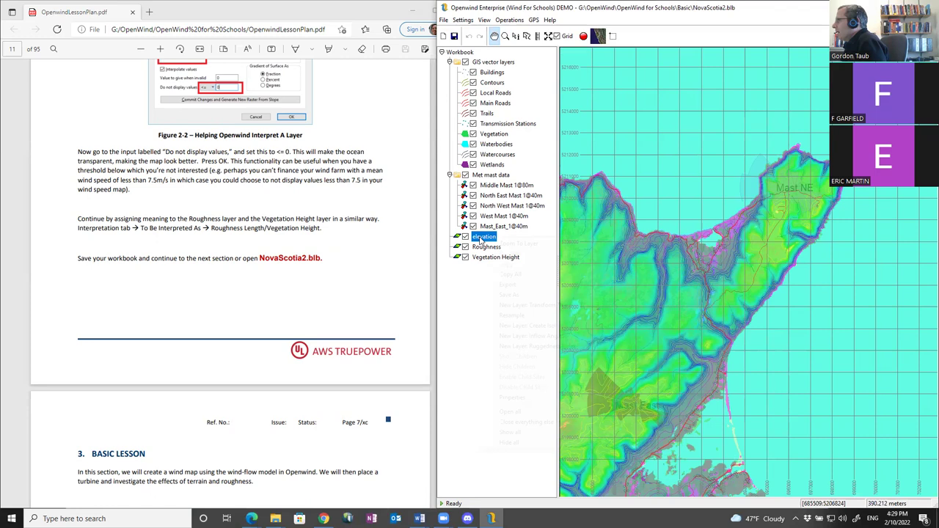
{"action": "right_click", "coordinate": [480, 238]}
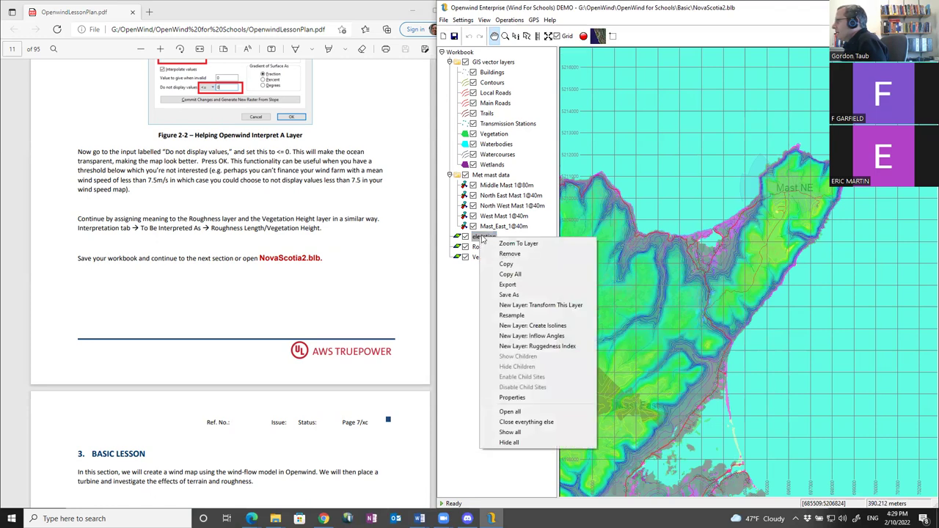
{"action": "left_click", "coordinate": [512, 397]}
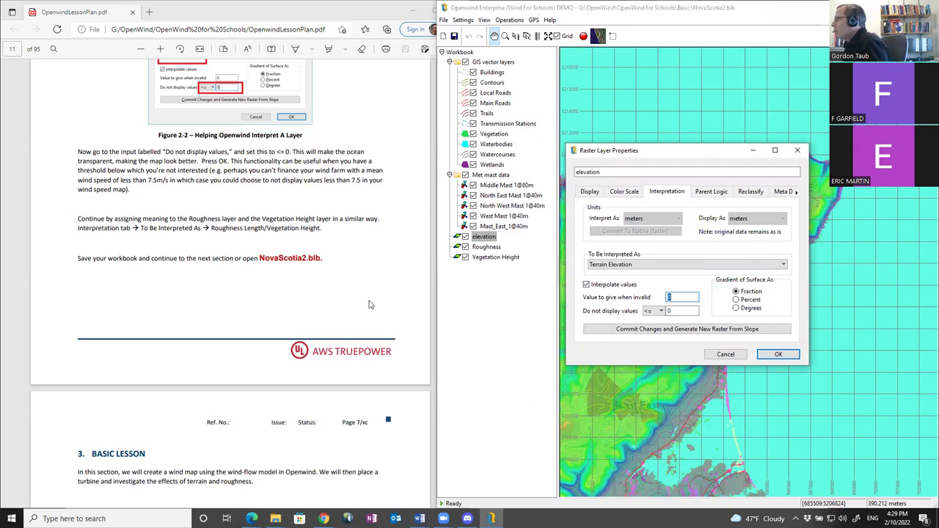
{"action": "left_click", "coordinate": [779, 356]}
Step: Review the lesson plan's Introductory Lesson pages and read on to section 3.1, Creating a Wind Map
{"action": "scroll", "coordinate": [139, 288], "scroll_direction": "down", "scroll_amount": 5}
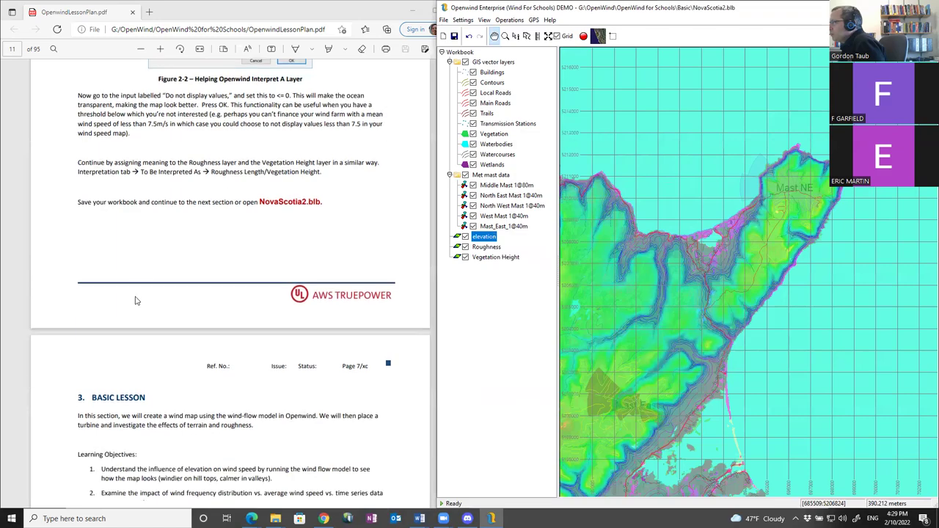
{"action": "scroll", "coordinate": [139, 288], "scroll_direction": "up", "scroll_amount": 7}
{"action": "scroll", "coordinate": [140, 288], "scroll_direction": "up", "scroll_amount": 15}
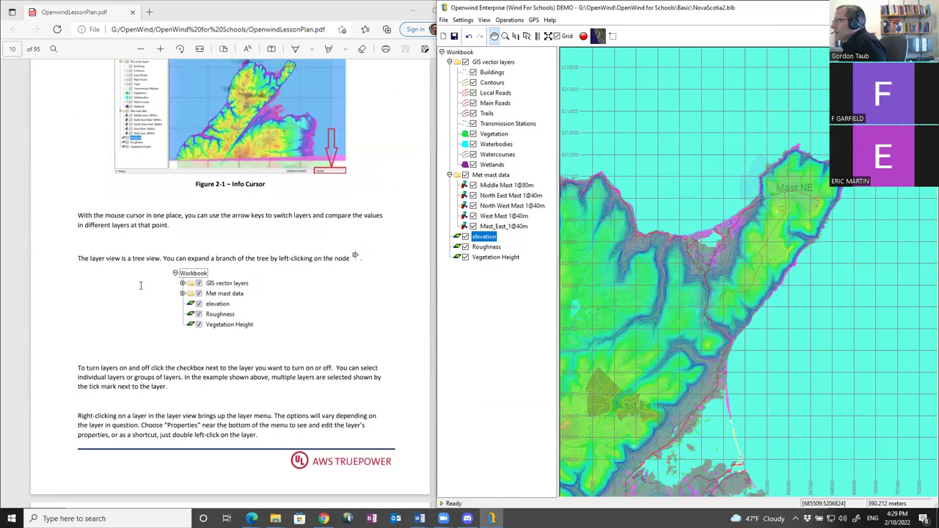
{"action": "scroll", "coordinate": [139, 287], "scroll_direction": "up", "scroll_amount": 10}
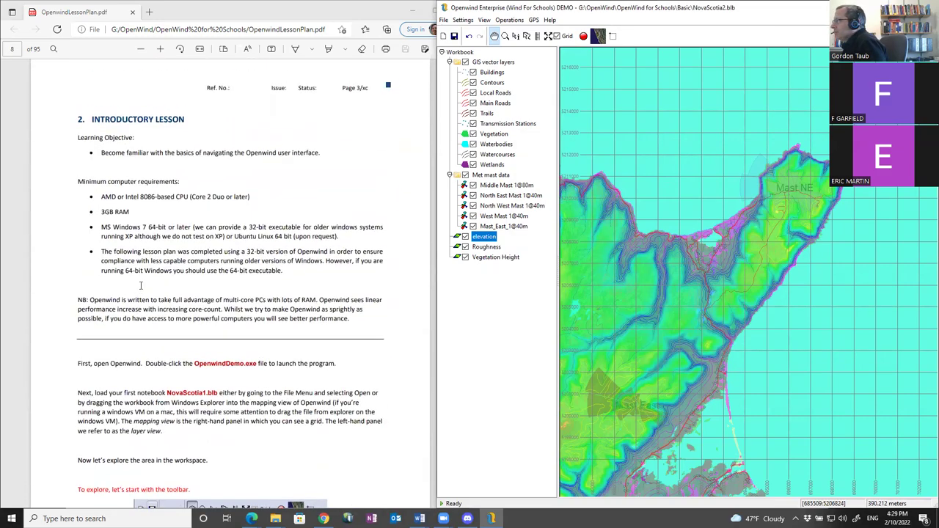
{"action": "scroll", "coordinate": [134, 293], "scroll_direction": "down", "scroll_amount": 4}
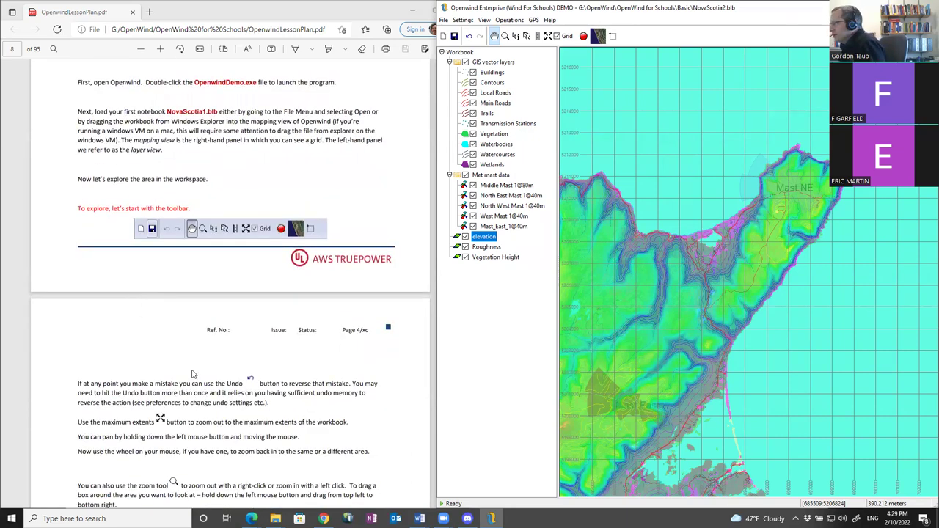
{"action": "scroll", "coordinate": [155, 380], "scroll_direction": "down", "scroll_amount": 12}
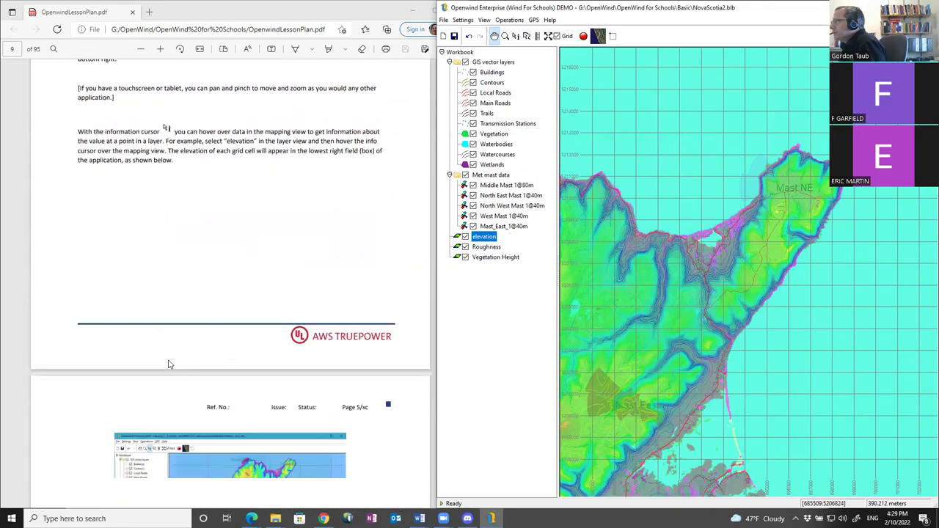
{"action": "scroll", "coordinate": [182, 326], "scroll_direction": "down", "scroll_amount": 15}
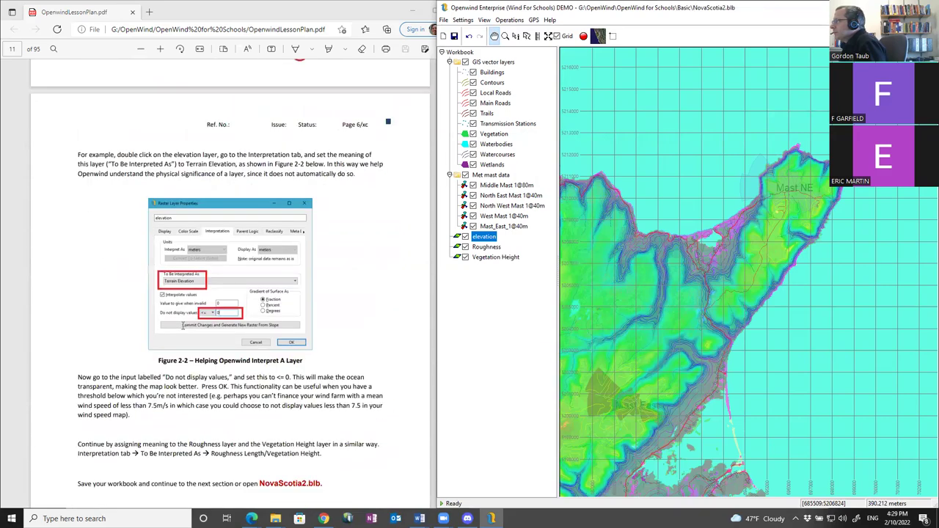
{"action": "scroll", "coordinate": [183, 326], "scroll_direction": "down", "scroll_amount": 4}
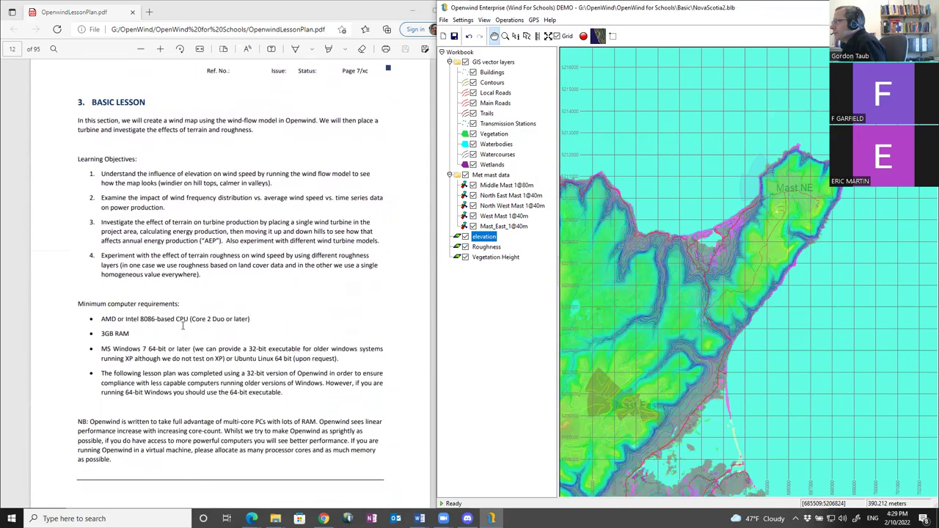
{"action": "scroll", "coordinate": [171, 394], "scroll_direction": "down", "scroll_amount": 12}
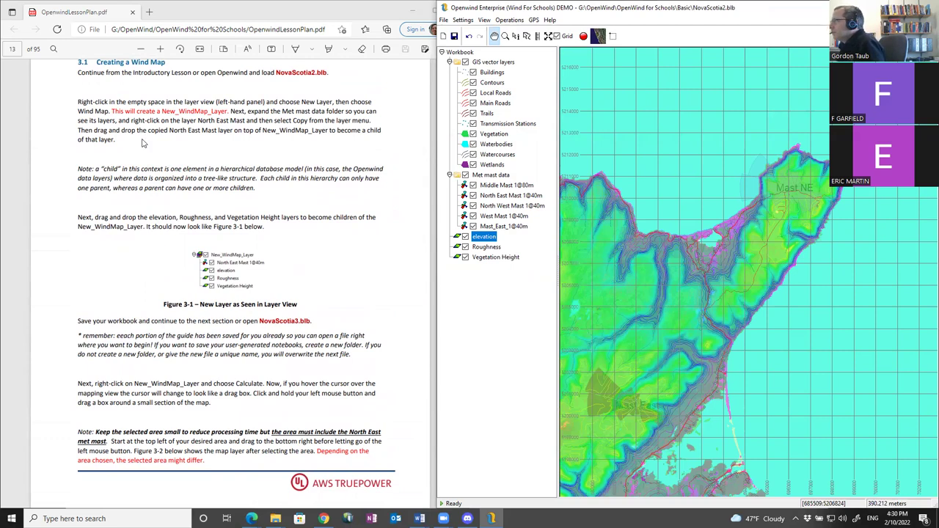
{"action": "scroll", "coordinate": [143, 143], "scroll_direction": "up", "scroll_amount": 1}
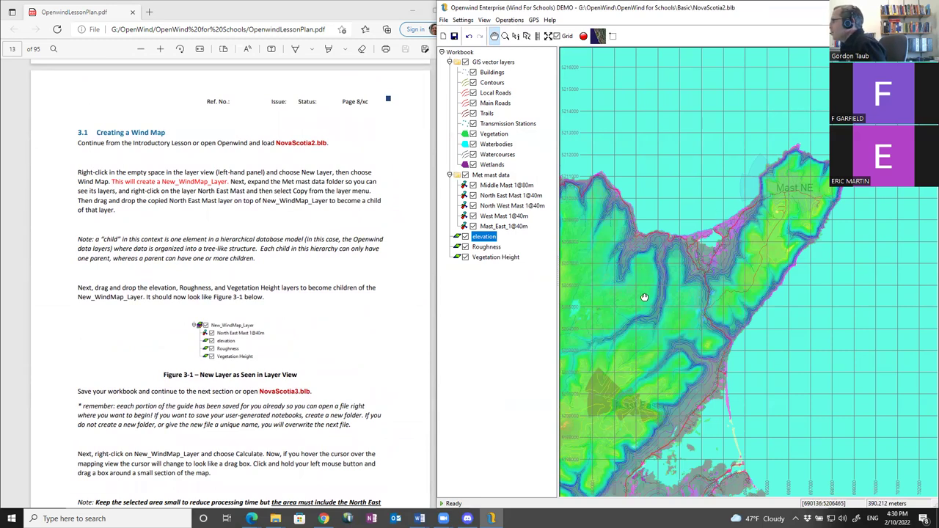
Step: Add a new Wind Map layer to the workbook, following section 3.1 of the lesson plan
{"action": "scroll", "coordinate": [639, 306], "scroll_direction": "down", "scroll_amount": 2}
{"action": "left_click_drag", "start_coordinate": [640, 306], "coordinate": [727, 265]}
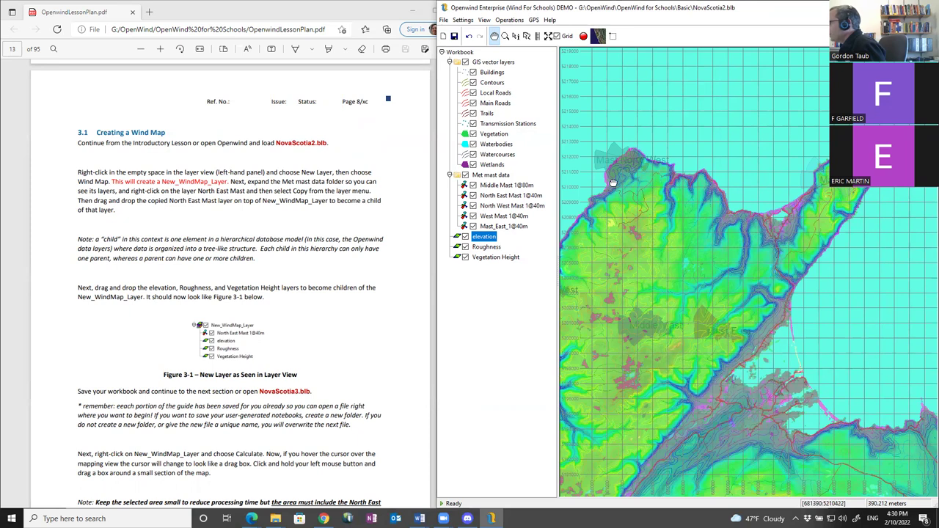
{"action": "left_click_drag", "start_coordinate": [586, 320], "coordinate": [534, 397]}
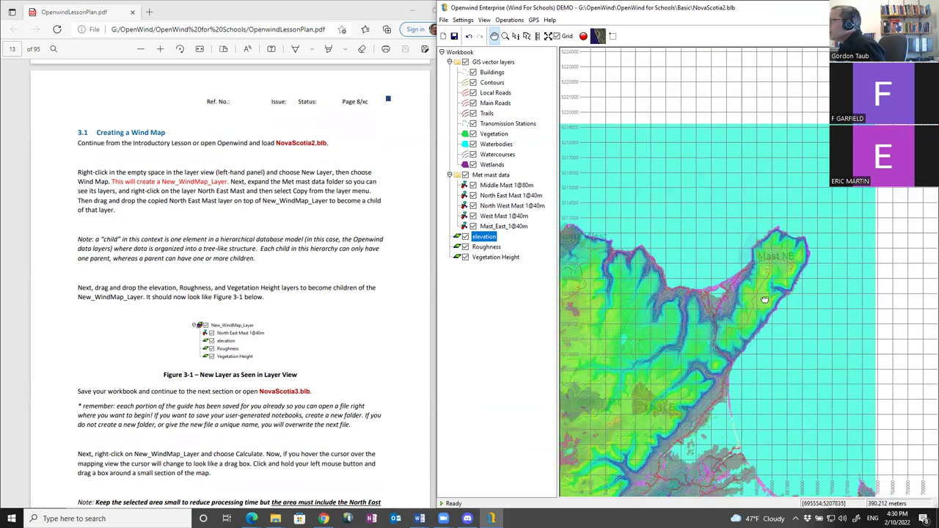
{"action": "right_click", "coordinate": [484, 301]}
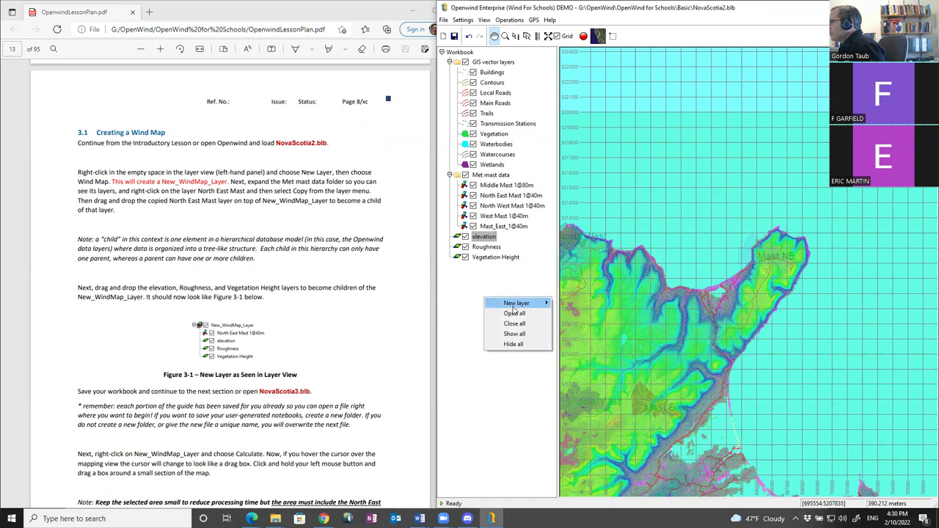
{"action": "mouse_move", "coordinate": [516, 304]}
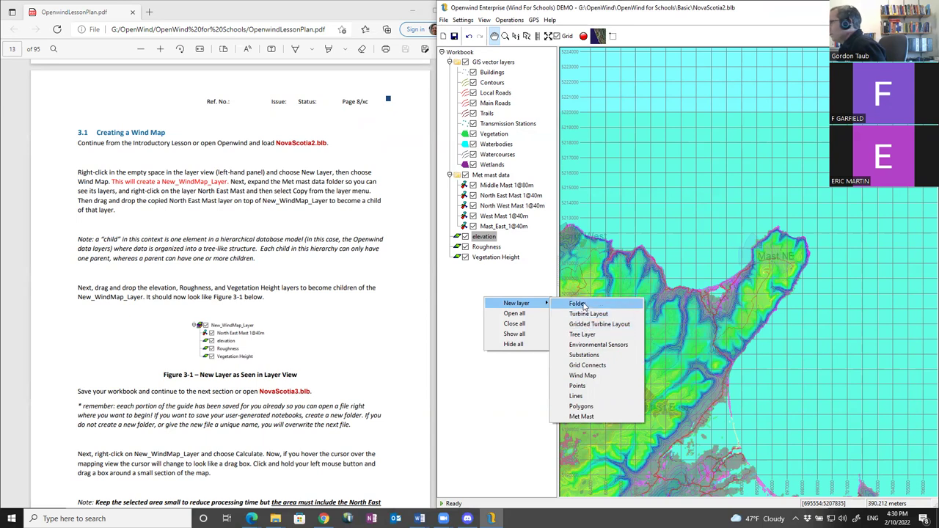
{"action": "left_click", "coordinate": [580, 375]}
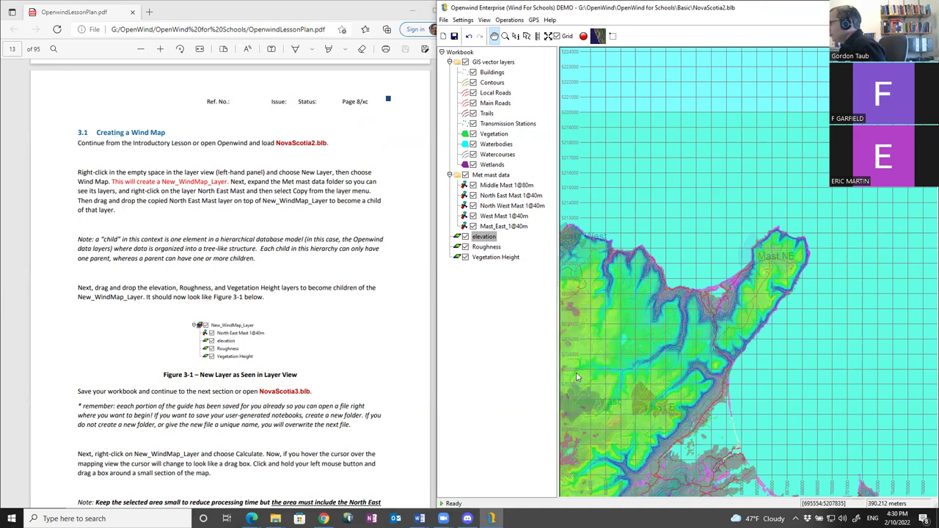
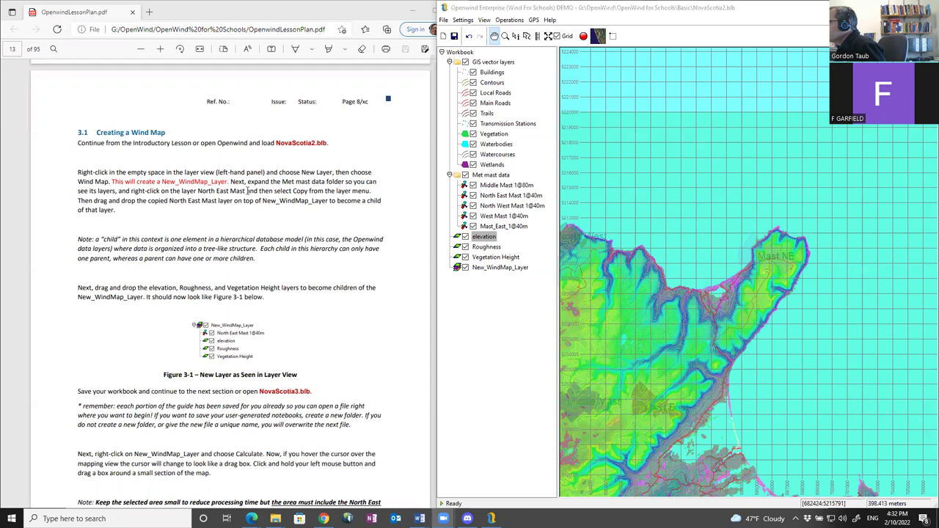
Step: Copy the North East Mast 1@40m layer and make the copy a child of New_WindMap_Layer
{"action": "left_click_drag", "start_coordinate": [259, 191], "coordinate": [291, 191]}
{"action": "left_click", "coordinate": [523, 334]}
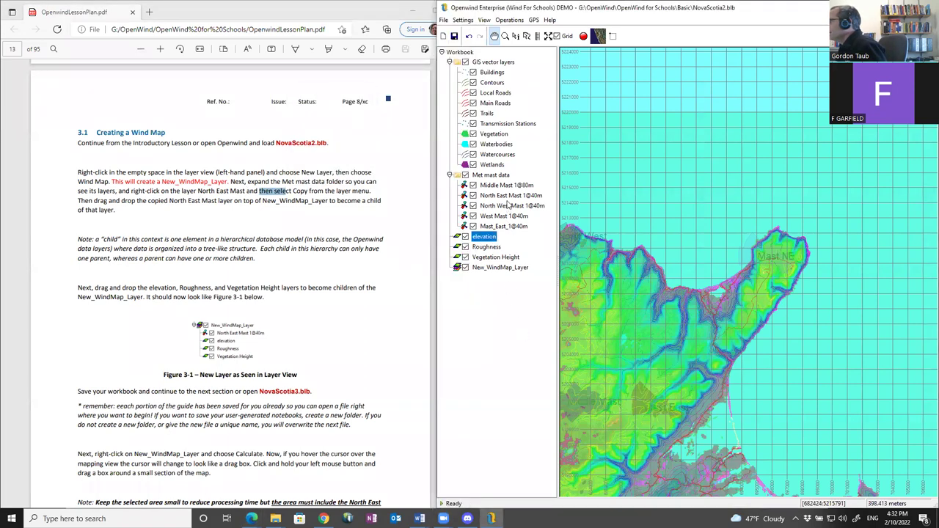
{"action": "left_click", "coordinate": [497, 195]}
{"action": "right_click", "coordinate": [497, 196]}
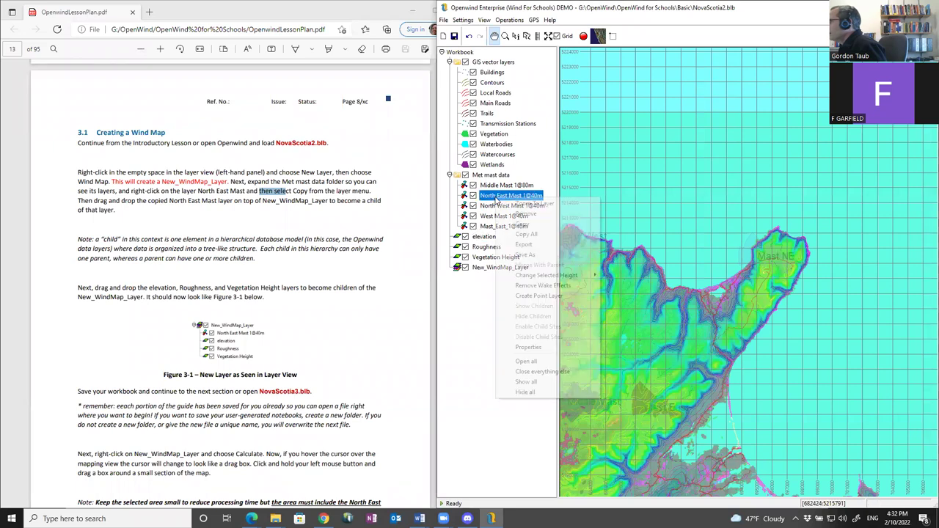
{"action": "left_click", "coordinate": [521, 226]}
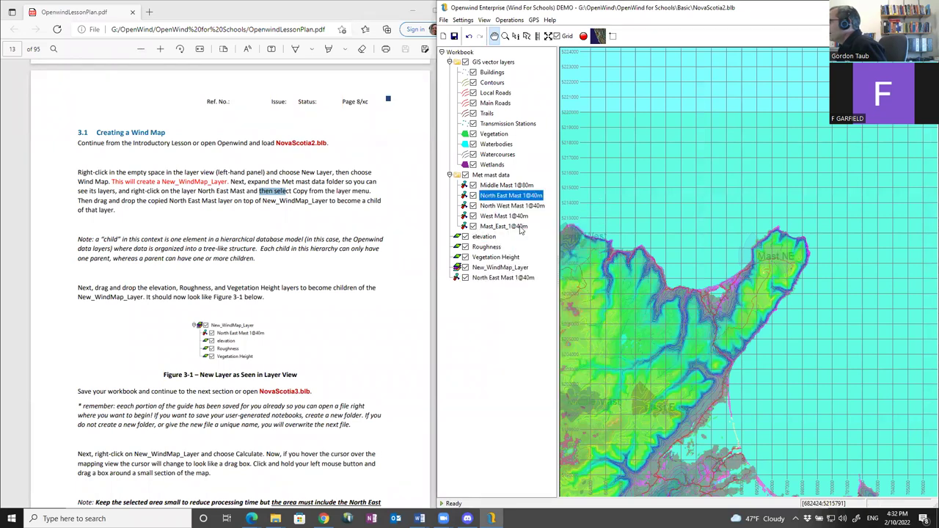
{"action": "left_click", "coordinate": [488, 281]}
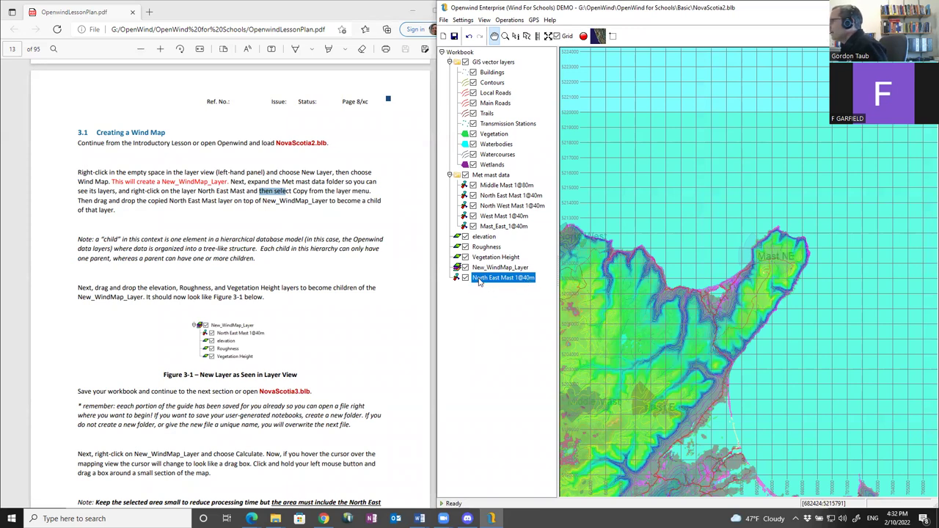
{"action": "left_click_drag", "start_coordinate": [480, 285], "coordinate": [495, 273]}
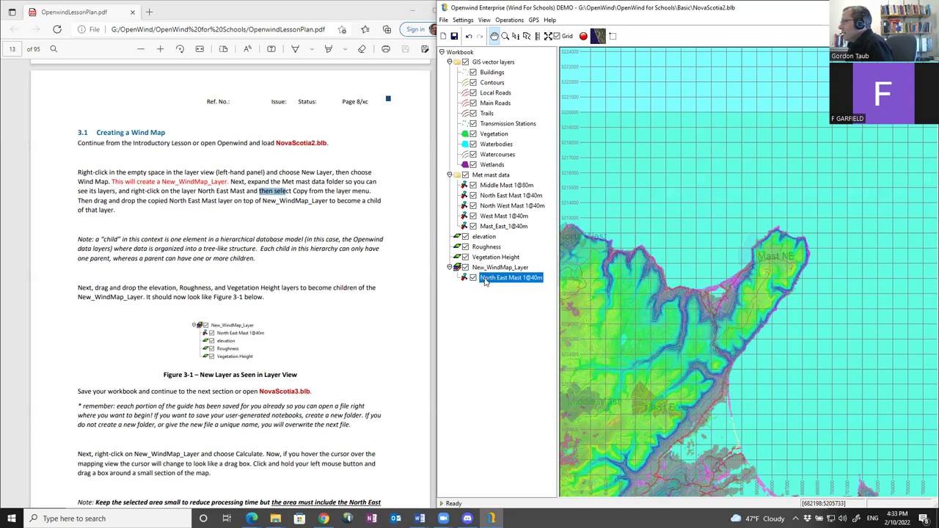
Step: Move the elevation, Roughness and Vegetation Height layers together into New_WindMap_Layer as its children
{"action": "left_click", "coordinate": [478, 237]}
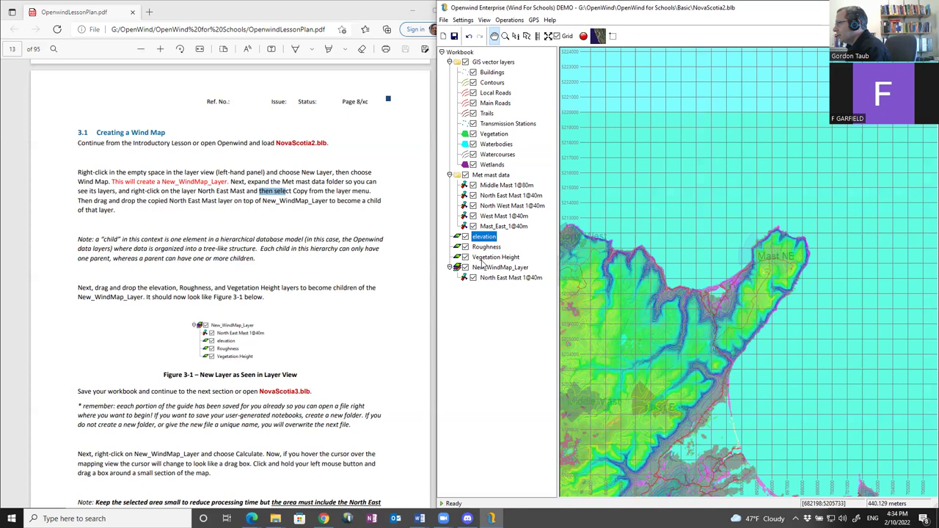
{"action": "left_click", "coordinate": [480, 258], "text": "shift"}
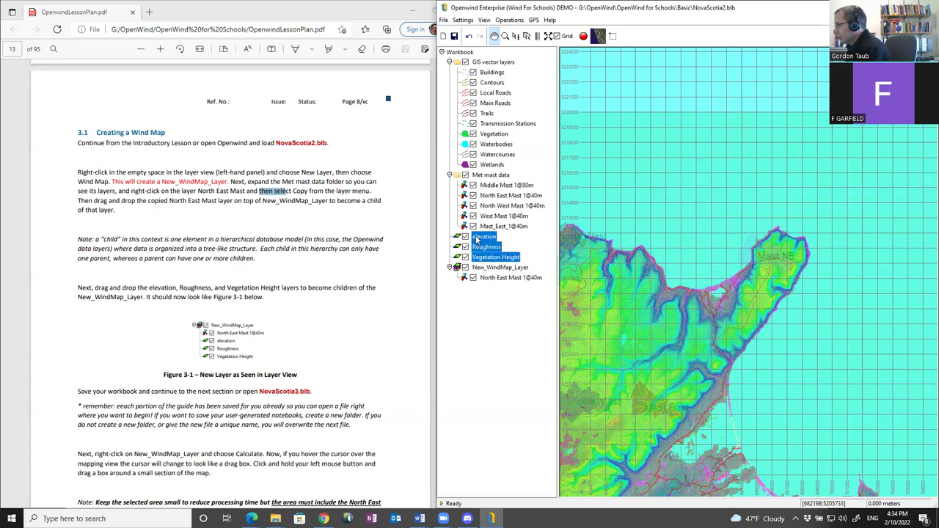
{"action": "left_click_drag", "start_coordinate": [478, 238], "coordinate": [500, 272]}
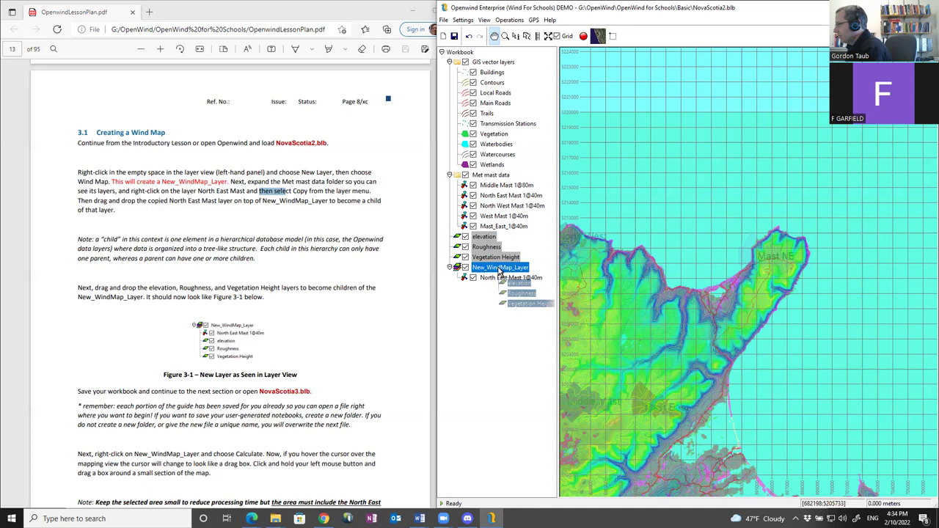
{"action": "left_click_drag", "start_coordinate": [499, 271], "coordinate": [499, 270]}
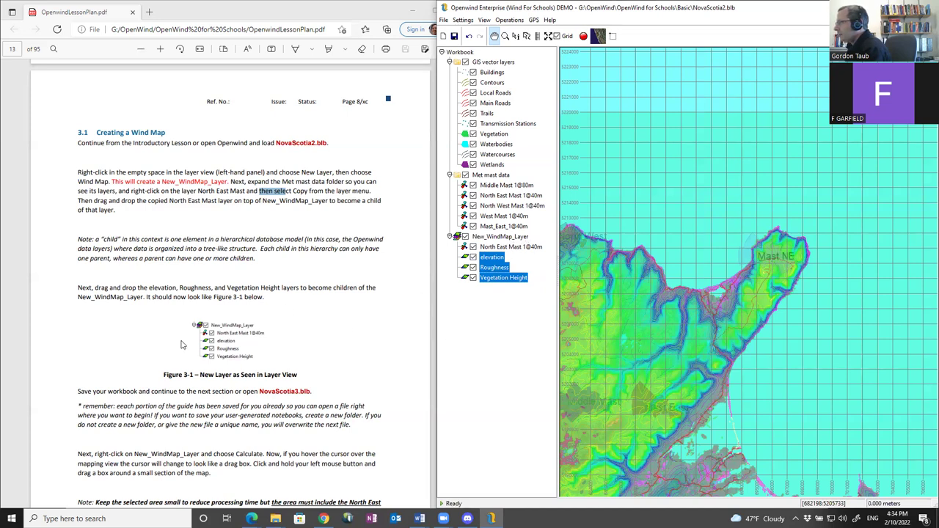
Step: Read the lesson plan's instructions on calculating New_WindMap_Layer and selecting the map area, including Figure 3-2
{"action": "left_click", "coordinate": [181, 294]}
{"action": "scroll", "coordinate": [193, 285], "scroll_direction": "down", "scroll_amount": 4}
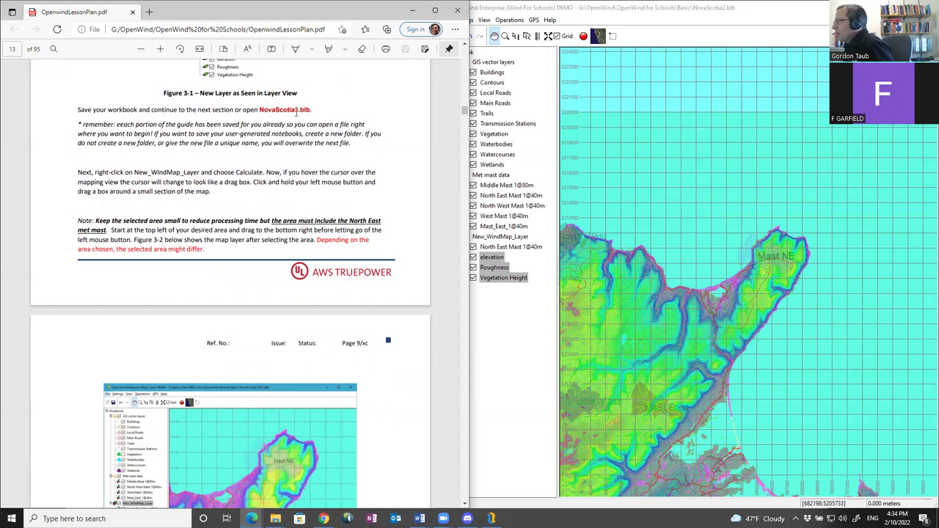
{"action": "left_click", "coordinate": [498, 324]}
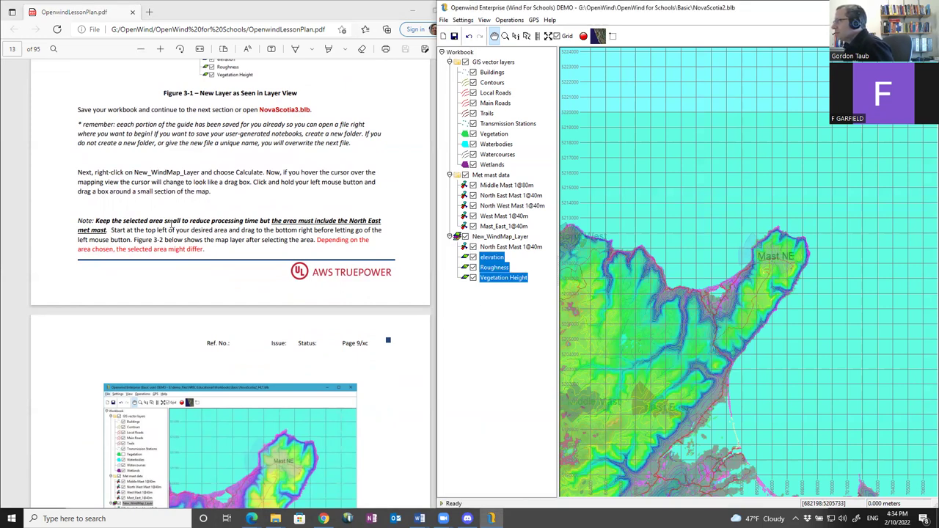
{"action": "scroll", "coordinate": [171, 223], "scroll_direction": "down", "scroll_amount": 10}
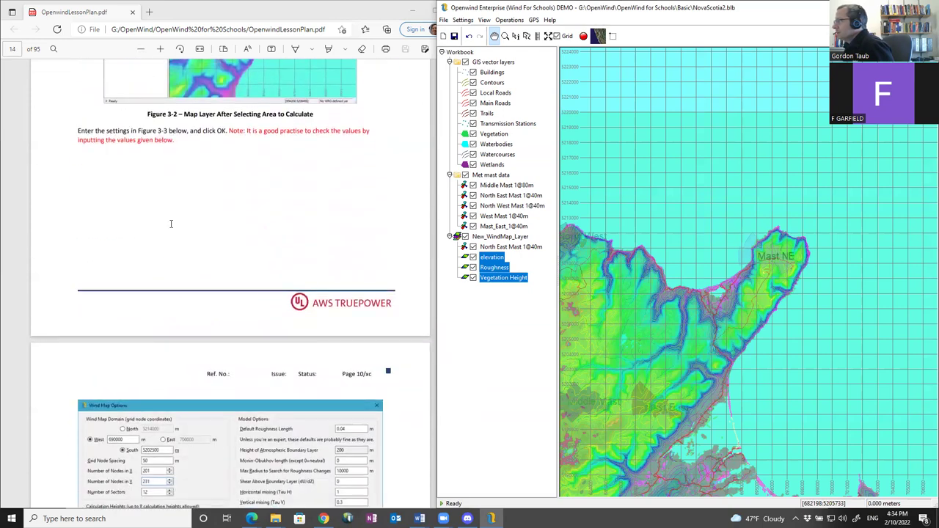
{"action": "scroll", "coordinate": [171, 224], "scroll_direction": "up", "scroll_amount": 5}
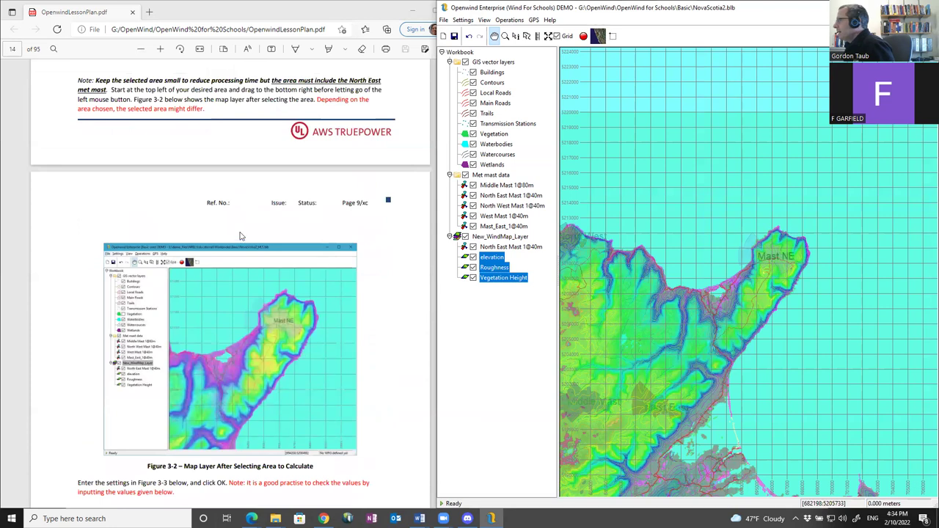
{"action": "scroll", "coordinate": [288, 216], "scroll_direction": "up", "scroll_amount": 1}
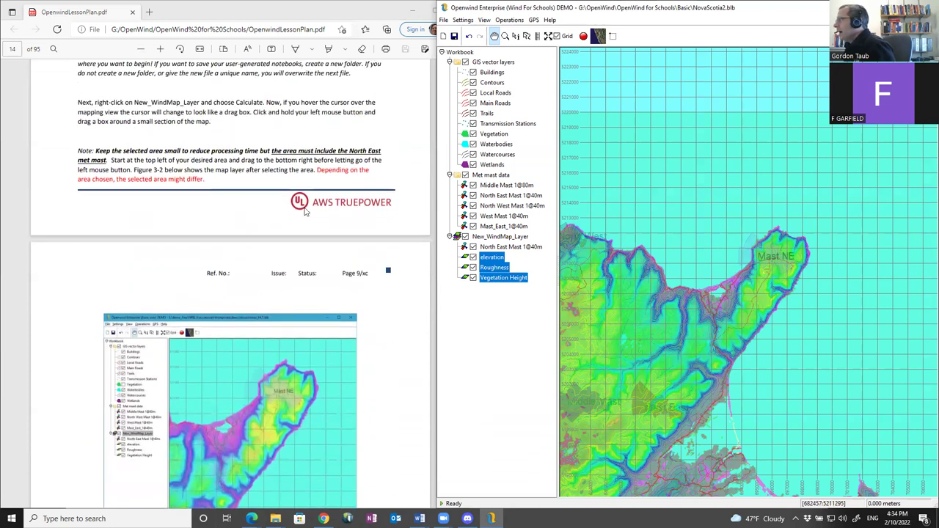
Step: Start calculating New_WindMap_Layer and define its extents with a box about 6.2 by 5.7 km around the Mast NE headland
{"action": "left_click", "coordinate": [499, 238]}
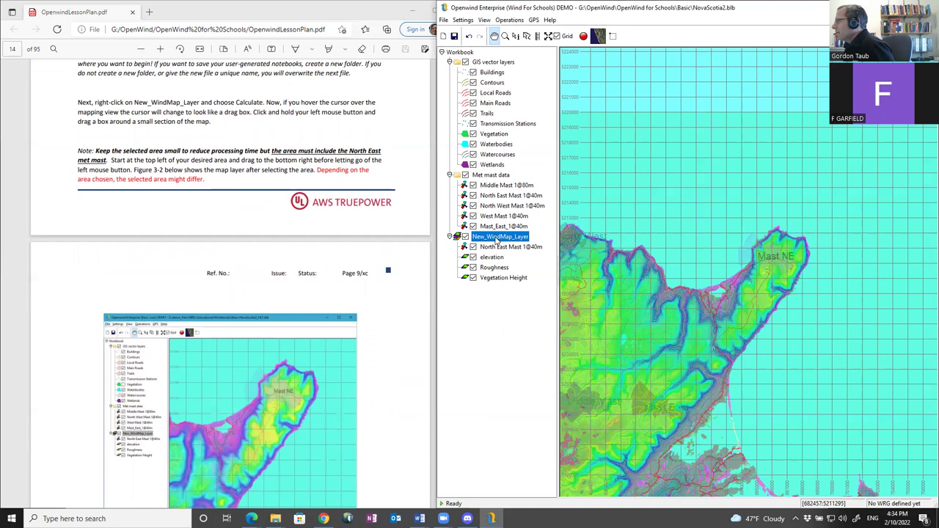
{"action": "right_click", "coordinate": [490, 241]}
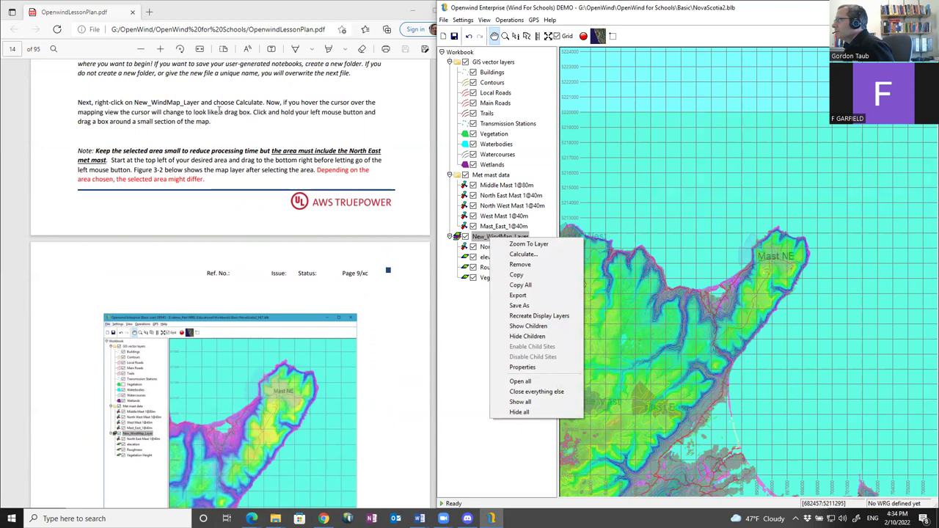
{"action": "left_click", "coordinate": [523, 255]}
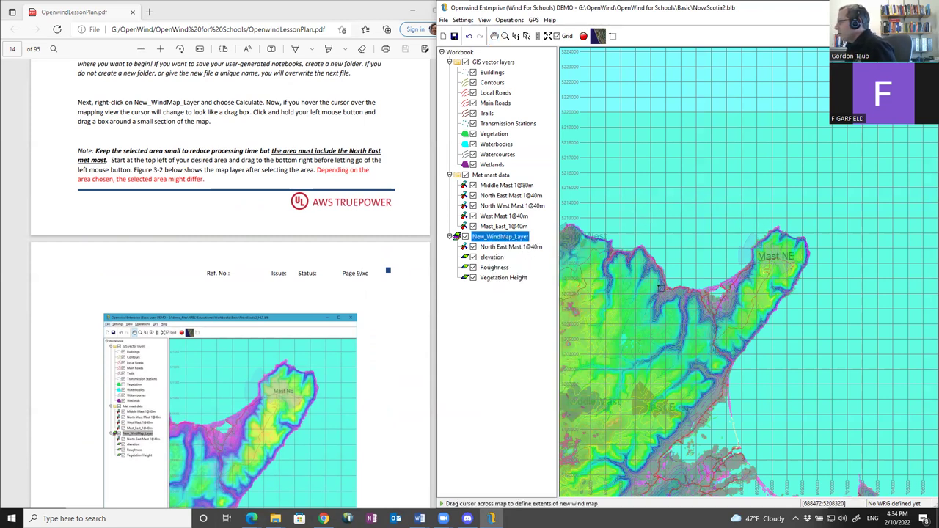
{"action": "left_click", "coordinate": [627, 285]}
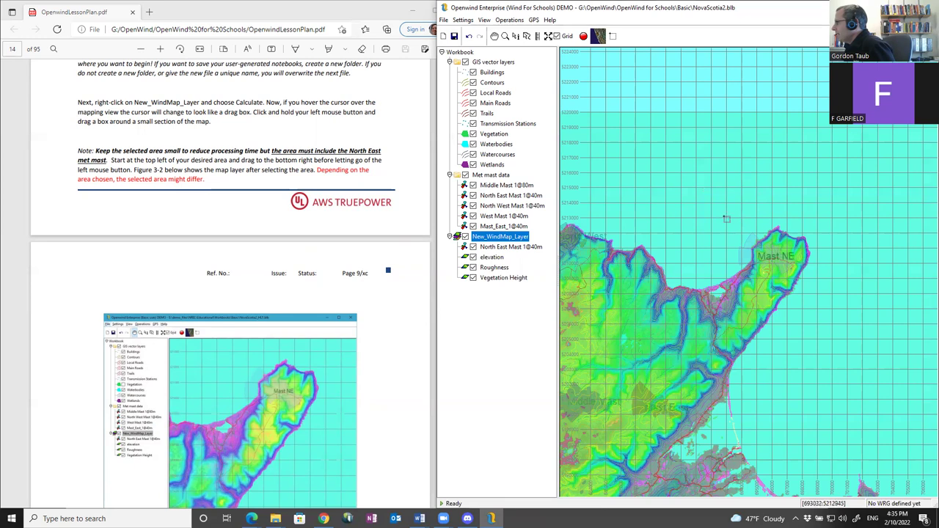
{"action": "scroll", "coordinate": [752, 247], "scroll_direction": "up", "scroll_amount": 1}
{"action": "scroll", "coordinate": [752, 247], "scroll_direction": "up", "scroll_amount": 1}
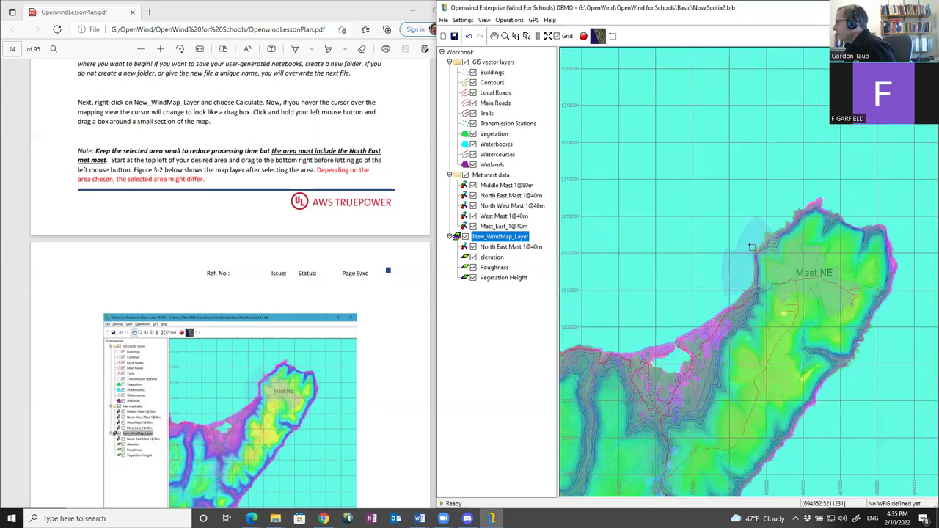
{"action": "left_click_drag", "start_coordinate": [683, 176], "coordinate": [915, 390]}
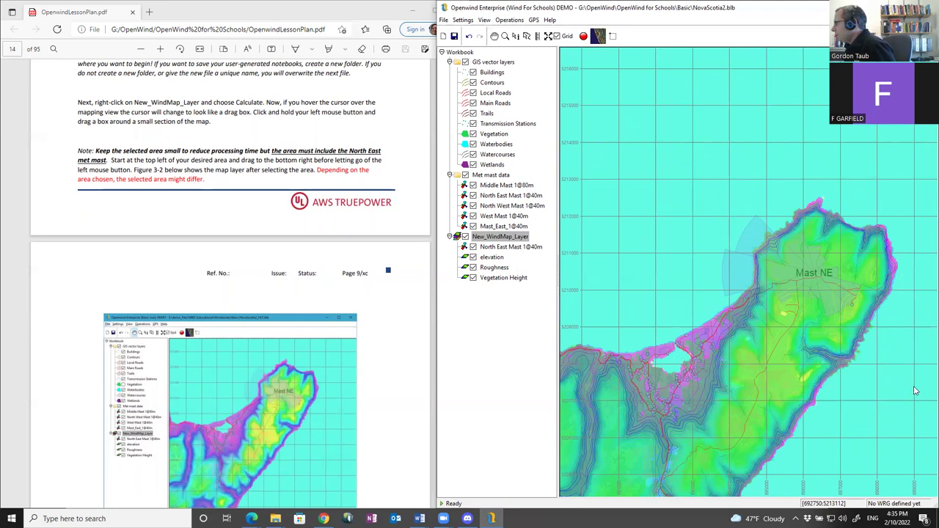
{"action": "left_click_drag", "start_coordinate": [915, 390], "coordinate": [916, 390]}
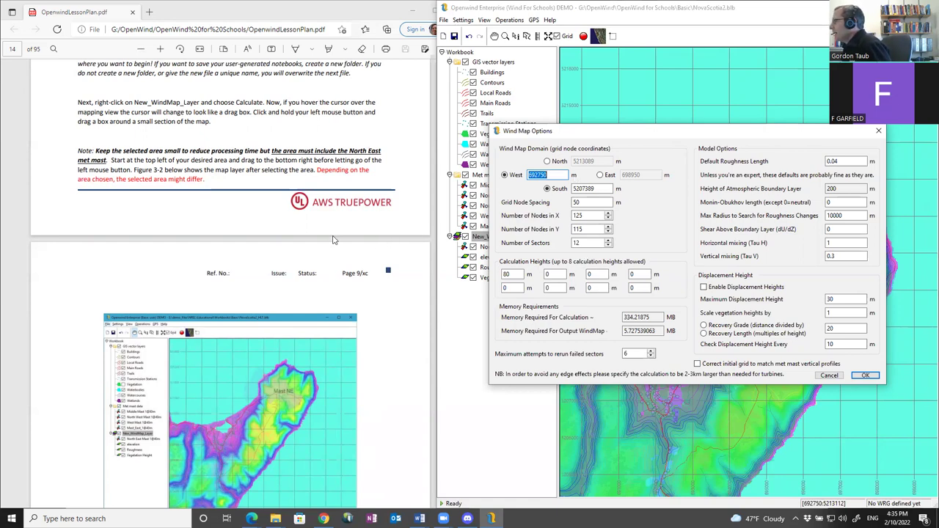
Step: Following Figure 3-3 of the lesson plan, set the wind map domain's West coordinate to 690000 m and South to 5202500 m
{"action": "scroll", "coordinate": [332, 240], "scroll_direction": "down", "scroll_amount": 10}
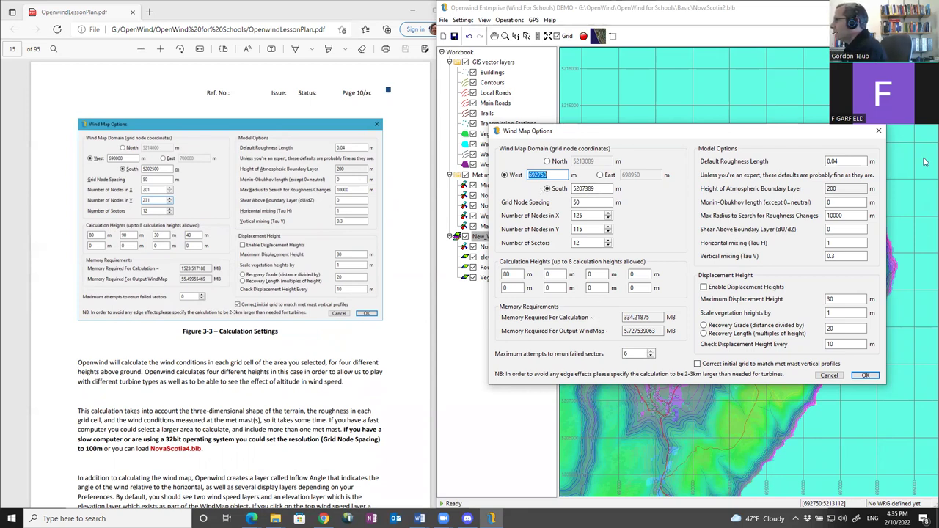
{"action": "type", "text": "690000"}
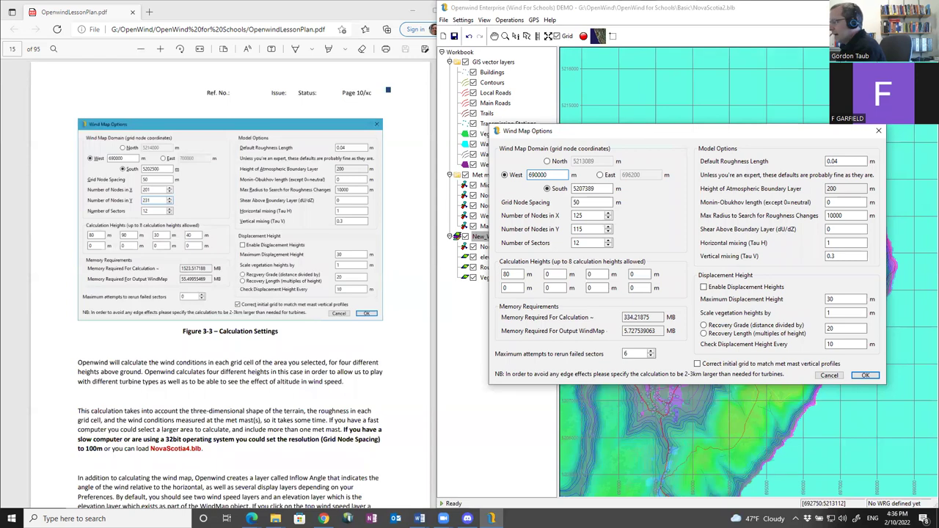
{"action": "key", "text": "Tab"}
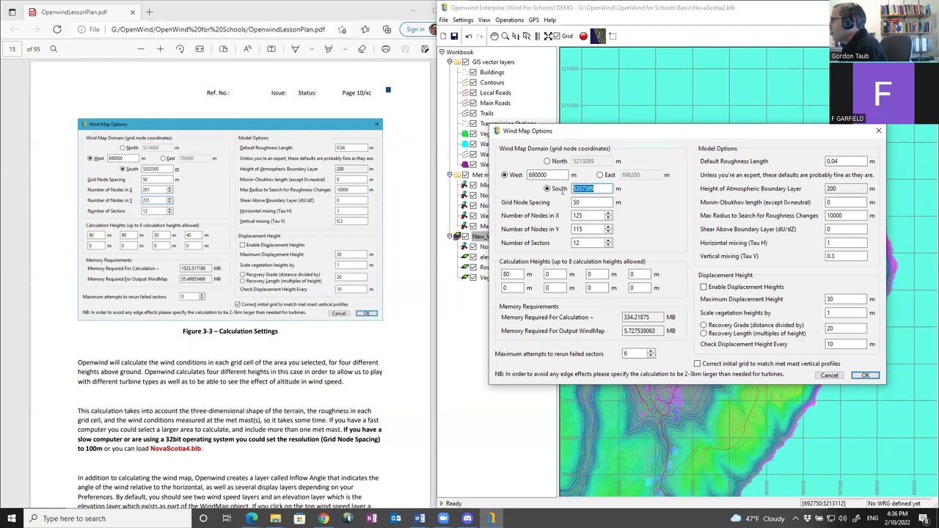
{"action": "type", "text": "5"}
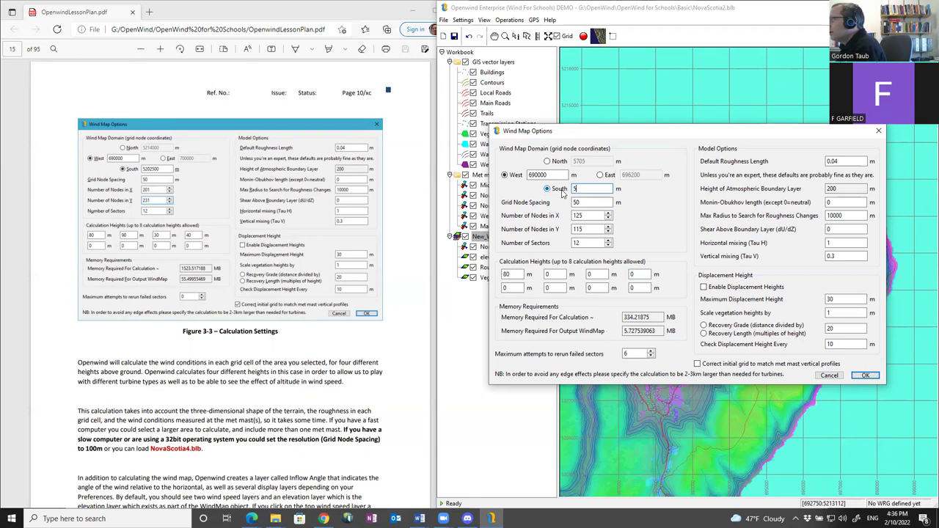
{"action": "type", "text": "202500"}
{"action": "left_click", "coordinate": [560, 190]}
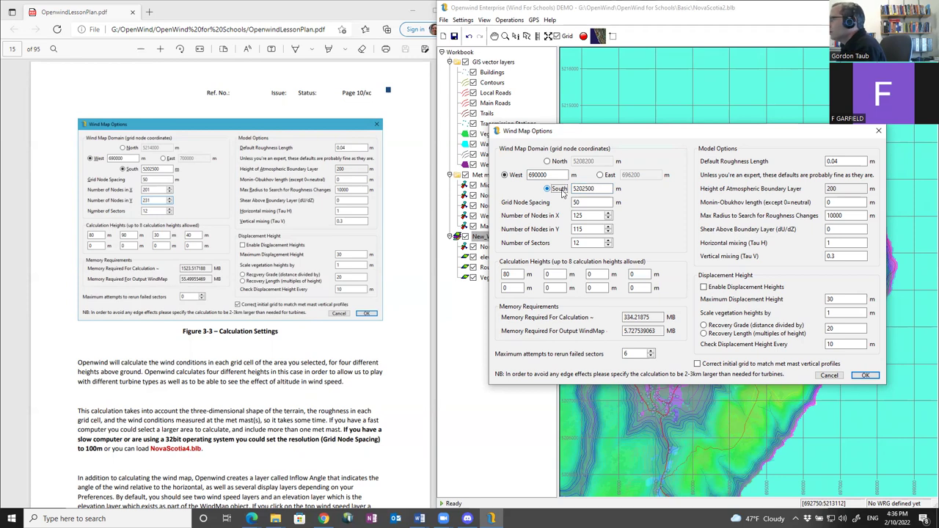
Step: Set the wind map grid to 201 nodes in X and 231 nodes in Y
{"action": "left_click_drag", "start_coordinate": [587, 215], "coordinate": [567, 210]}
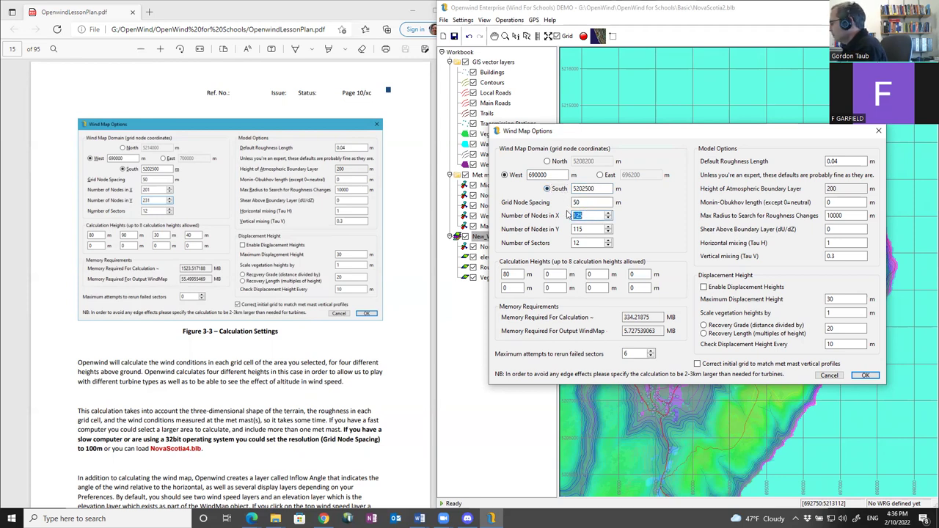
{"action": "type", "text": "201"}
{"action": "key", "text": "Tab"}
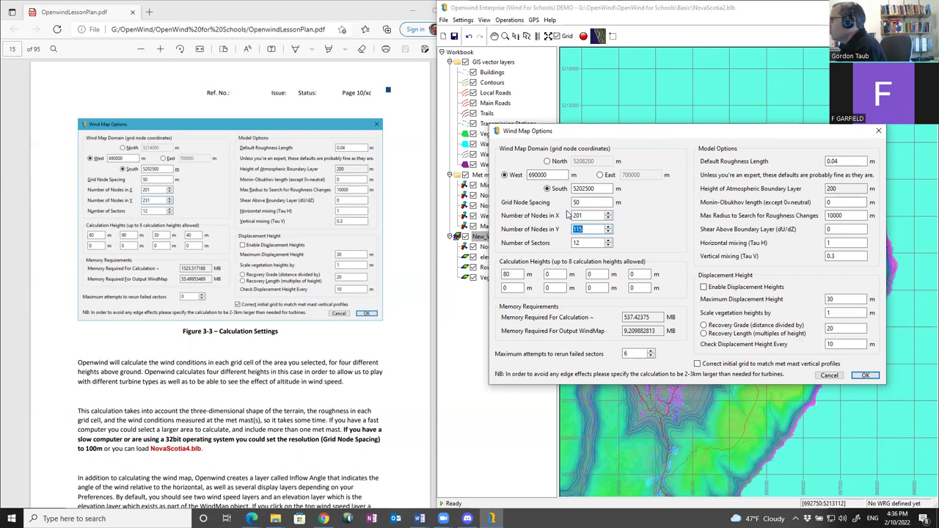
{"action": "type", "text": "231"}
{"action": "key", "text": "Tab"}
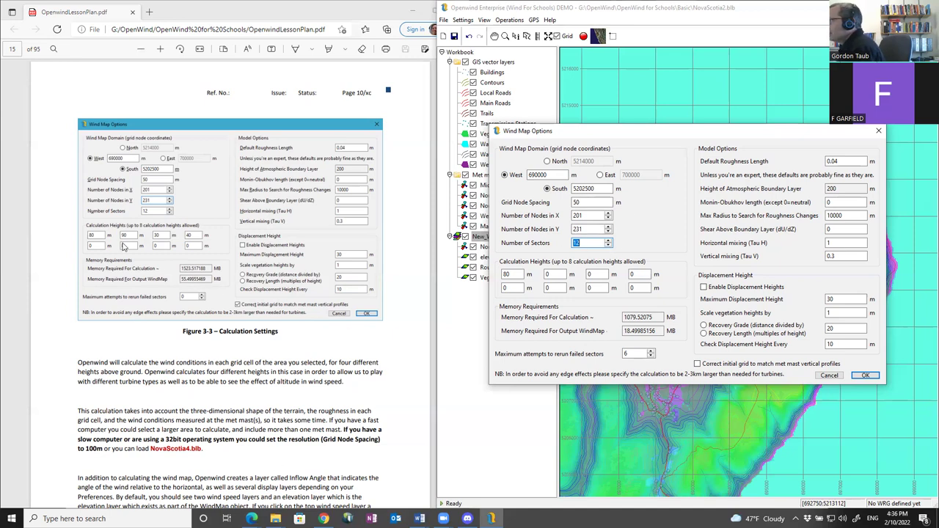
Step: Add calculation heights of 90, 30 and 40 m to the existing 80 m height and start the wind map calculation
{"action": "double_click", "coordinate": [557, 274]}
{"action": "type", "text": "9"}
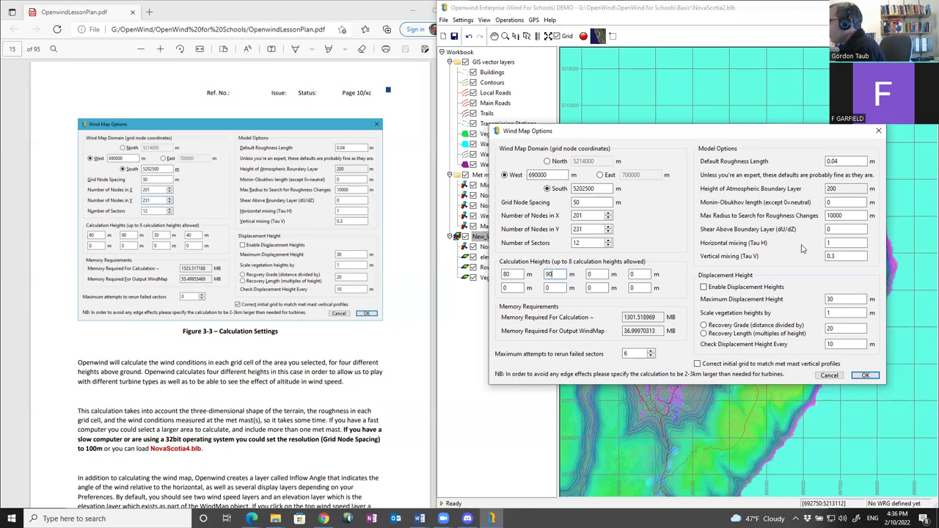
{"action": "key", "text": "Tab"}
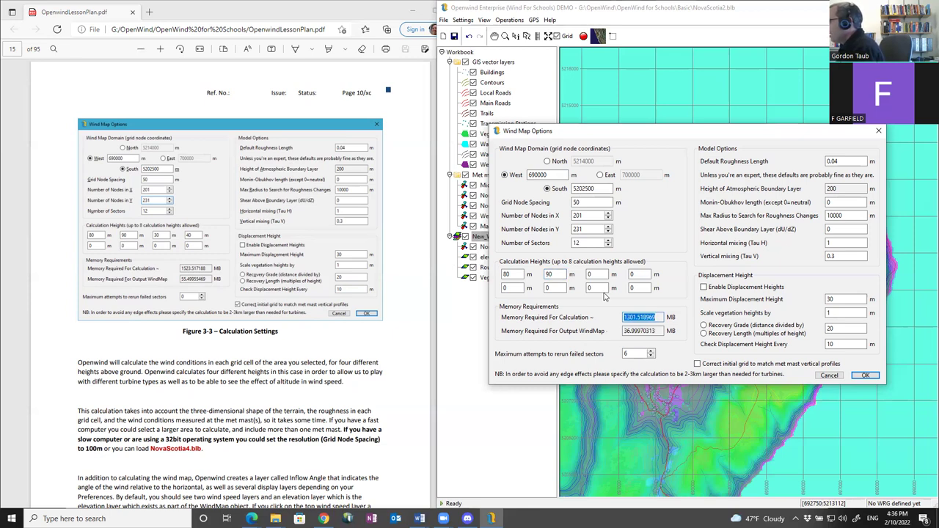
{"action": "left_click", "coordinate": [606, 275]}
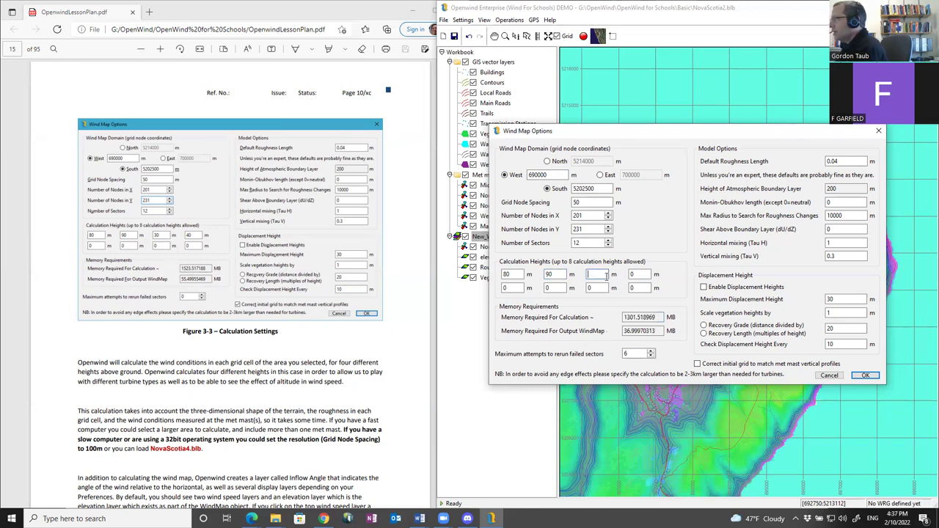
{"action": "type", "text": "30"}
{"action": "key", "text": "shift+Tab"}
{"action": "double_click", "coordinate": [630, 274]}
{"action": "type", "text": "40"}
{"action": "key", "text": "Tab"}
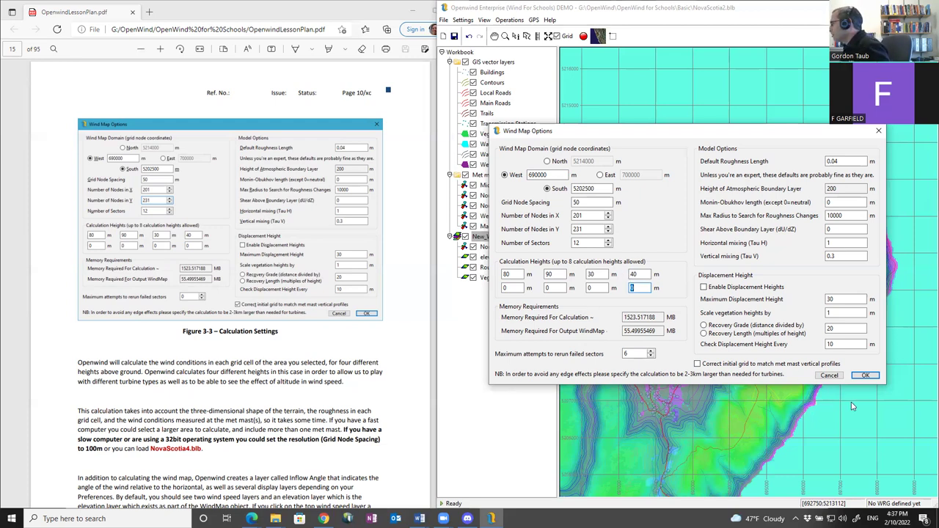
{"action": "left_click", "coordinate": [866, 377]}
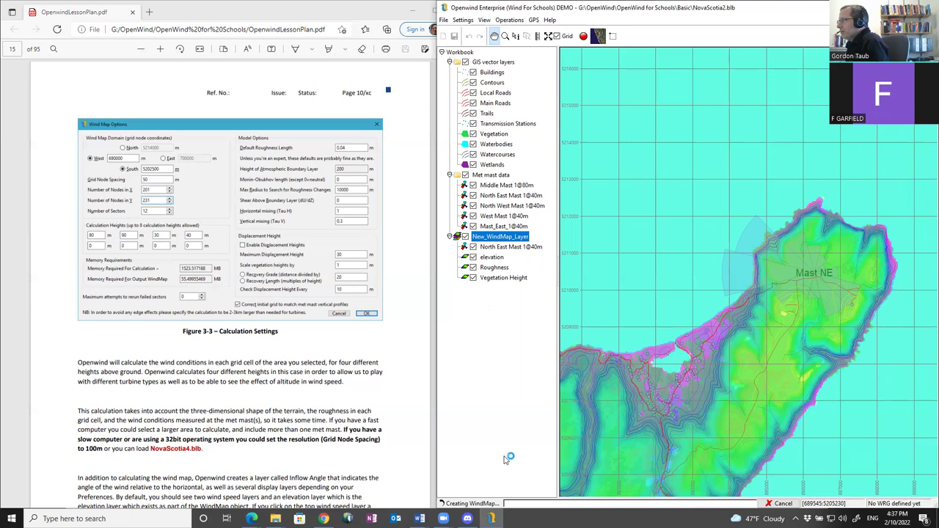
Step: Cancel the running wind map calculation and open the precalculated workbook NovaScotia4.blb from the Basic folder
{"action": "left_click", "coordinate": [769, 505]}
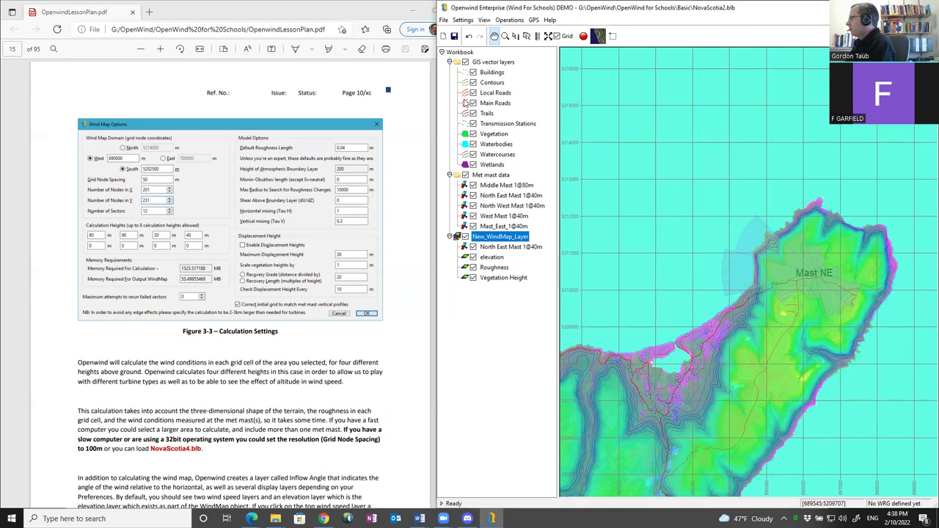
{"action": "left_click", "coordinate": [443, 20]}
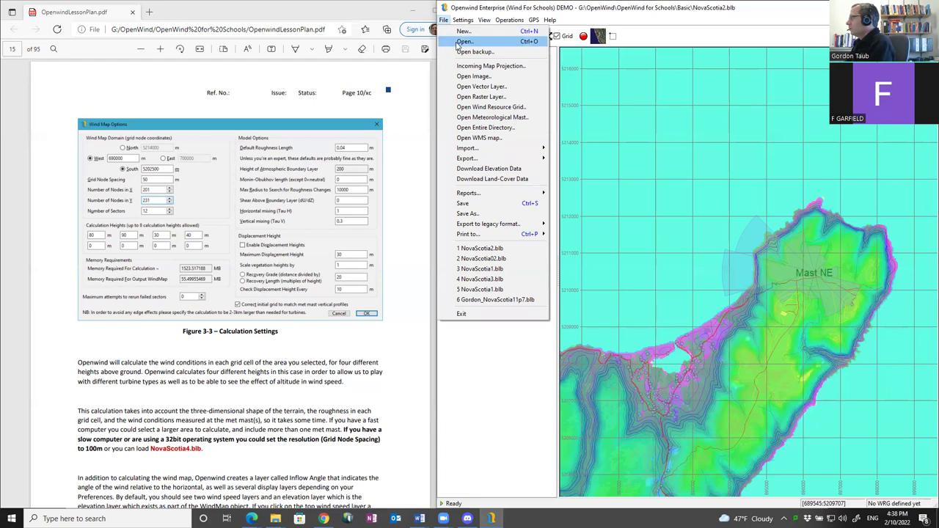
{"action": "left_click", "coordinate": [465, 41]}
{"action": "left_click", "coordinate": [610, 195]}
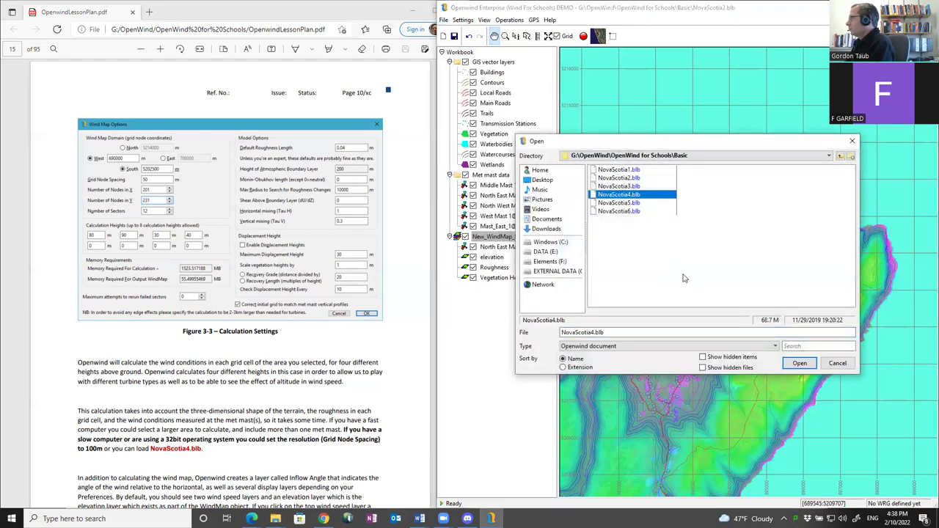
{"action": "left_click", "coordinate": [800, 364]}
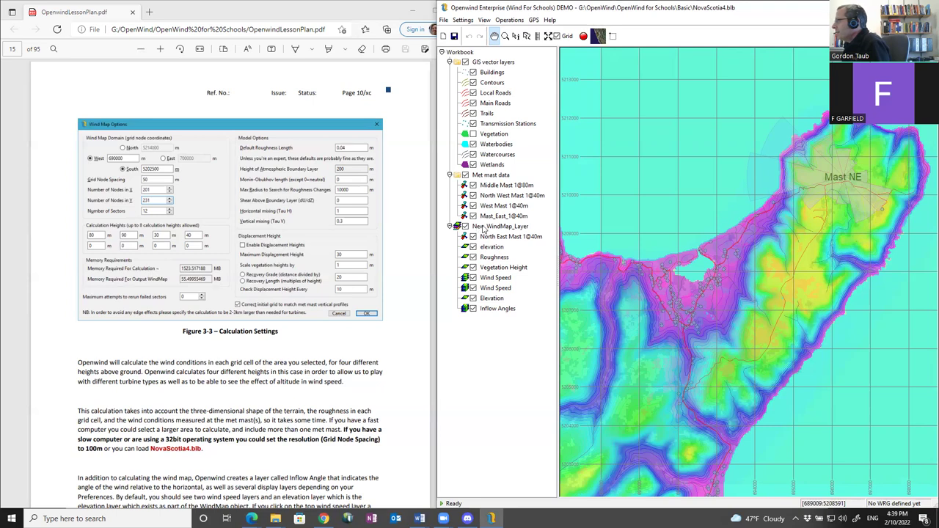
Step: Select the upper Wind Speed layer in New_WindMap_Layer and read the lesson plan's notes on multi-height rasters around Figure 3-4
{"action": "left_click", "coordinate": [496, 287]}
{"action": "left_click", "coordinate": [494, 279]}
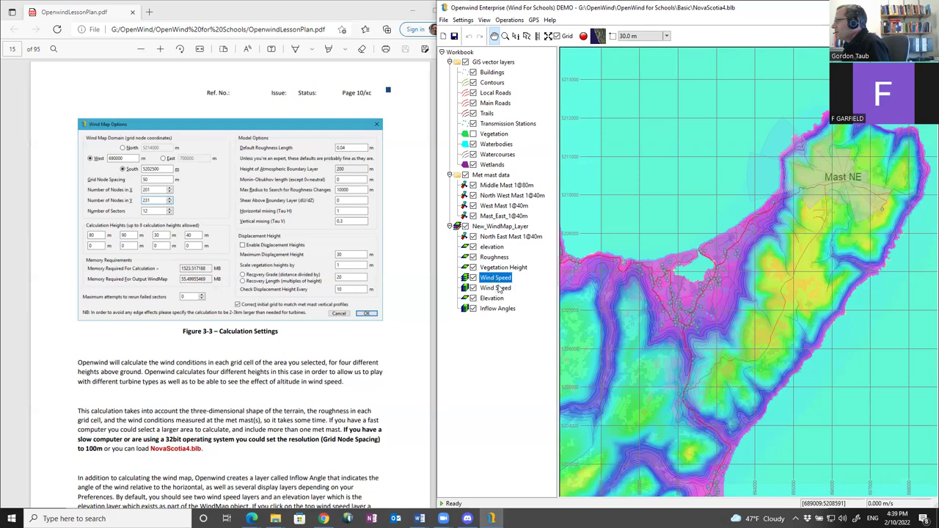
{"action": "left_click", "coordinate": [497, 288]}
{"action": "left_click", "coordinate": [502, 279]}
{"action": "scroll", "coordinate": [252, 310], "scroll_direction": "down", "scroll_amount": 5}
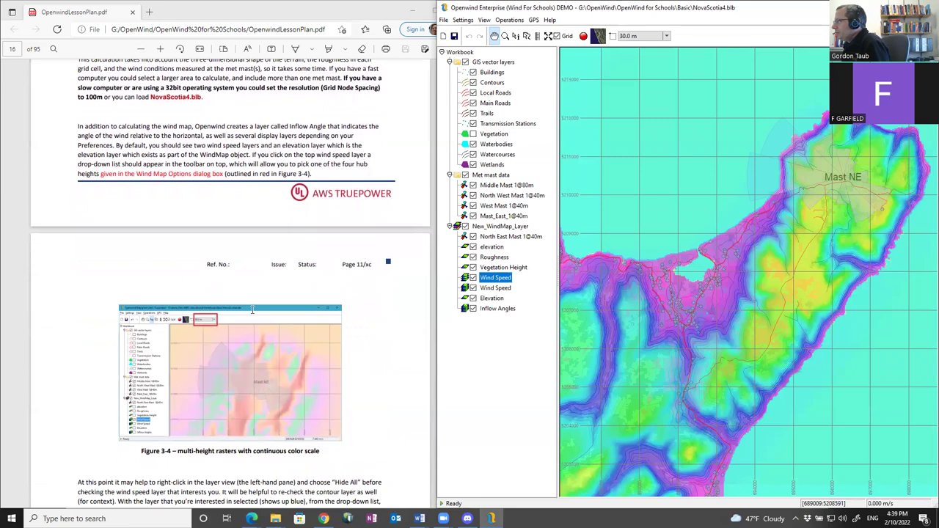
{"action": "scroll", "coordinate": [309, 301], "scroll_direction": "down", "scroll_amount": 2}
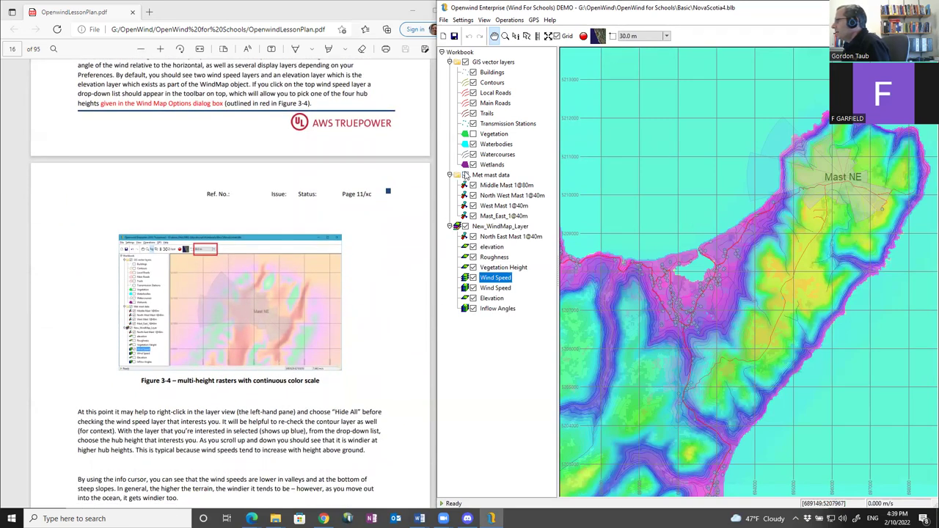
Step: Hide every raster in New_WindMap_Layer except the upper Wind Speed layer, including elevation, Roughness, Vegetation Height and Inflow Angles
{"action": "left_click", "coordinate": [474, 246]}
{"action": "left_click", "coordinate": [473, 257]}
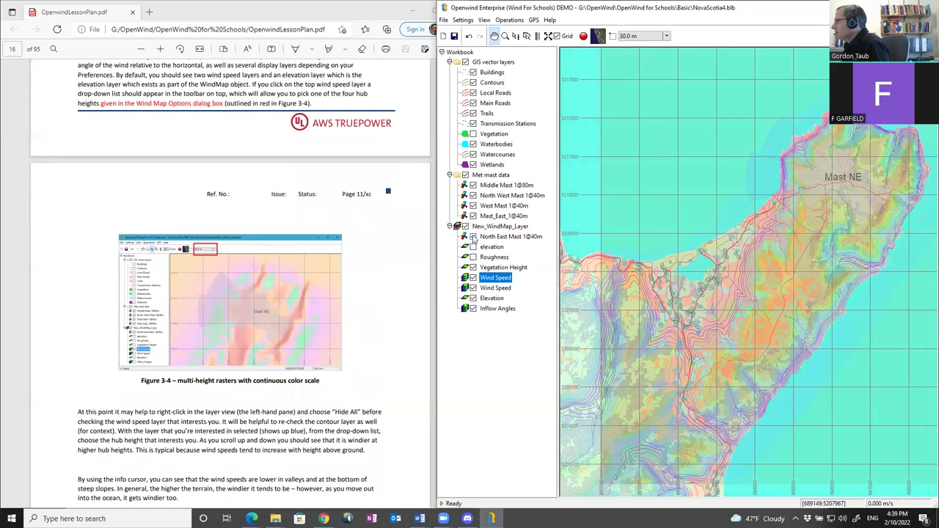
{"action": "left_click", "coordinate": [474, 277]}
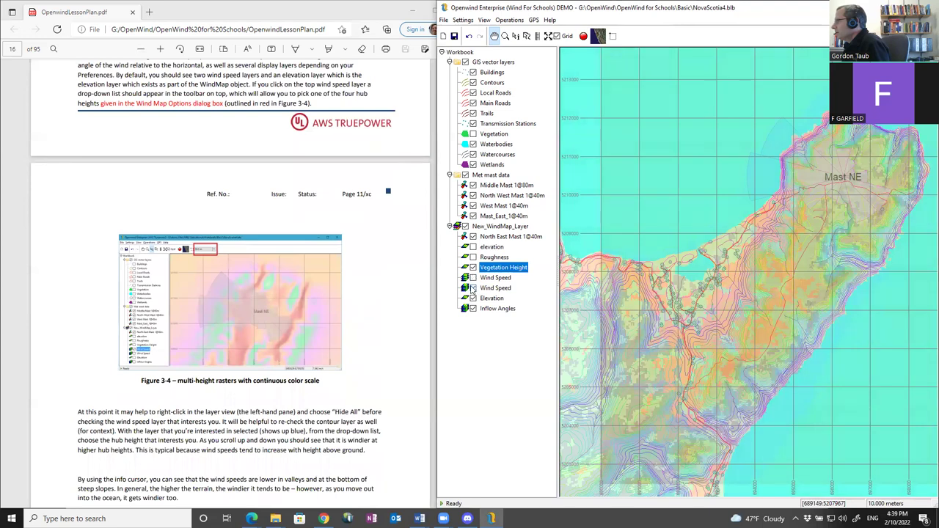
{"action": "left_click", "coordinate": [473, 287]}
{"action": "left_click", "coordinate": [473, 277]}
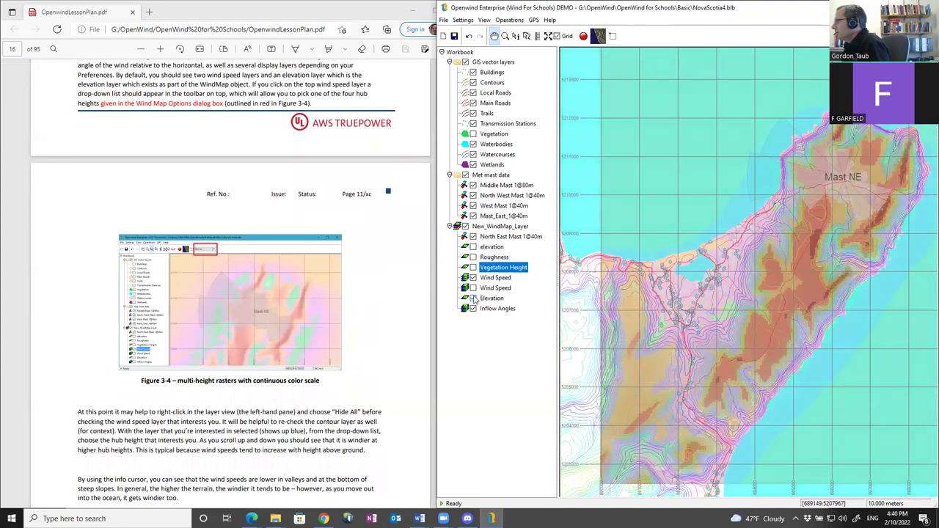
{"action": "left_click", "coordinate": [473, 298]}
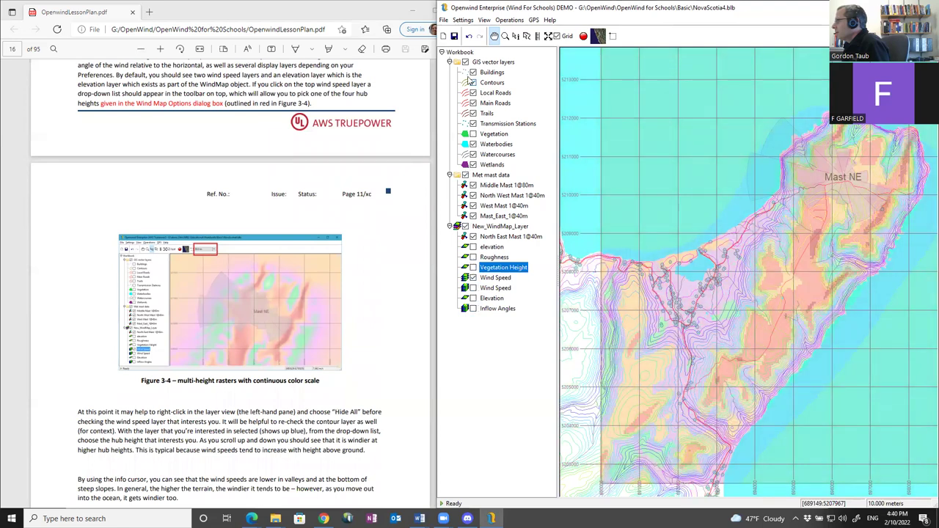
Step: Hide all GIS vector layers from Buildings through Watercourses, keeping only Wetlands displayed in that group
{"action": "left_click", "coordinate": [473, 154]}
{"action": "left_click", "coordinate": [473, 144]}
{"action": "left_click", "coordinate": [473, 134]}
{"action": "left_click", "coordinate": [474, 123]}
{"action": "left_click", "coordinate": [474, 113]}
{"action": "left_click", "coordinate": [474, 102]}
{"action": "left_click", "coordinate": [474, 92]}
{"action": "left_click", "coordinate": [474, 82]}
{"action": "left_click", "coordinate": [474, 72]}
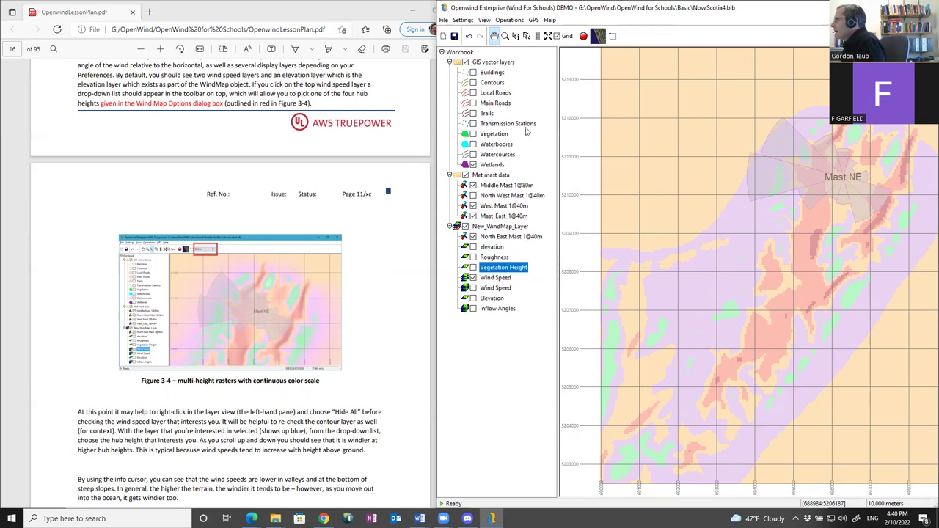
Step: Activate the info cursor and display the upper Wind Speed layer at the 80 m height
{"action": "left_click", "coordinate": [517, 38]}
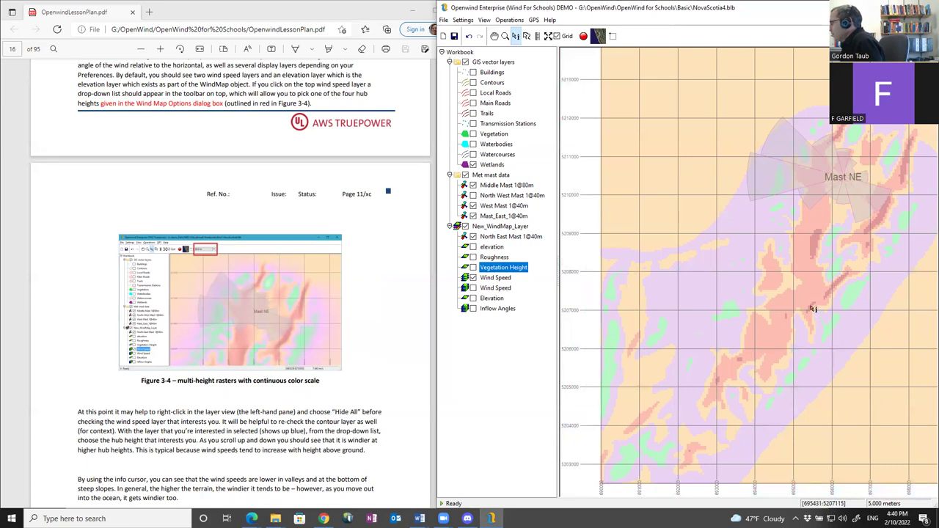
{"action": "left_click", "coordinate": [502, 279]}
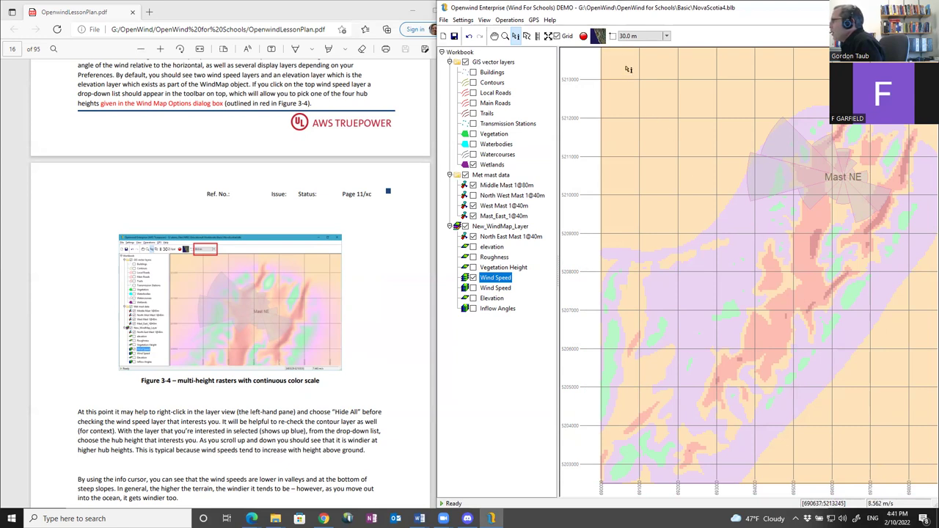
{"action": "left_click", "coordinate": [665, 38]}
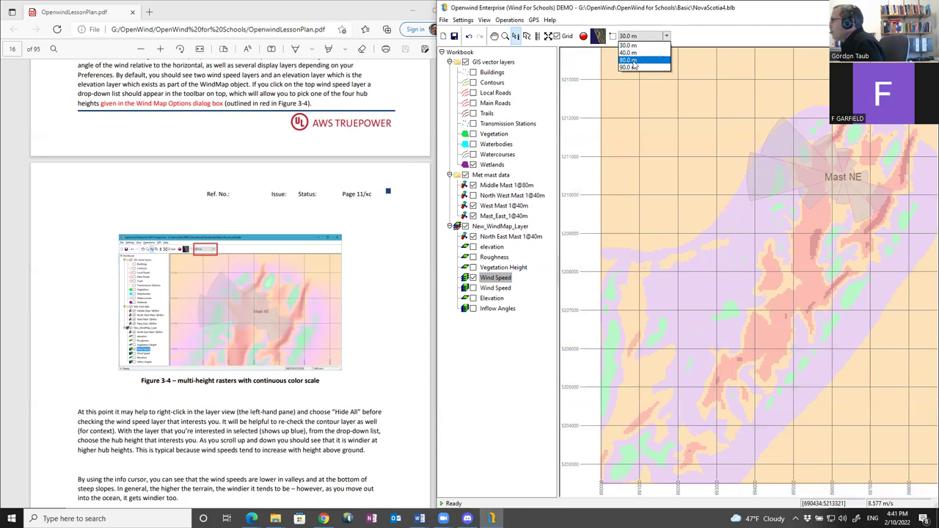
{"action": "left_click", "coordinate": [634, 61]}
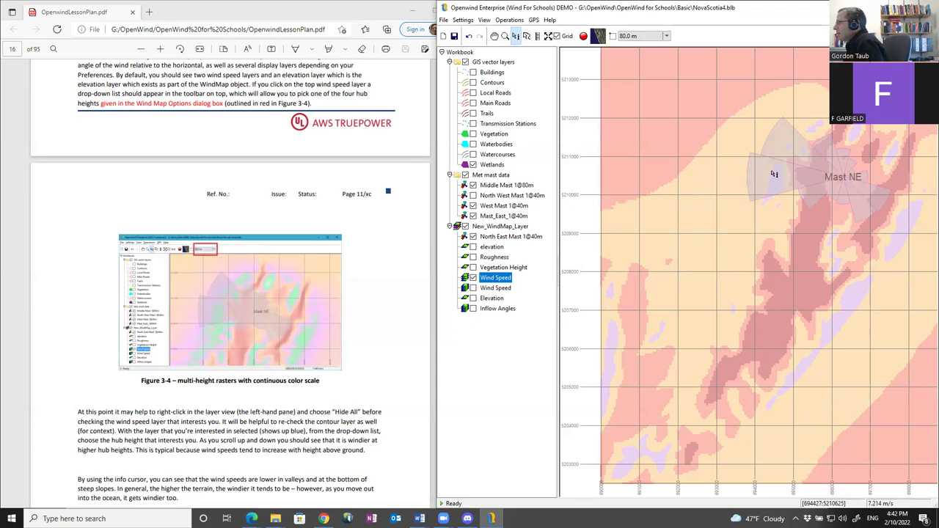
Step: Set the upper Wind Speed layer's color scale to Continuous in its properties
{"action": "right_click", "coordinate": [494, 282]}
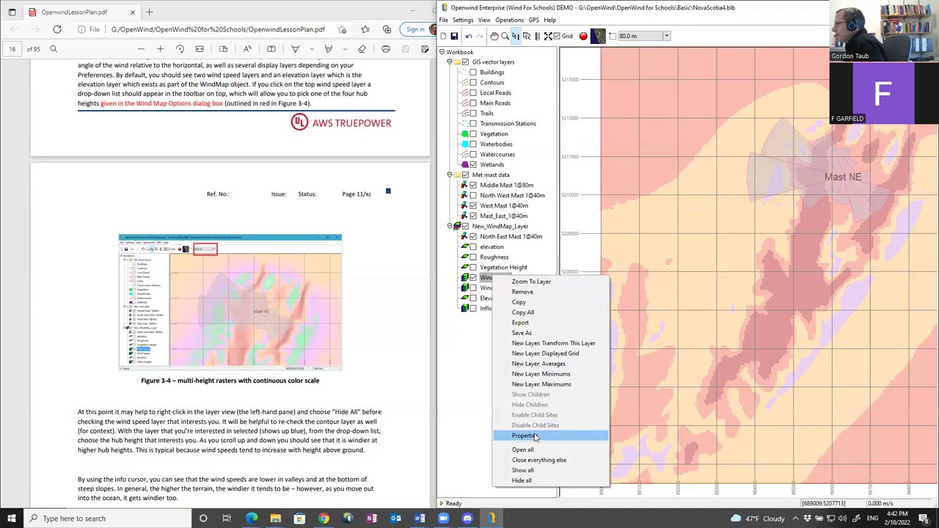
{"action": "left_click", "coordinate": [536, 436]}
{"action": "left_click", "coordinate": [625, 192]}
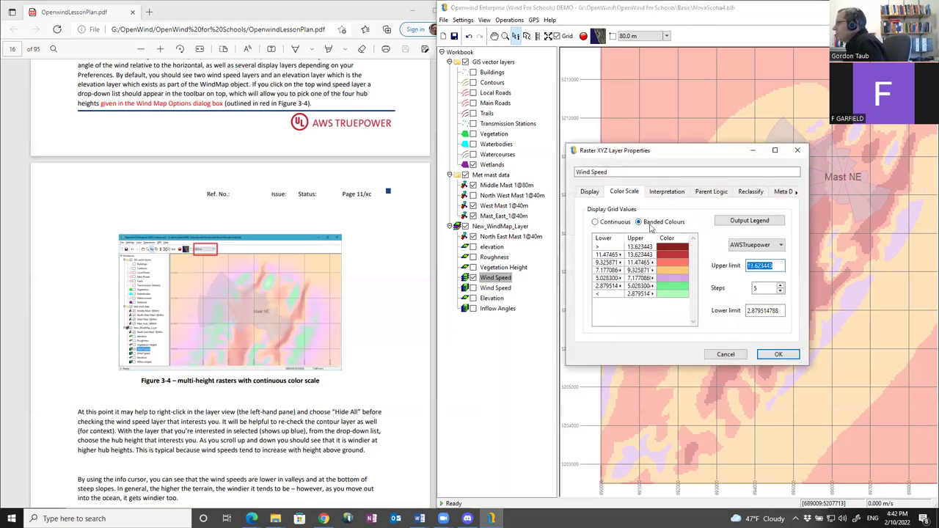
{"action": "left_click", "coordinate": [596, 223]}
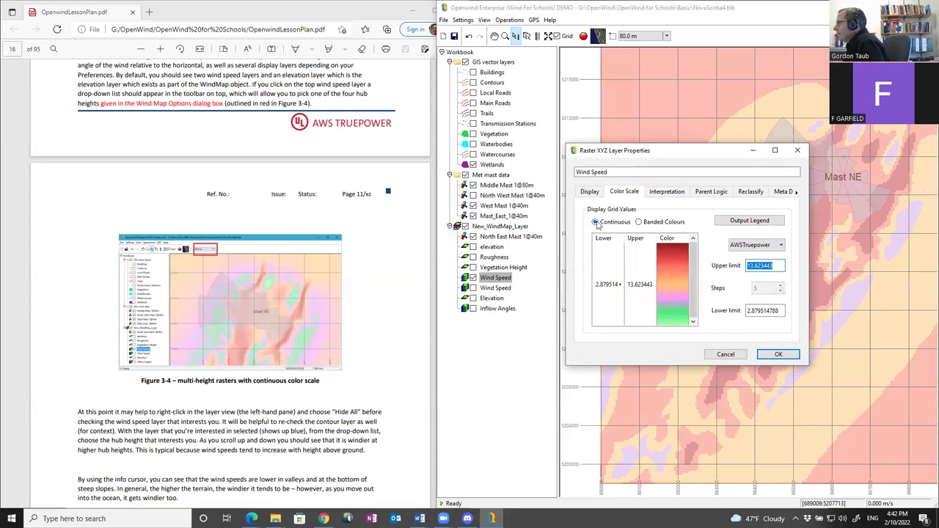
{"action": "left_click", "coordinate": [767, 355]}
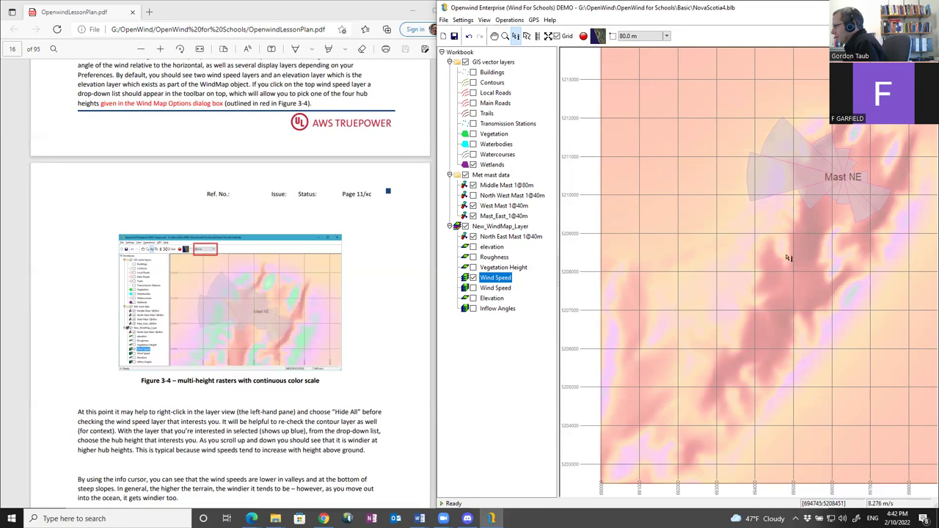
Step: Give the upper Wind Speed layer banded colours with a lower limit of 2 and an upper limit of 13
{"action": "right_click", "coordinate": [496, 280]}
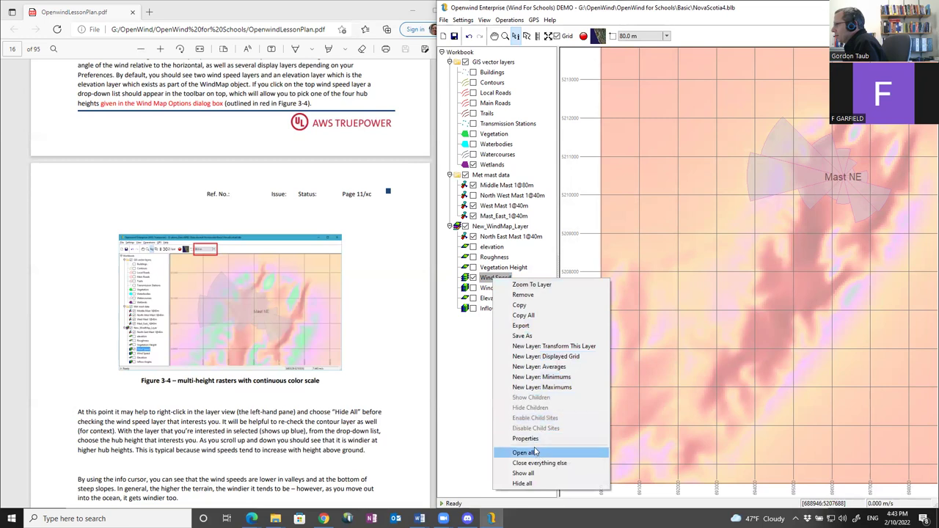
{"action": "left_click", "coordinate": [525, 439]}
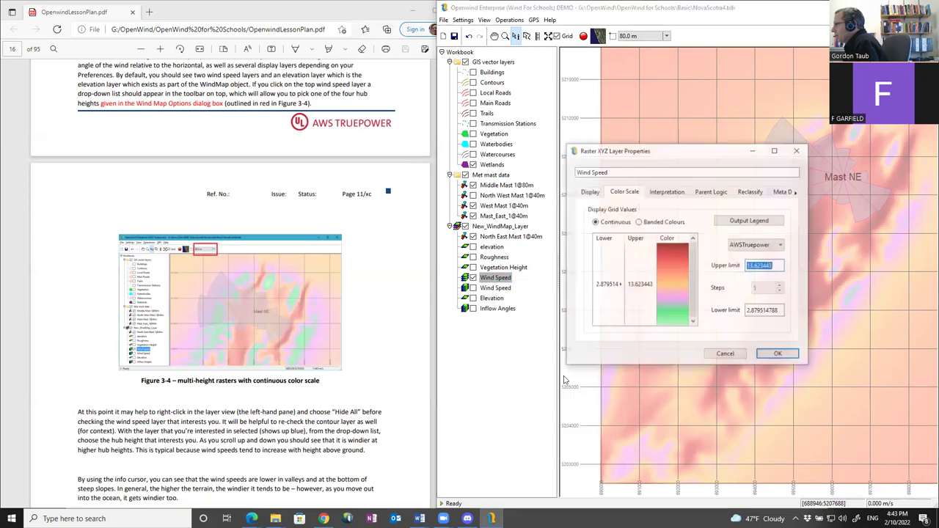
{"action": "left_click", "coordinate": [639, 223]}
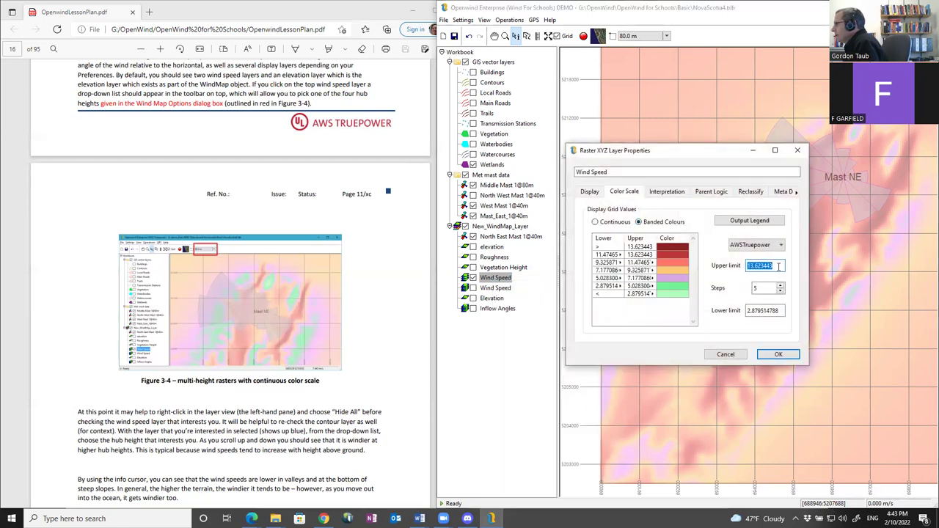
{"action": "left_click_drag", "start_coordinate": [780, 311], "coordinate": [740, 308]}
{"action": "type", "text": "2"}
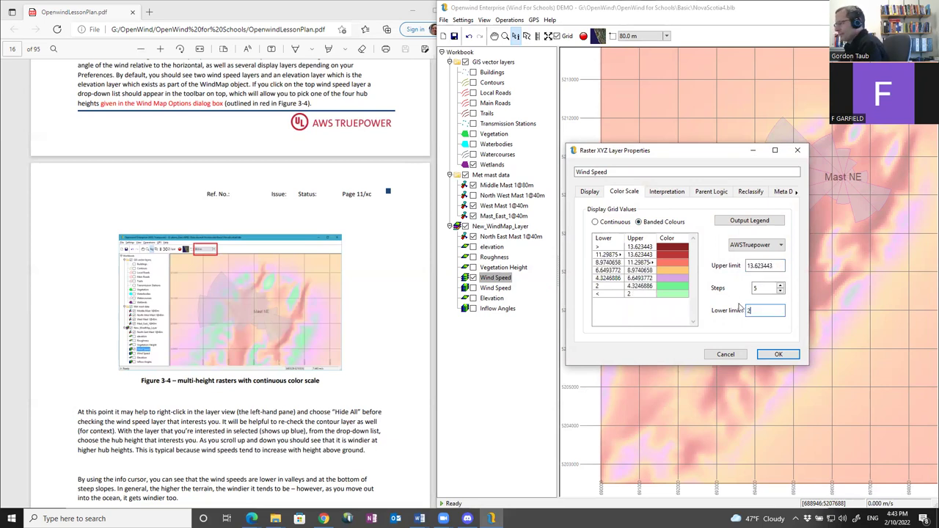
{"action": "left_click_drag", "start_coordinate": [778, 266], "coordinate": [738, 263]}
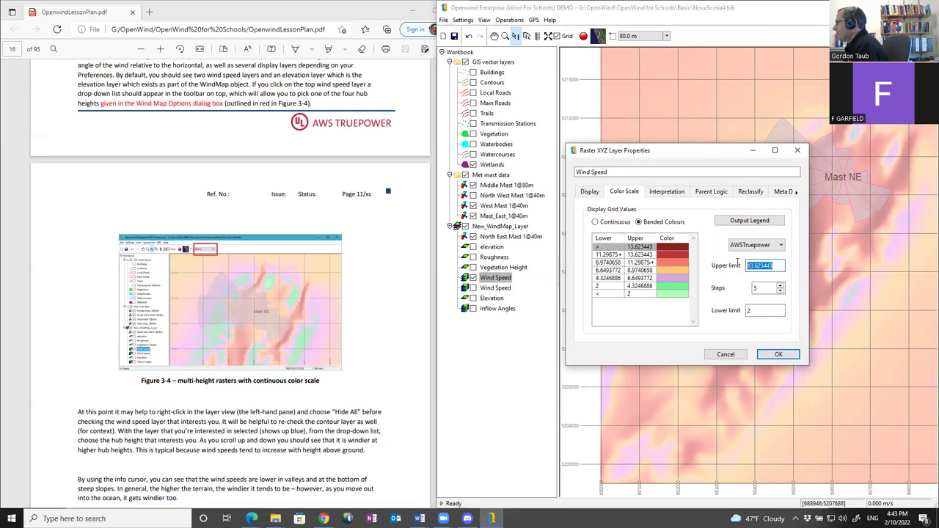
{"action": "type", "text": "13"}
{"action": "key", "text": "Tab"}
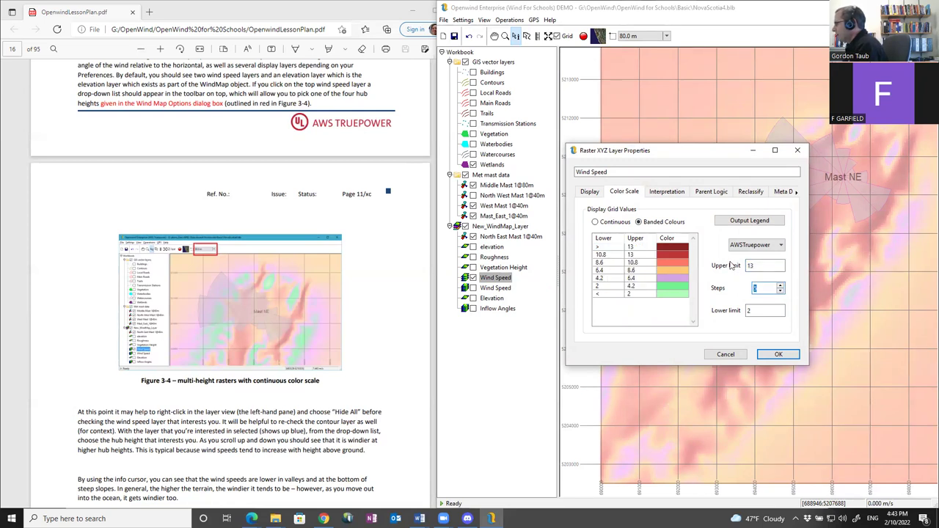
Step: Set the color scale to 8 steps with the Rainbow palette and apply it to the layer
{"action": "left_click", "coordinate": [781, 286]}
{"action": "left_click", "coordinate": [781, 285]}
{"action": "left_click", "coordinate": [781, 285]}
{"action": "left_click", "coordinate": [780, 285]}
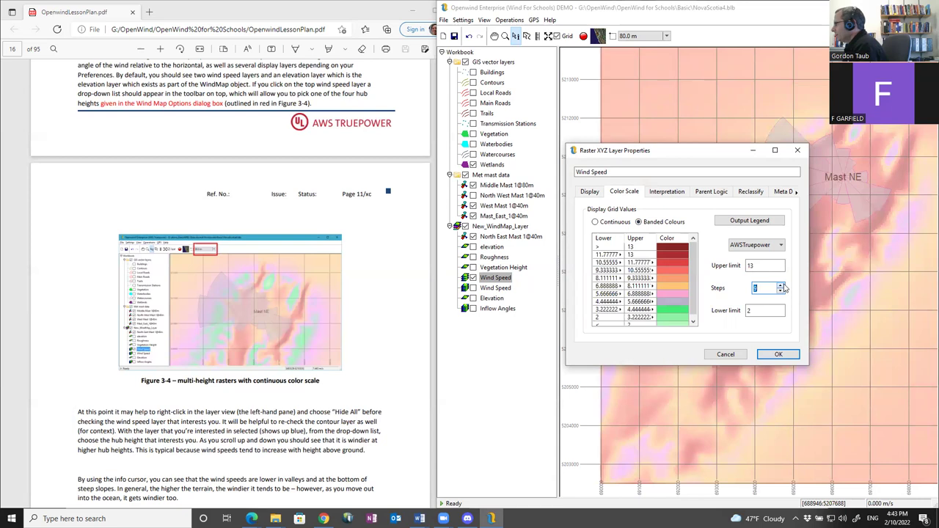
{"action": "left_click", "coordinate": [780, 294]}
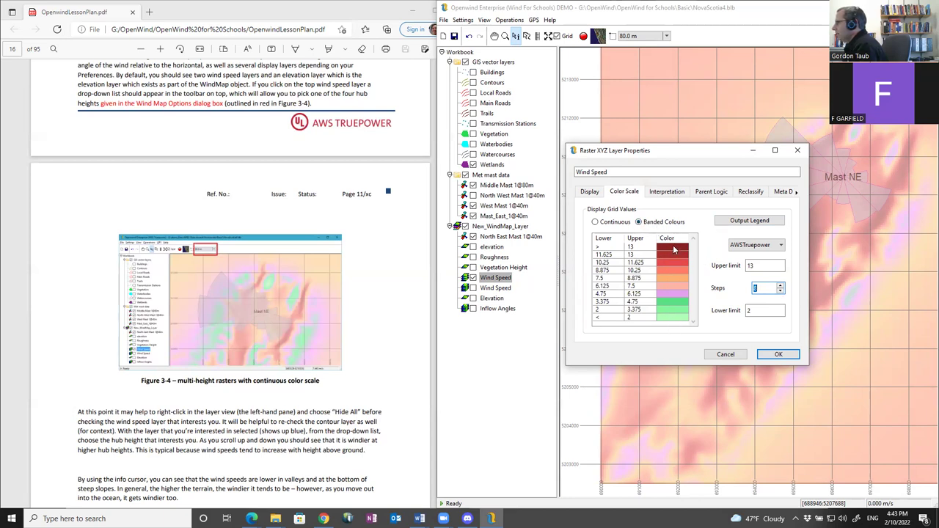
{"action": "left_click", "coordinate": [778, 246]}
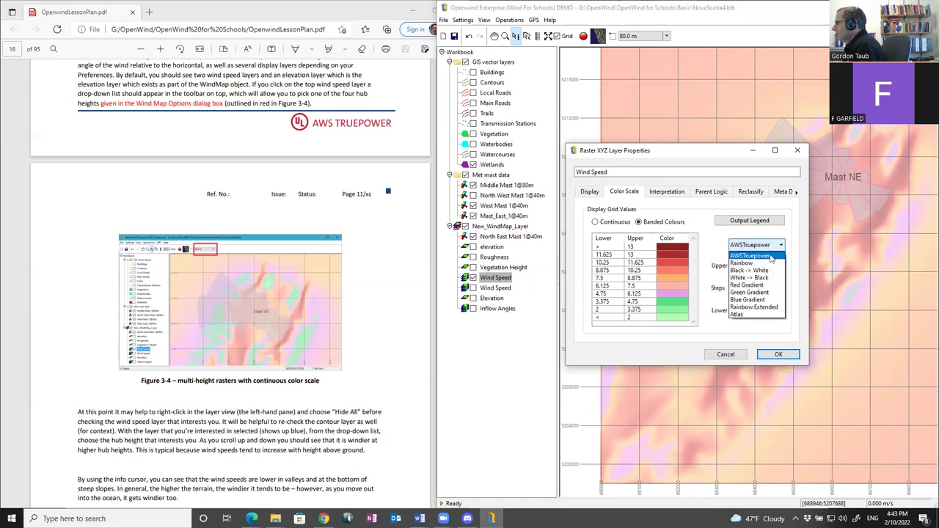
{"action": "left_click", "coordinate": [763, 264]}
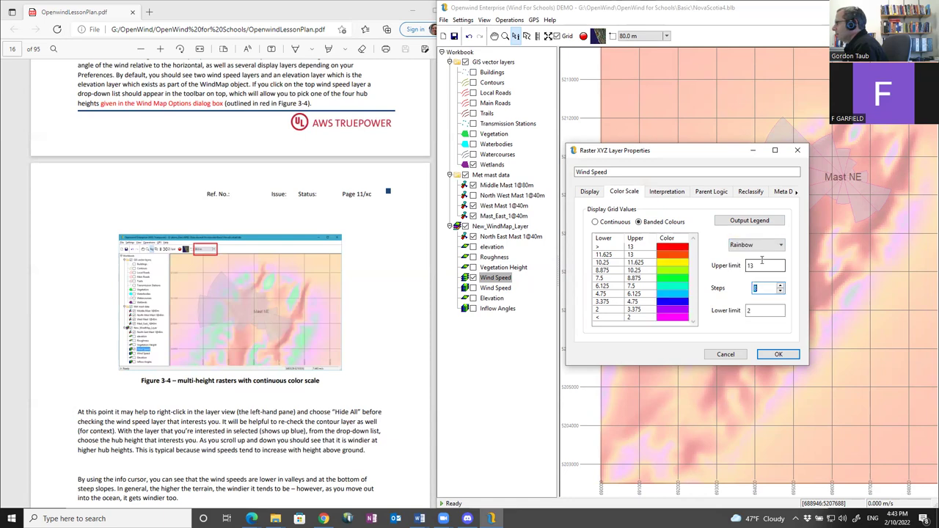
{"action": "left_click", "coordinate": [787, 354]}
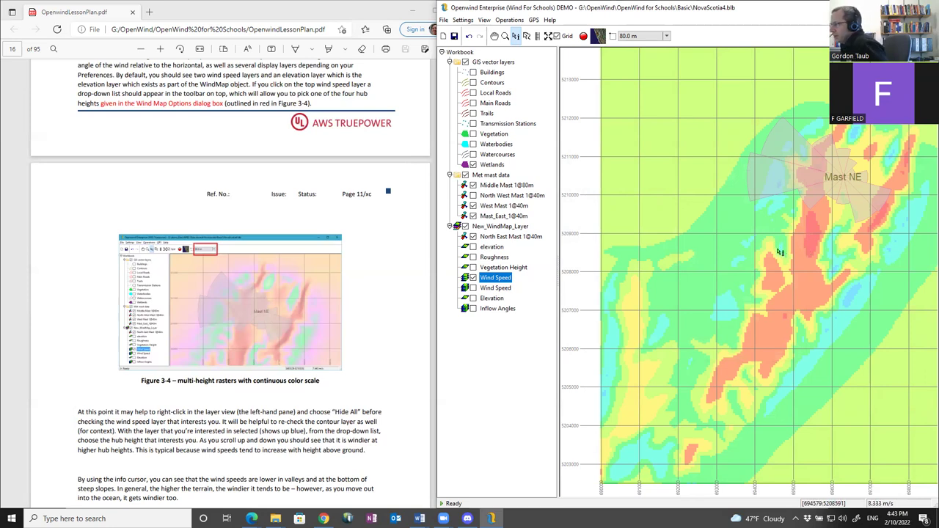
Step: Change the upper Wind Speed layer's color scale to Continuous with the Rainbow:Extended palette
{"action": "right_click", "coordinate": [501, 279]}
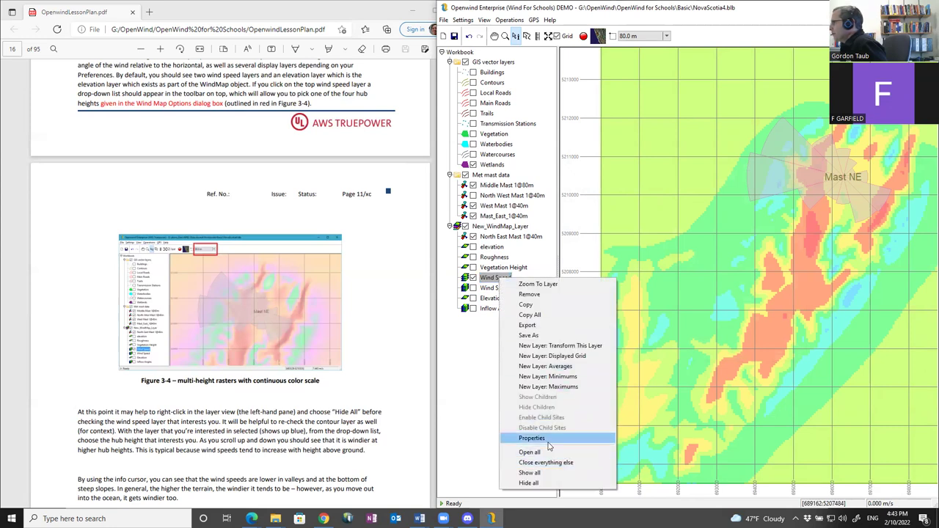
{"action": "left_click", "coordinate": [532, 439]}
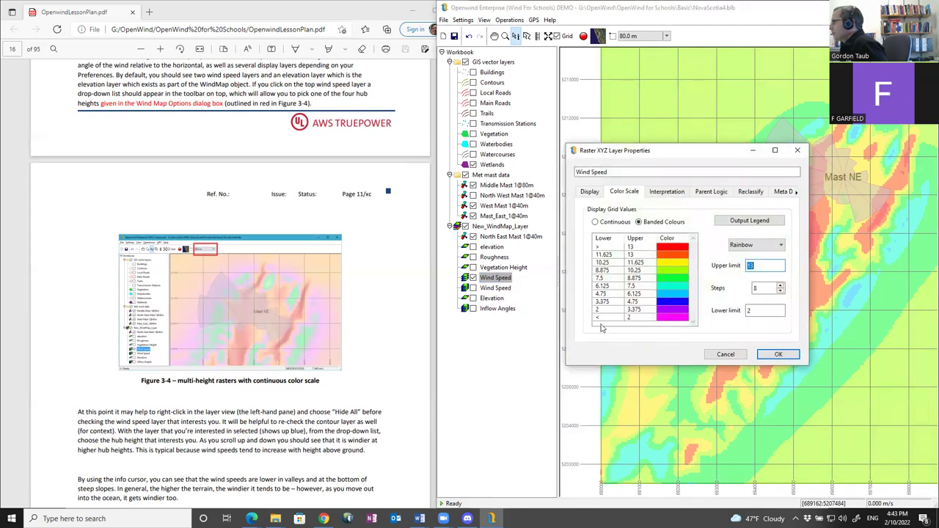
{"action": "left_click", "coordinate": [594, 221]}
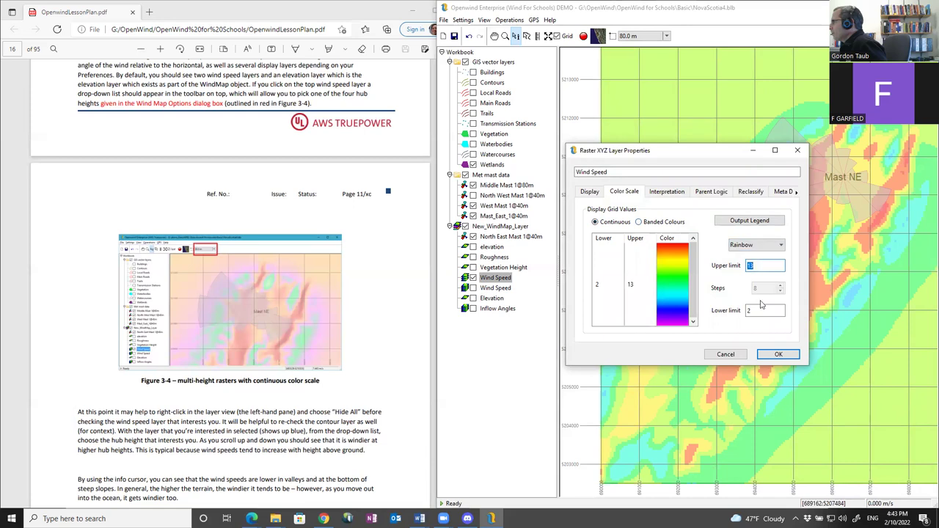
{"action": "left_click", "coordinate": [780, 246]}
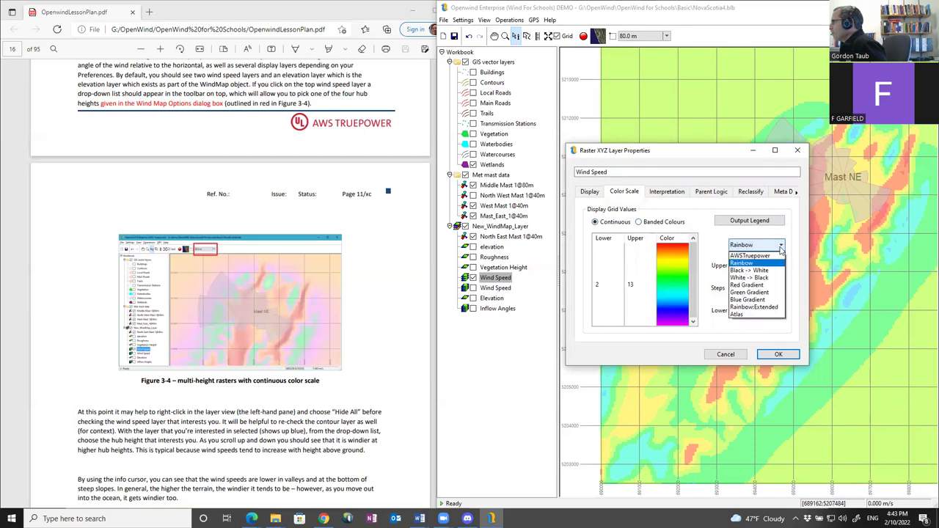
{"action": "left_click", "coordinate": [763, 309]}
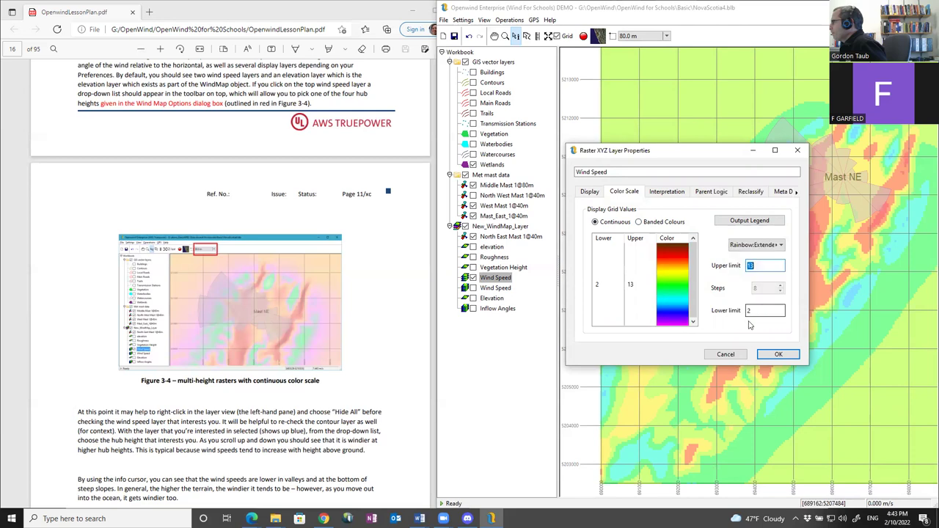
{"action": "left_click", "coordinate": [783, 354]}
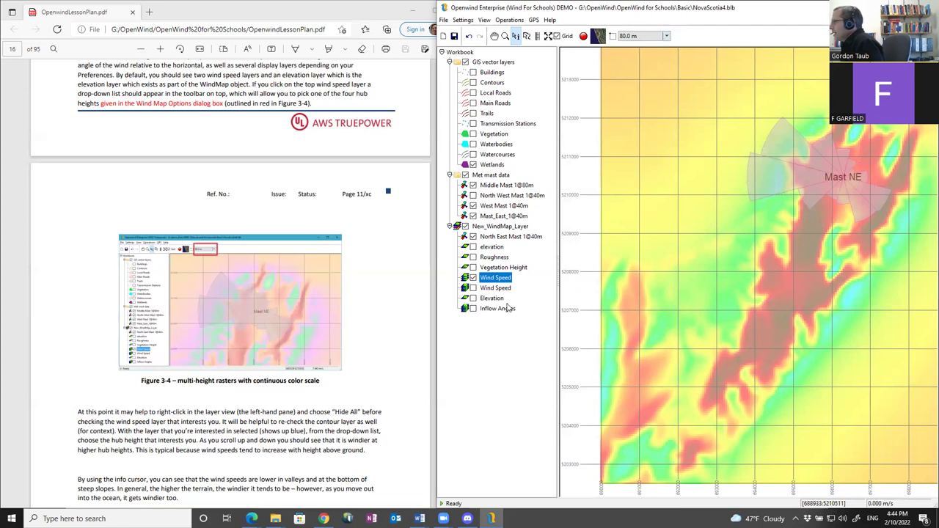
Step: Hide the upper Wind Speed layer briefly and display it again
{"action": "left_click", "coordinate": [472, 278]}
{"action": "left_click", "coordinate": [473, 279]}
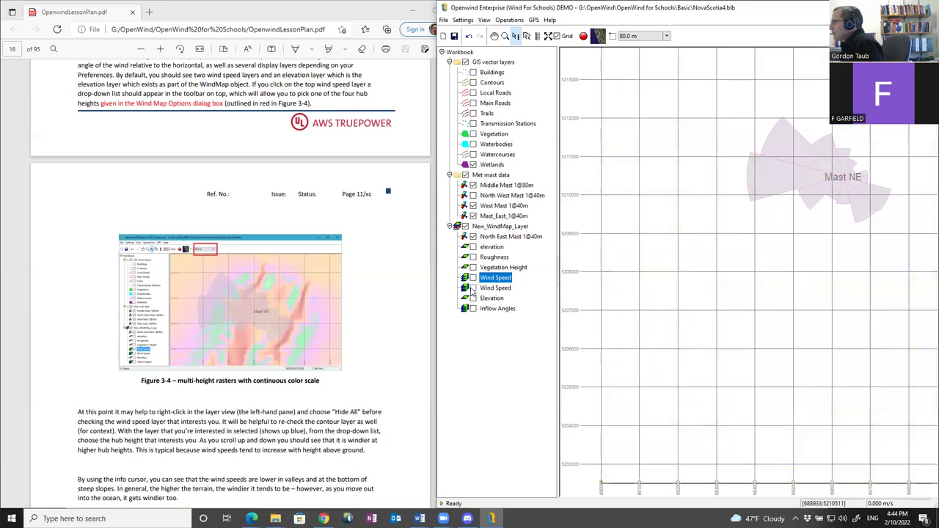
{"action": "left_click", "coordinate": [472, 278]}
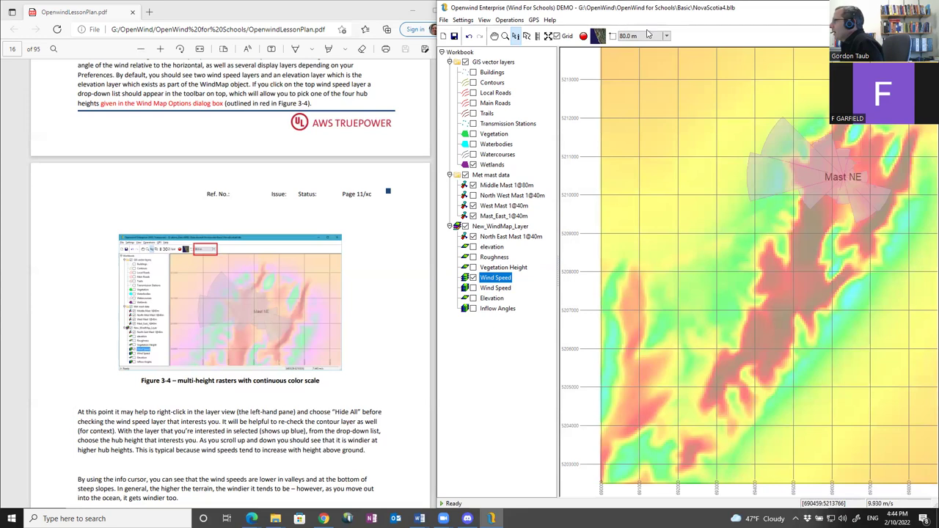
Step: Compare selecting Vegetation Height with reselecting the upper Wind Speed layer, and view its wind speeds at 80 m
{"action": "left_click", "coordinate": [501, 269]}
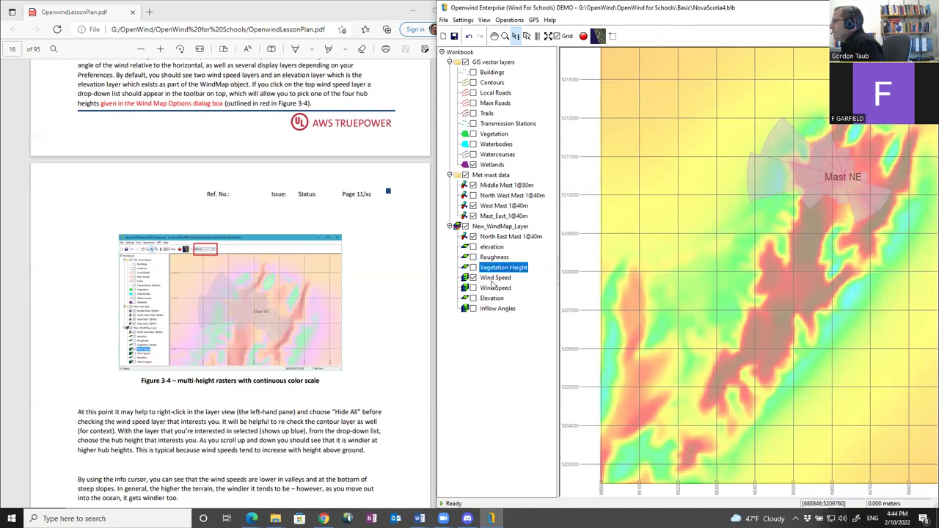
{"action": "left_click", "coordinate": [494, 279]}
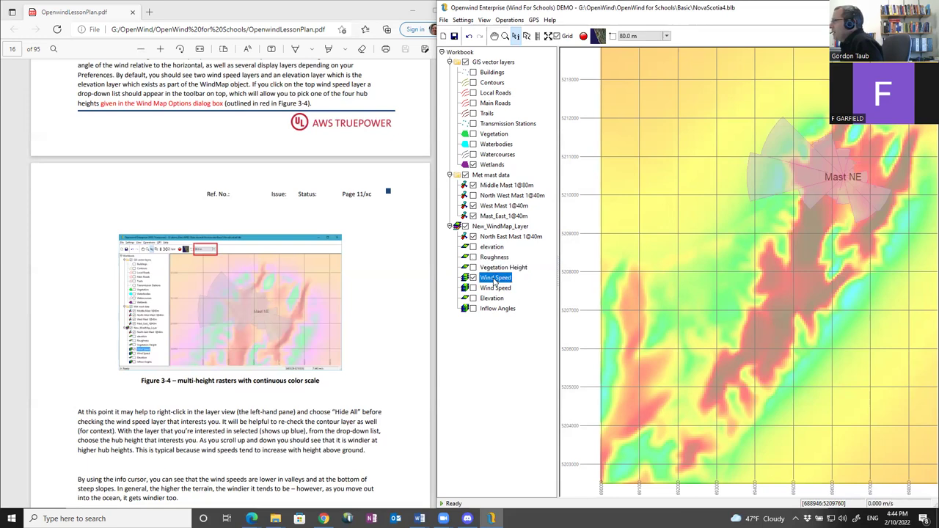
{"action": "left_click", "coordinate": [665, 36]}
{"action": "left_click", "coordinate": [649, 59]}
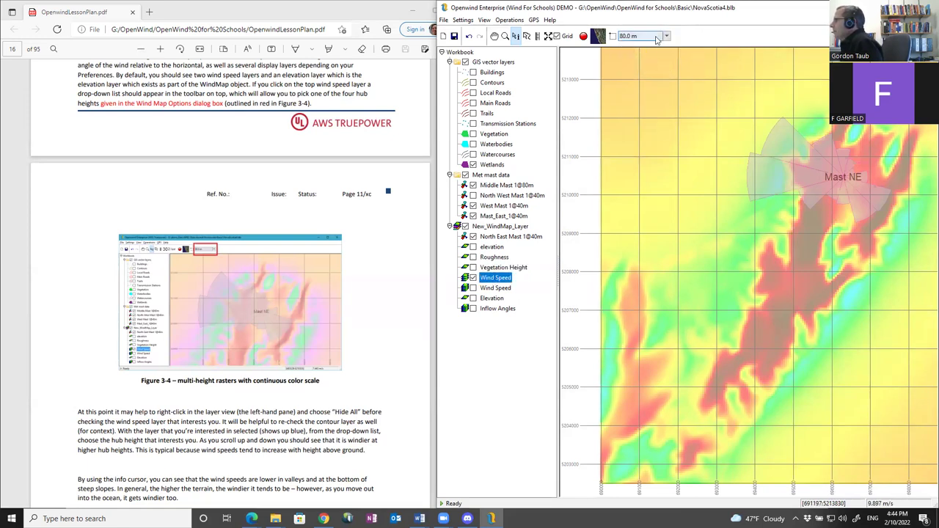
Step: View the upper Wind Speed layer at the 40 m height and at 30 m
{"action": "left_click", "coordinate": [668, 36]}
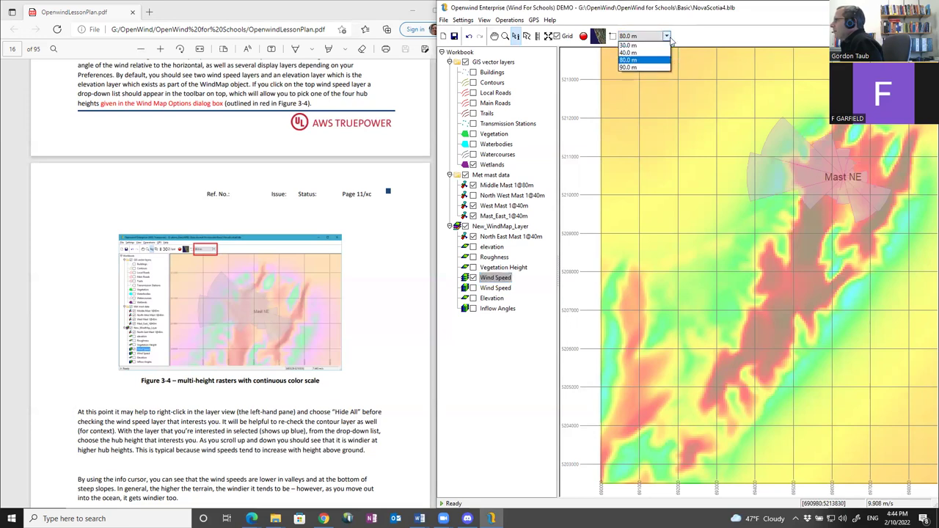
{"action": "left_click", "coordinate": [646, 54]}
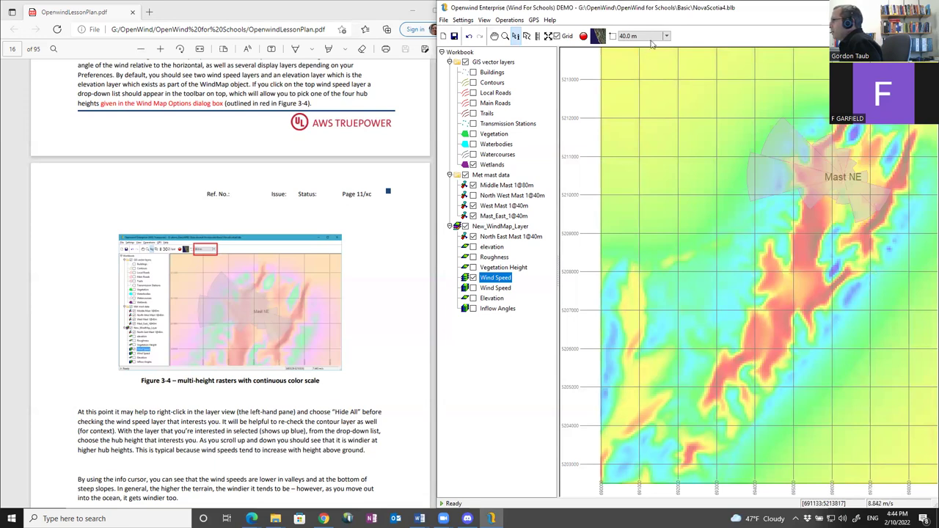
{"action": "left_click", "coordinate": [667, 37]}
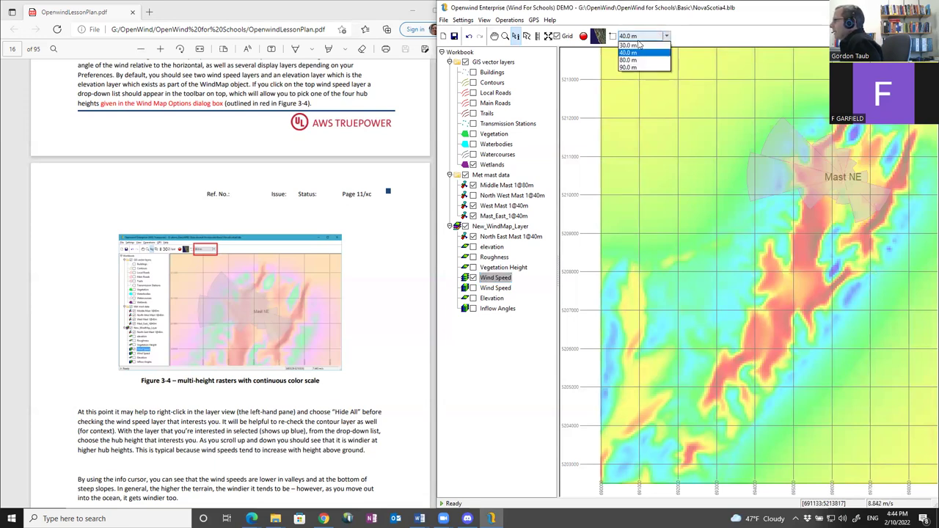
{"action": "left_click", "coordinate": [638, 46]}
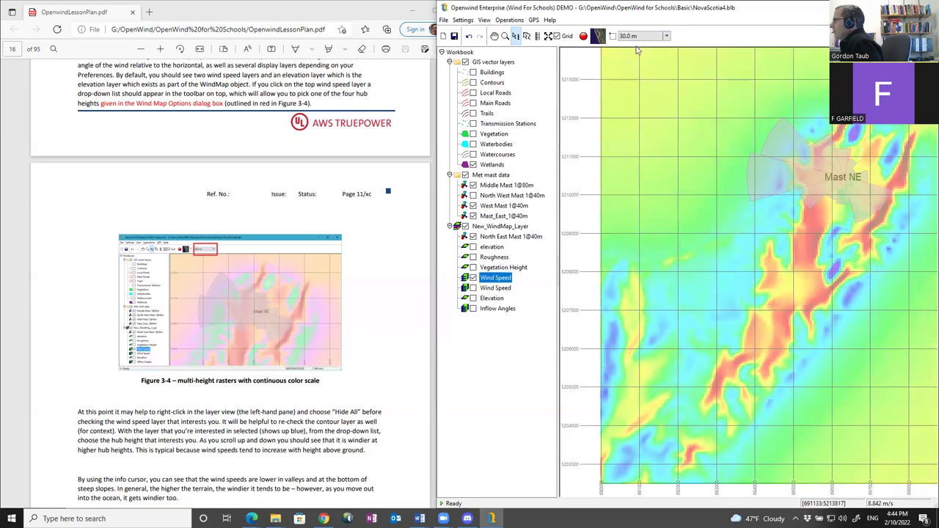
Step: Hide the upper Wind Speed layer and display the lower, directional Wind Speed layer instead
{"action": "left_click", "coordinate": [487, 289]}
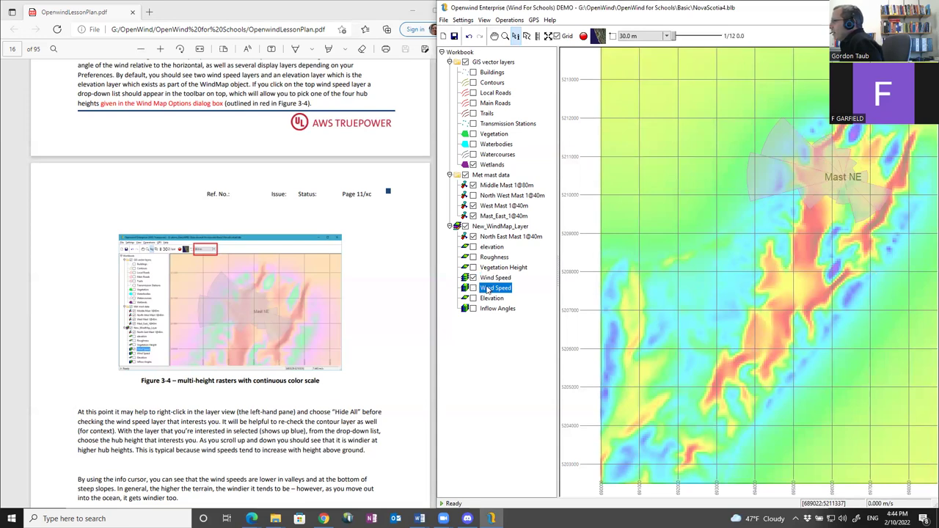
{"action": "left_click", "coordinate": [473, 279]}
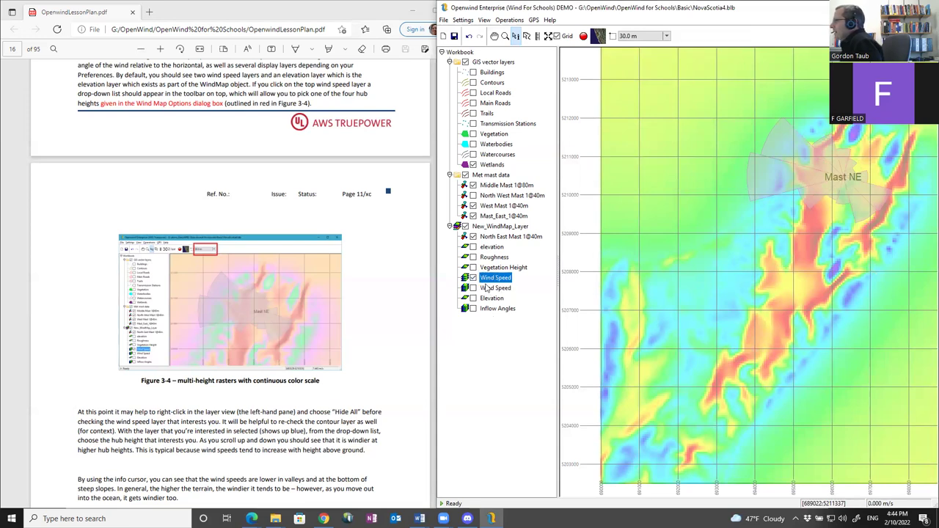
{"action": "left_click", "coordinate": [486, 289]}
{"action": "left_click", "coordinate": [474, 288]}
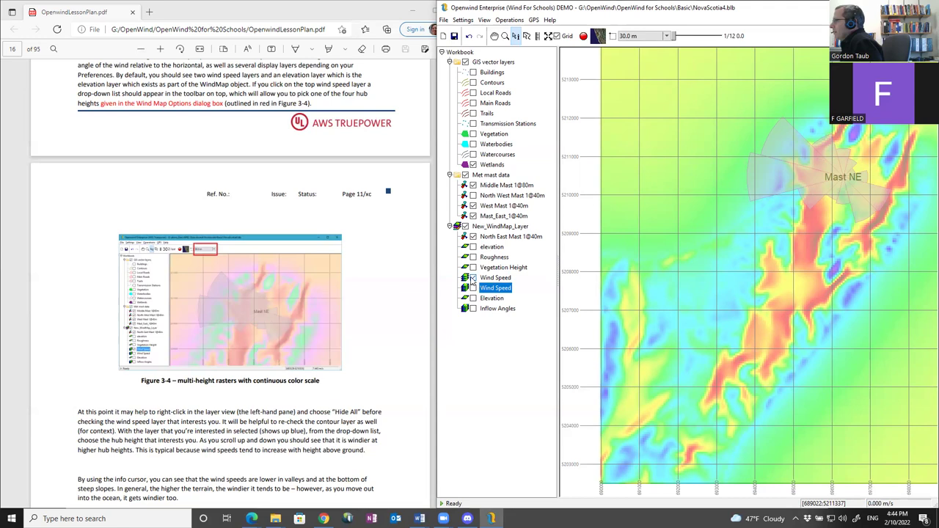
{"action": "left_click", "coordinate": [475, 288]}
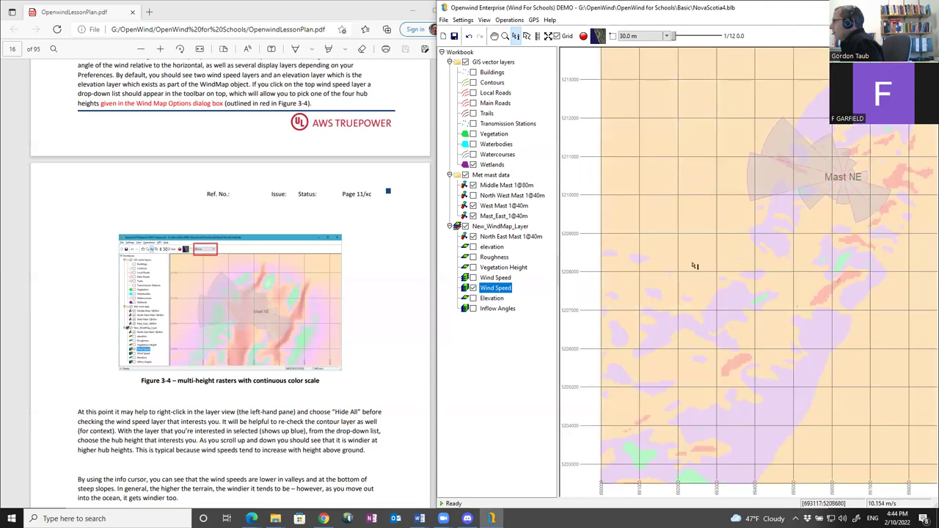
Step: Set the lower Wind Speed layer's banded color scale to the Rainbow:Extended palette with 8 steps
{"action": "right_click", "coordinate": [496, 290]}
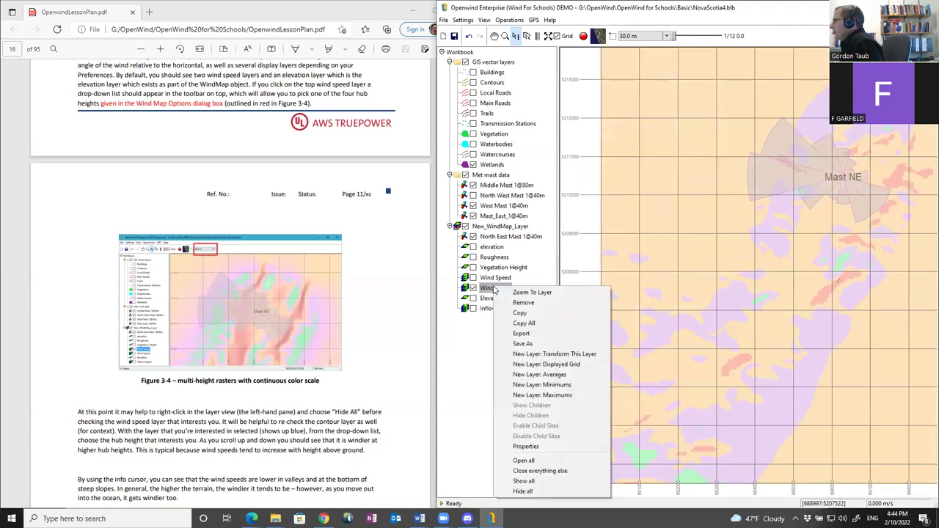
{"action": "left_click", "coordinate": [542, 447]}
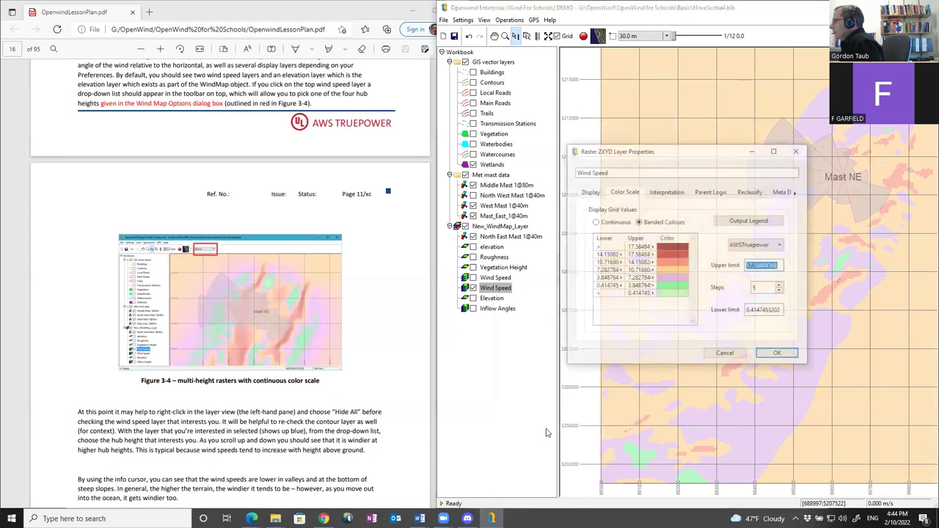
{"action": "left_click", "coordinate": [769, 247]}
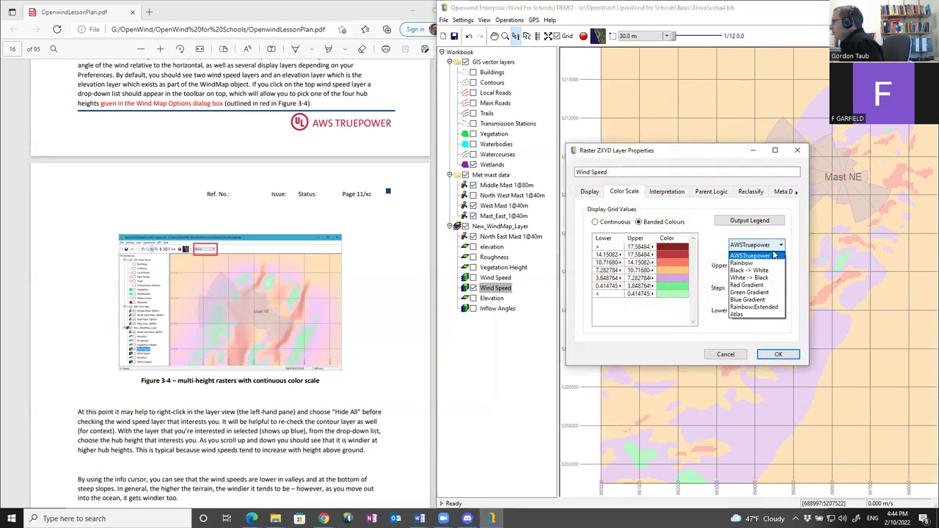
{"action": "left_click", "coordinate": [756, 309]}
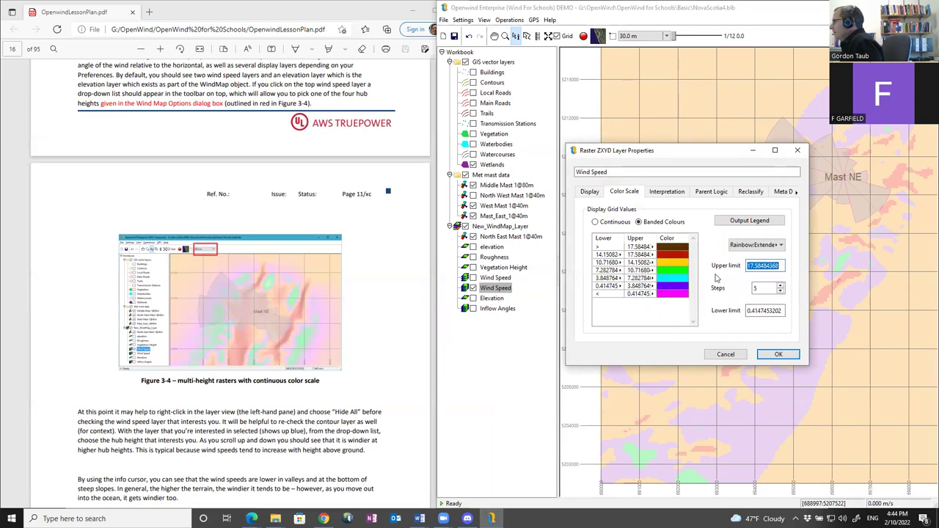
{"action": "left_click", "coordinate": [782, 285]}
{"action": "left_click", "coordinate": [781, 285]}
{"action": "left_click", "coordinate": [782, 285]}
Step: Set the color scale's lower limit to 0 and upper limit to 18, and apply it to the layer
{"action": "left_click", "coordinate": [759, 312]}
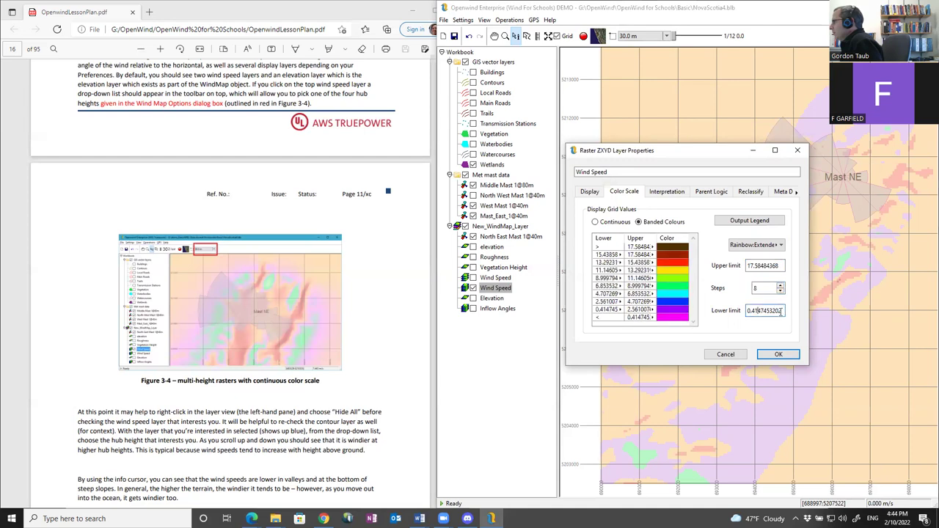
{"action": "double_click", "coordinate": [766, 312]}
{"action": "type", "text": "0"}
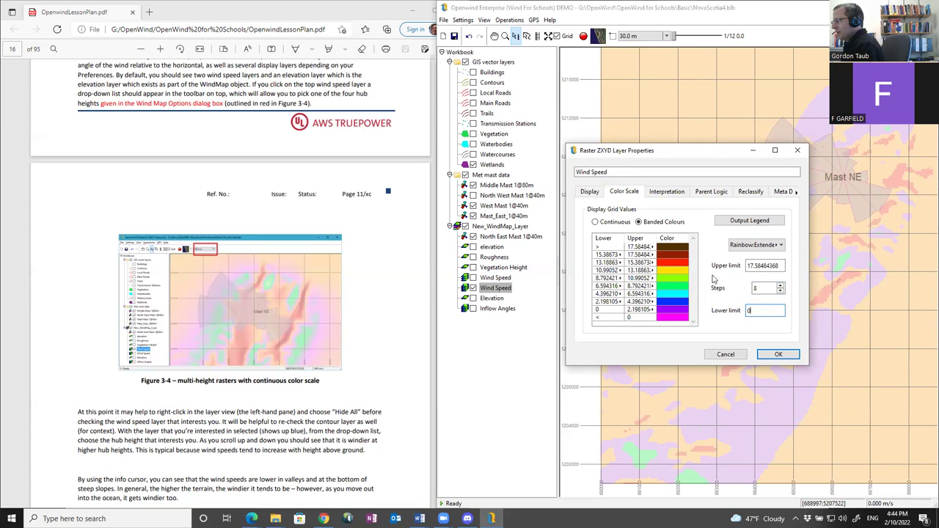
{"action": "key", "text": "Tab"}
{"action": "left_click", "coordinate": [781, 269]}
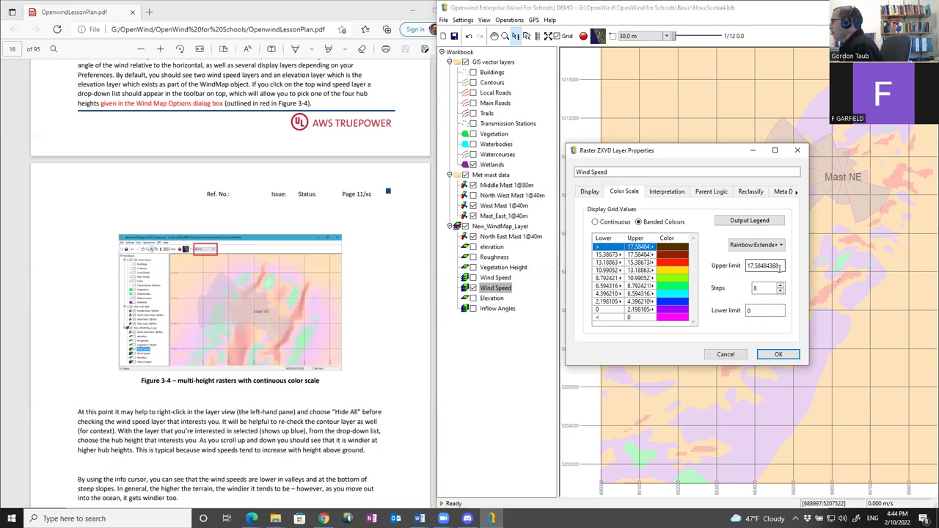
{"action": "double_click", "coordinate": [782, 266]}
{"action": "type", "text": "18"}
{"action": "key", "text": "Tab"}
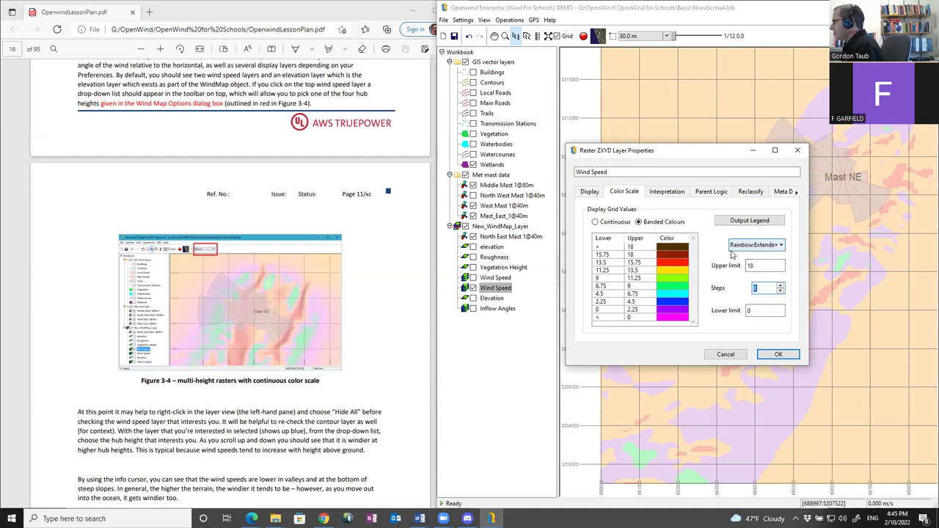
{"action": "left_click", "coordinate": [779, 356]}
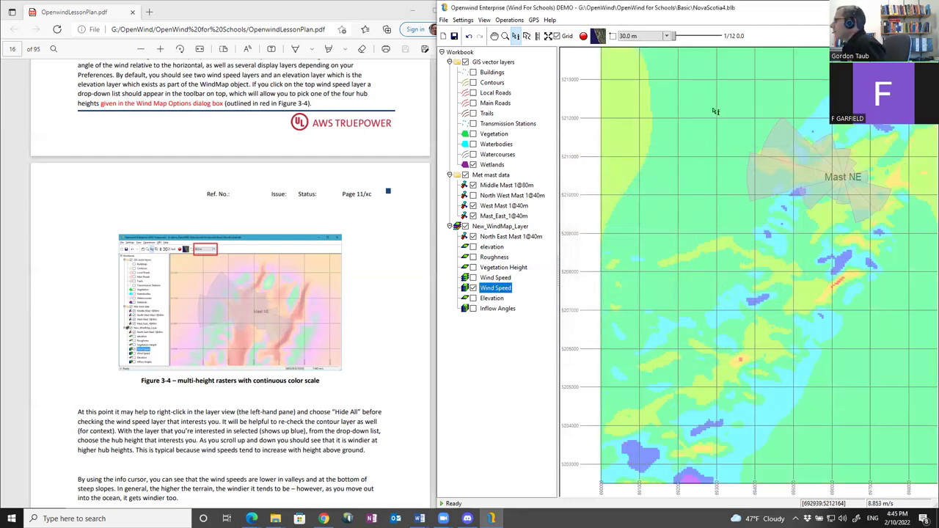
Step: View the lower Wind Speed layer at 90 m and sweep its wind direction through to sector 12 (330 degrees)
{"action": "left_click", "coordinate": [668, 36]}
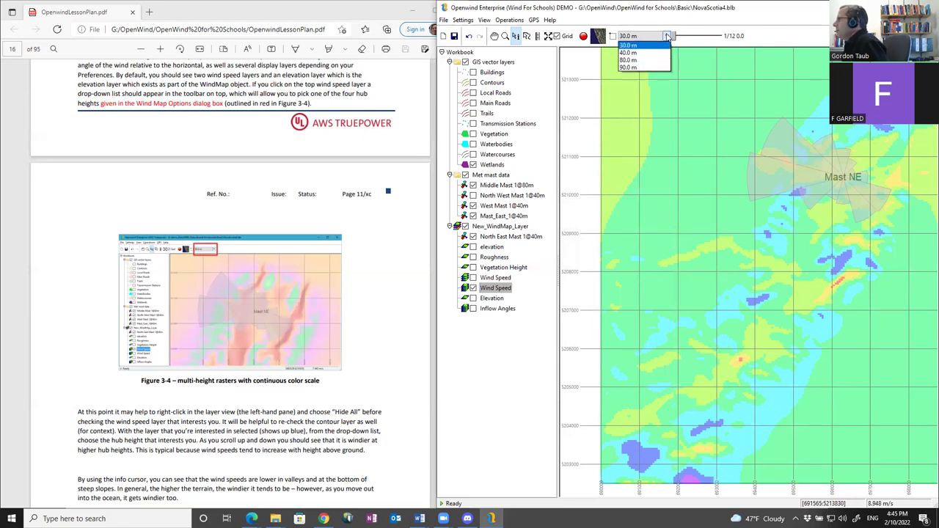
{"action": "left_click", "coordinate": [630, 66]}
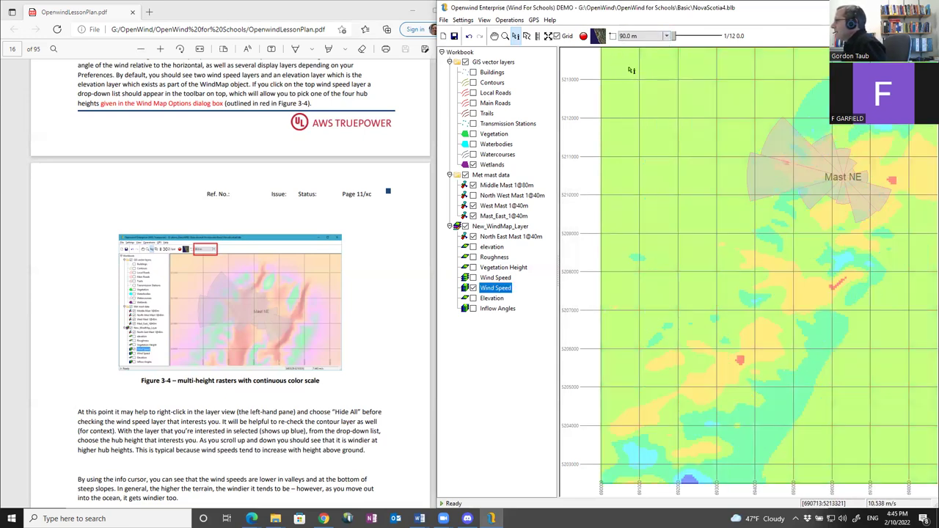
{"action": "left_click", "coordinate": [677, 39]}
{"action": "left_click_drag", "start_coordinate": [679, 40], "coordinate": [723, 45]}
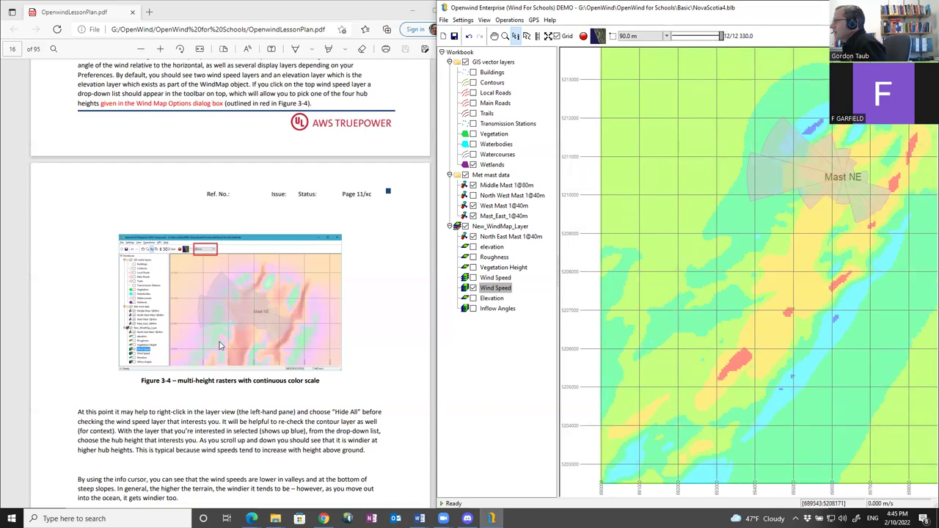
Step: Consult the lesson's wind sector table, and view the layer for wind direction sector 1 and sector 5 (120 degrees)
{"action": "scroll", "coordinate": [220, 346], "scroll_direction": "down", "scroll_amount": 6}
{"action": "scroll", "coordinate": [218, 346], "scroll_direction": "down", "scroll_amount": 18}
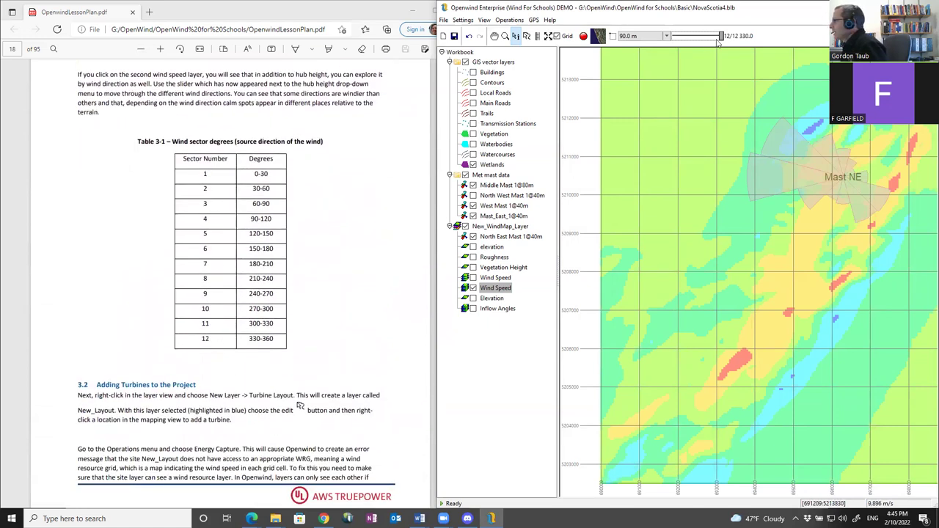
{"action": "left_click_drag", "start_coordinate": [721, 36], "coordinate": [673, 36]}
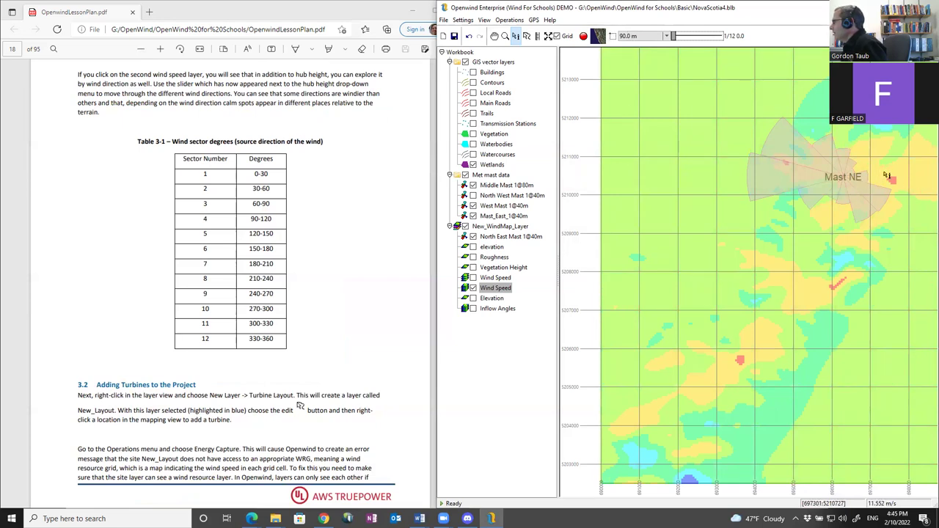
{"action": "left_click_drag", "start_coordinate": [675, 38], "coordinate": [697, 42]}
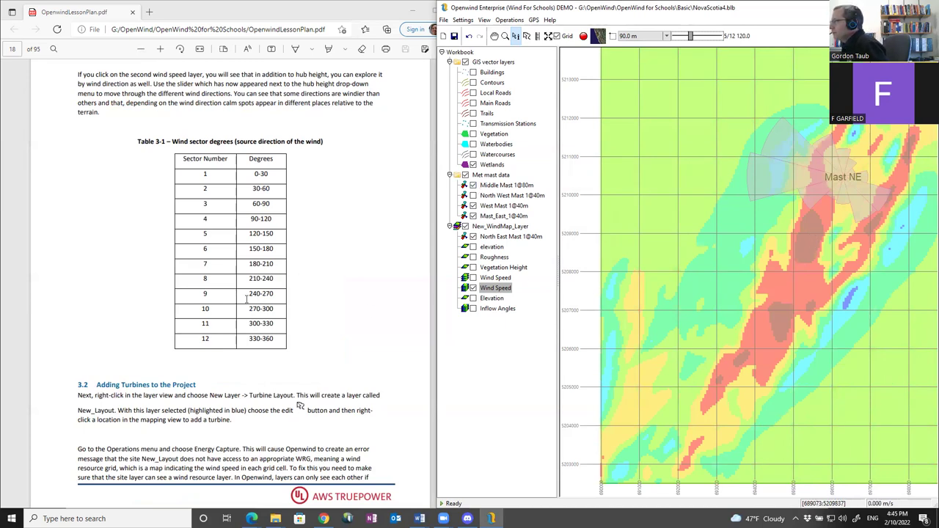
Step: Display the elevation, Roughness and Vegetation Height layers under New_WindMap_Layer
{"action": "scroll", "coordinate": [215, 335], "scroll_direction": "down", "scroll_amount": 3}
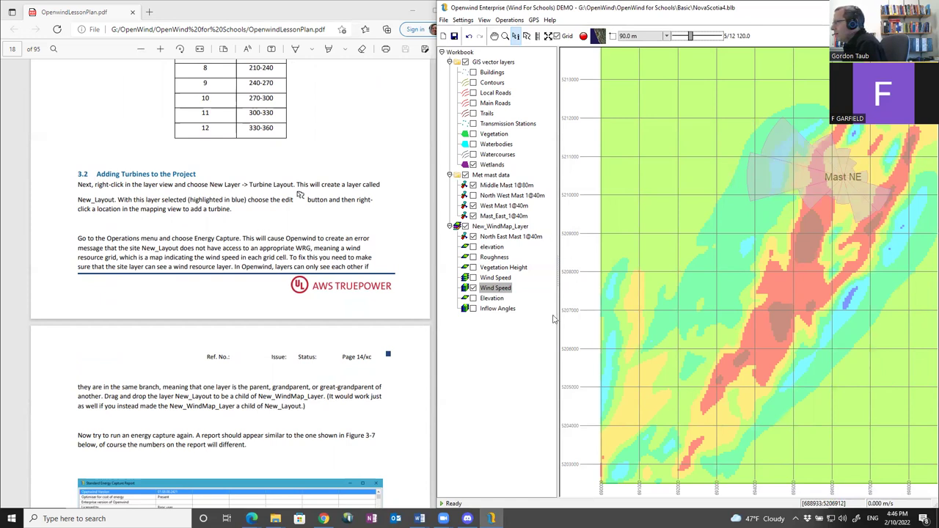
{"action": "left_click", "coordinate": [473, 247]}
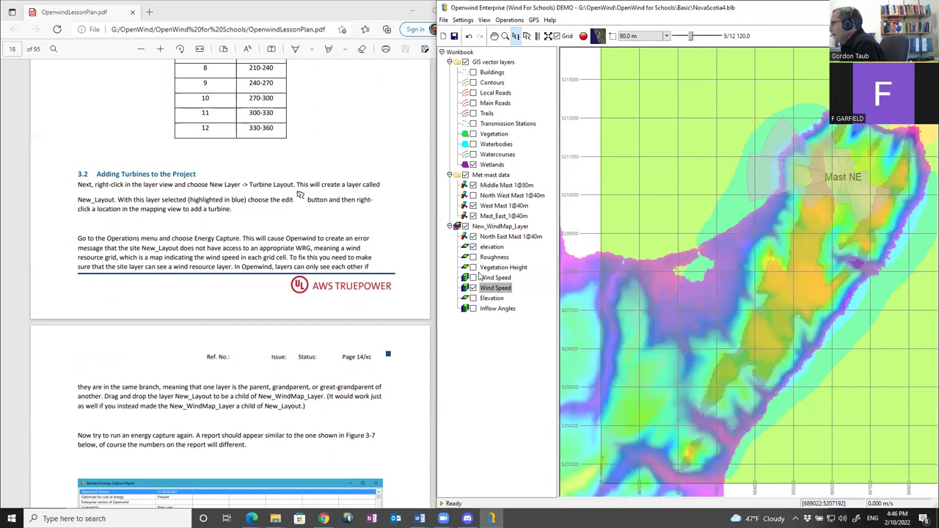
{"action": "left_click", "coordinate": [473, 258]}
{"action": "left_click", "coordinate": [473, 268]}
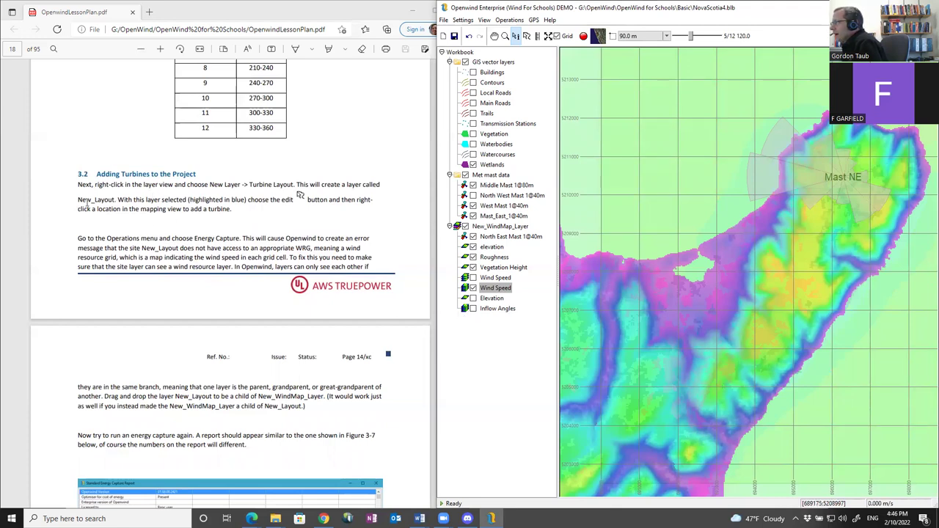
Step: Create a new Turbine Layout layer in the workbook, following lesson section 3.2
{"action": "scroll", "coordinate": [88, 203], "scroll_direction": "down", "scroll_amount": 2}
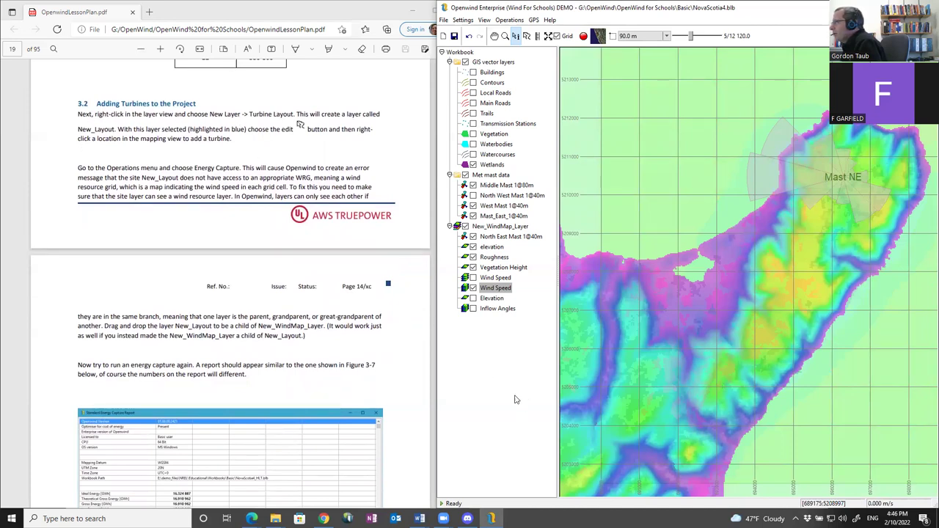
{"action": "right_click", "coordinate": [477, 377]}
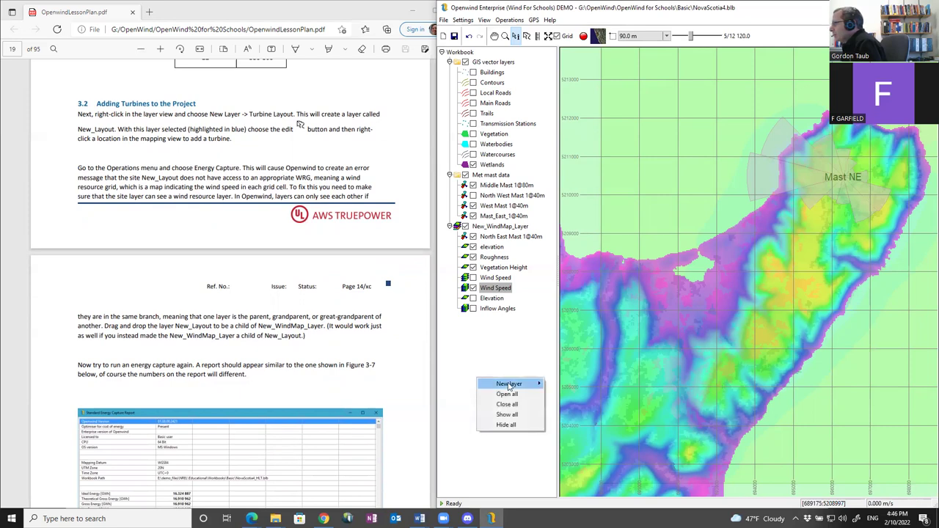
{"action": "mouse_move", "coordinate": [509, 383]}
{"action": "left_click", "coordinate": [572, 397]}
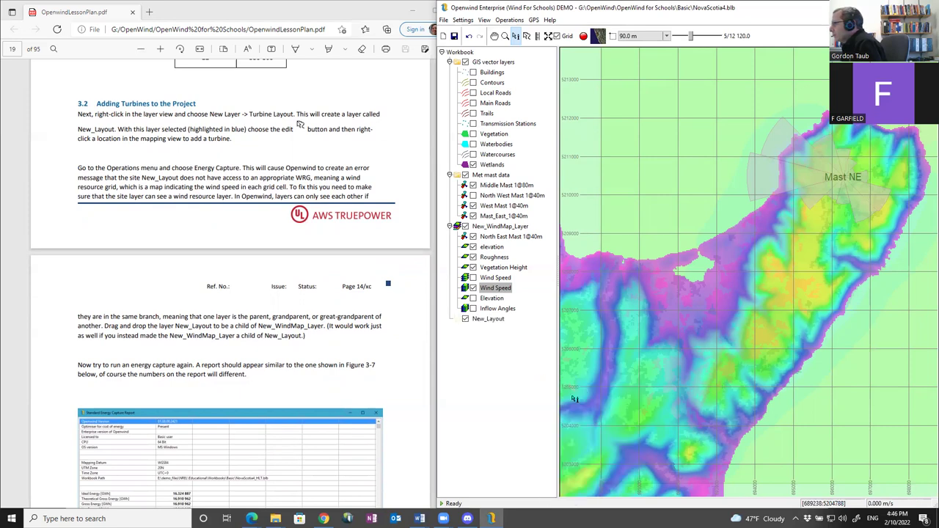
Step: Select the new turbine layout layer and add one turbine on the high ridge southwest of Mast NE
{"action": "left_click", "coordinate": [475, 319]}
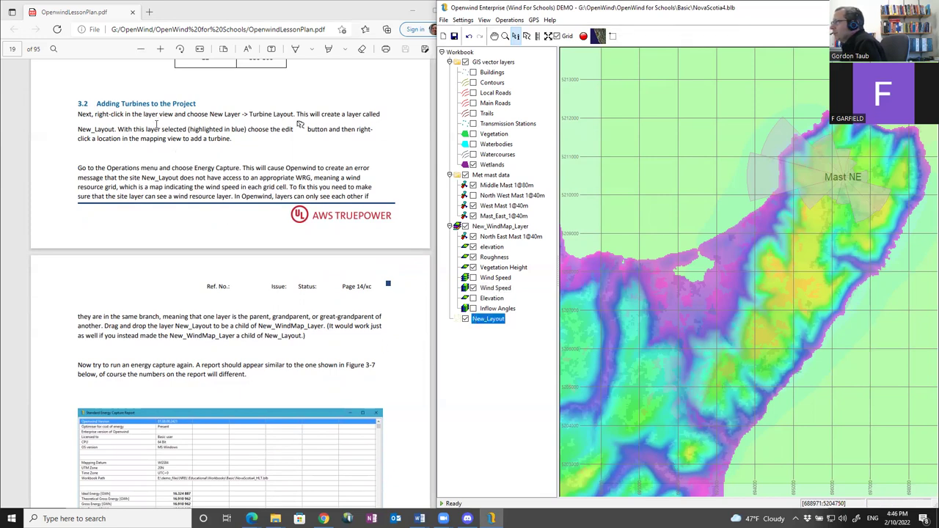
{"action": "left_click", "coordinate": [528, 36]}
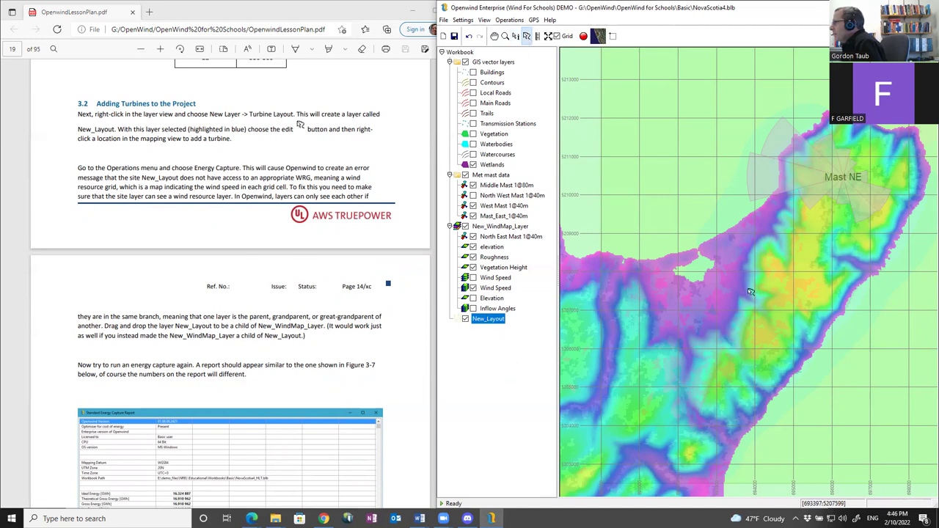
{"action": "right_click", "coordinate": [804, 251]}
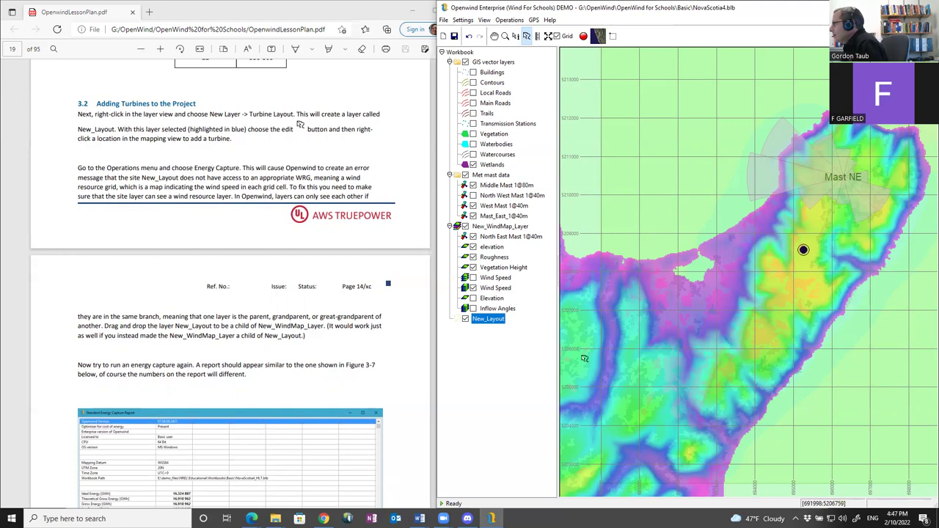
Step: Try Generic 5kW as the default turbine type in the New_Layout properties and restore Alstom ECO 100 3.0 Class 1A
{"action": "right_click", "coordinate": [487, 322]}
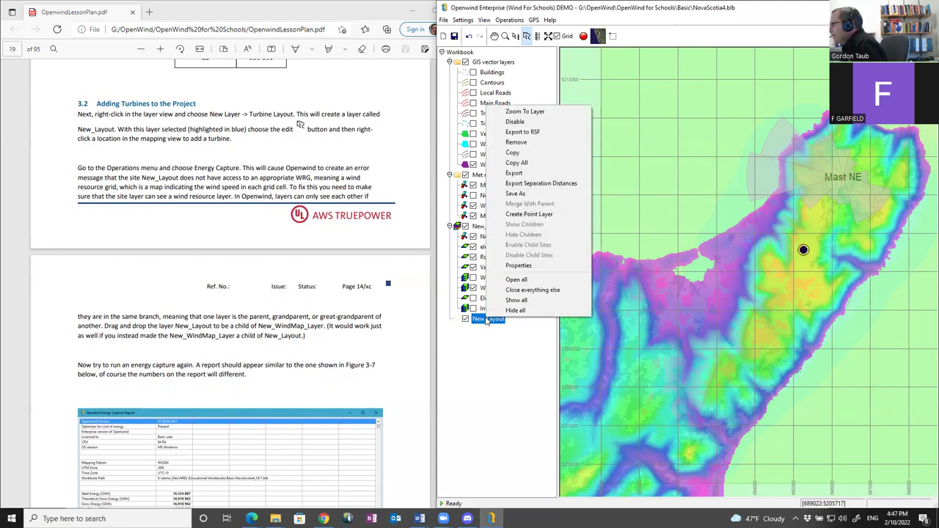
{"action": "left_click", "coordinate": [530, 267]}
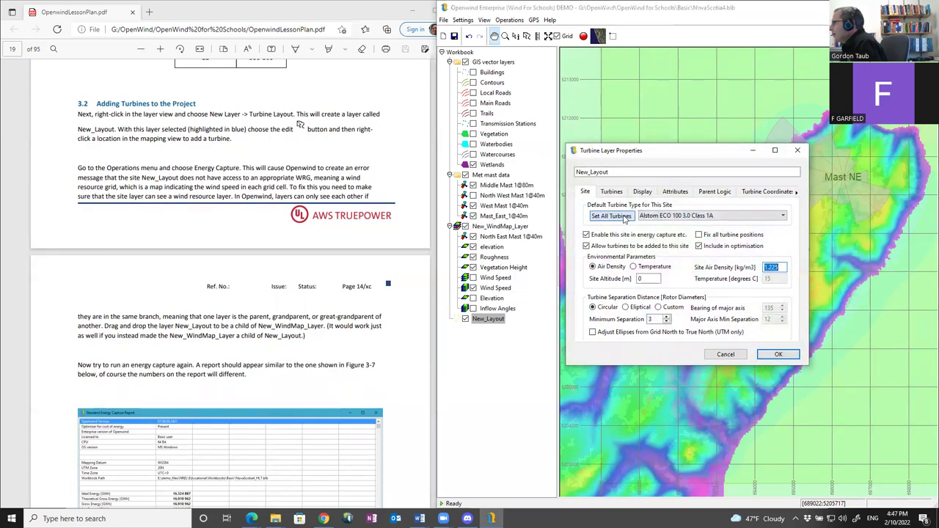
{"action": "left_click", "coordinate": [777, 221]}
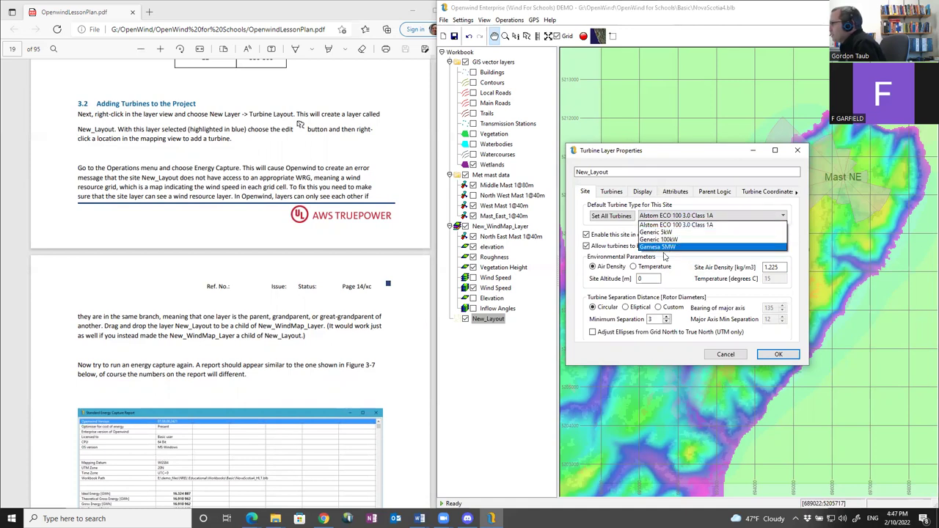
{"action": "left_click", "coordinate": [657, 232]}
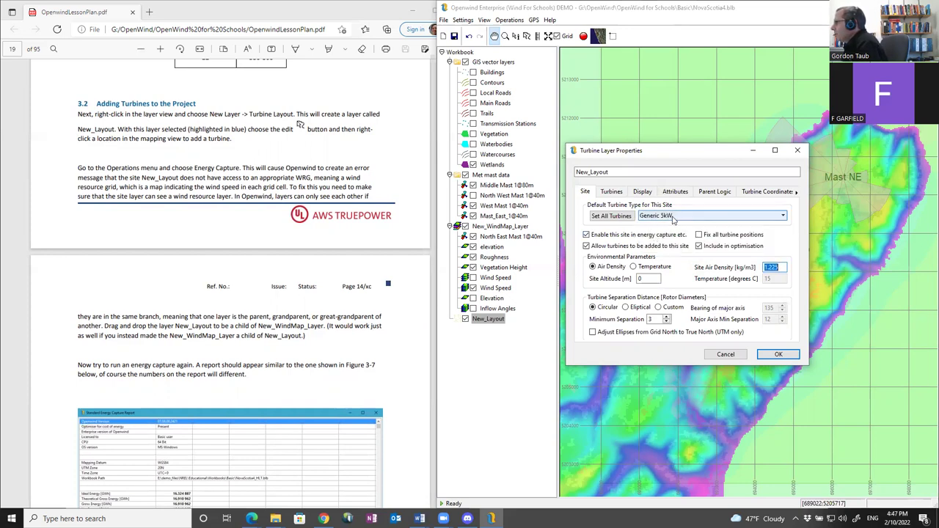
{"action": "left_click", "coordinate": [737, 216]}
{"action": "left_click", "coordinate": [693, 227]}
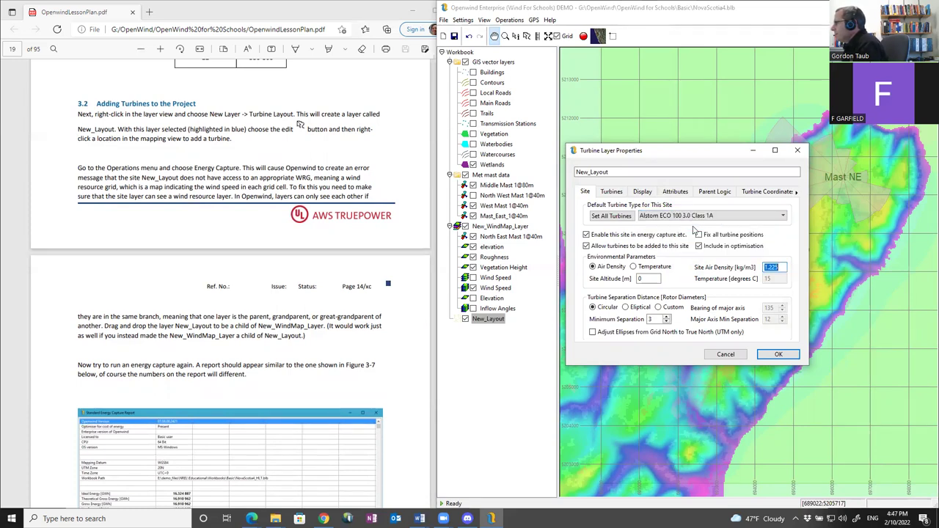
{"action": "left_click", "coordinate": [776, 356]}
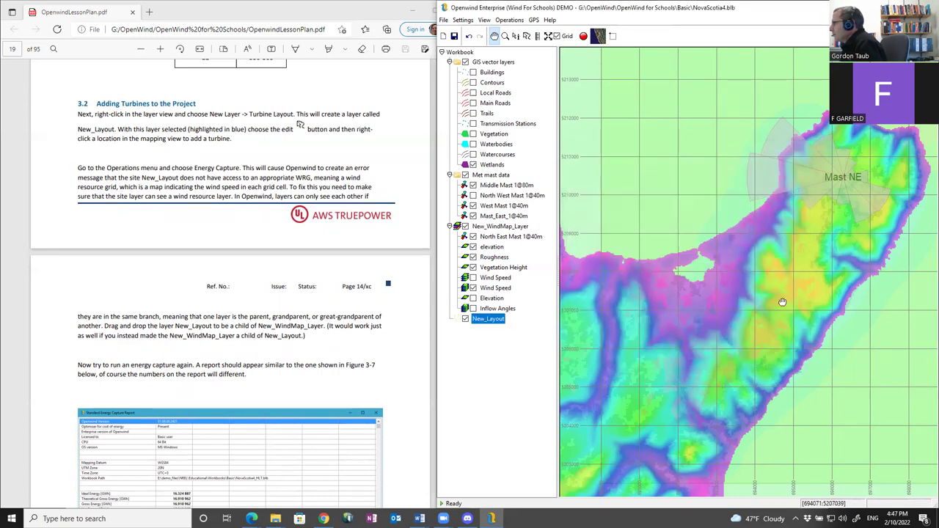
Step: Try to run Energy Capture for the turbine in New_Layout while the layer sits outside the wind map branch, following lesson section 3.2
{"action": "left_click", "coordinate": [526, 36]}
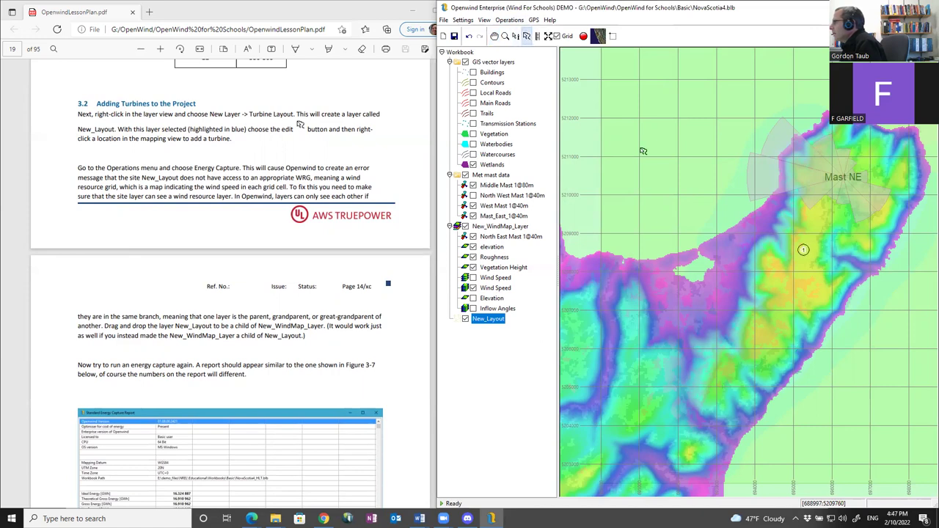
{"action": "right_click", "coordinate": [804, 250]}
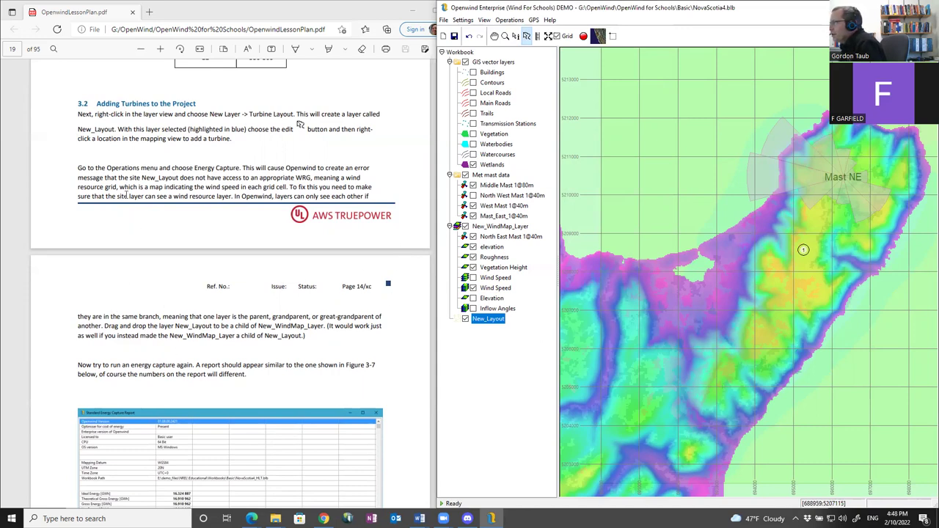
{"action": "left_click", "coordinate": [113, 177]}
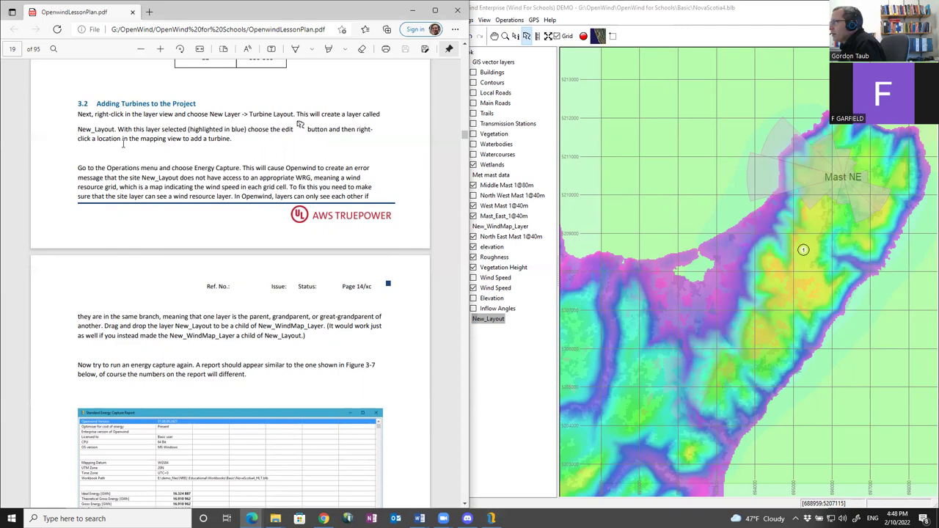
{"action": "right_click", "coordinate": [477, 325]}
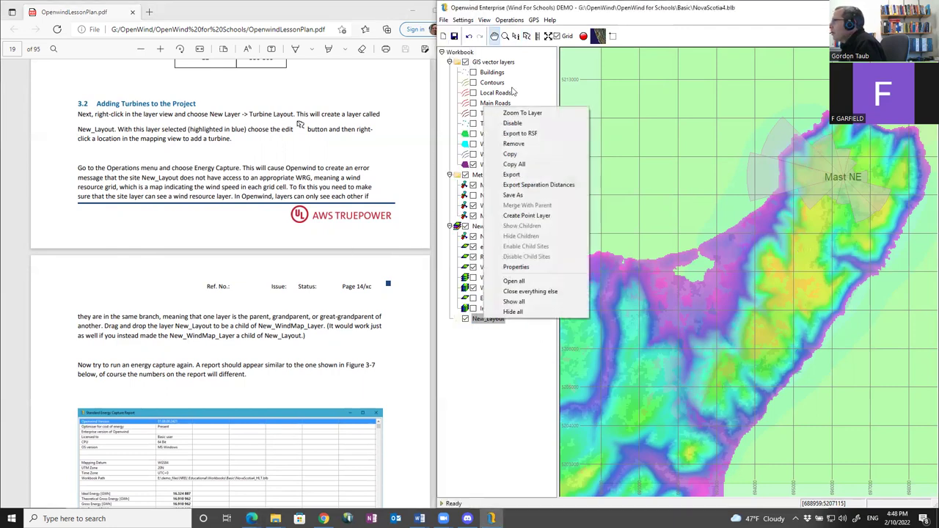
{"action": "left_click", "coordinate": [501, 19]}
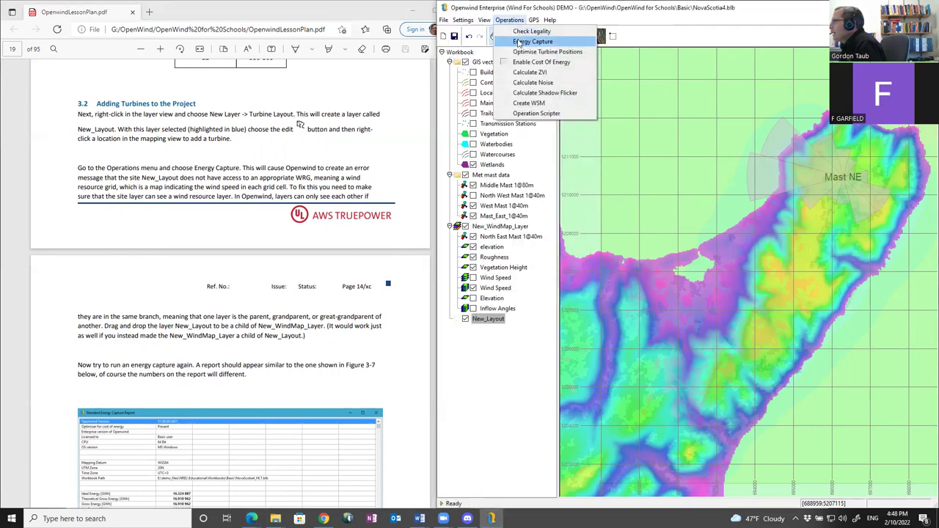
{"action": "left_click", "coordinate": [486, 323]}
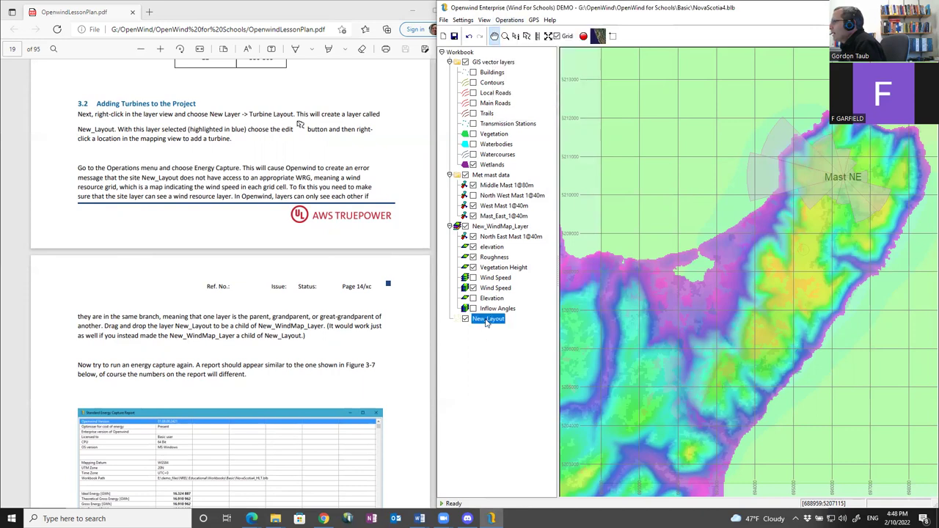
{"action": "left_click", "coordinate": [505, 22]}
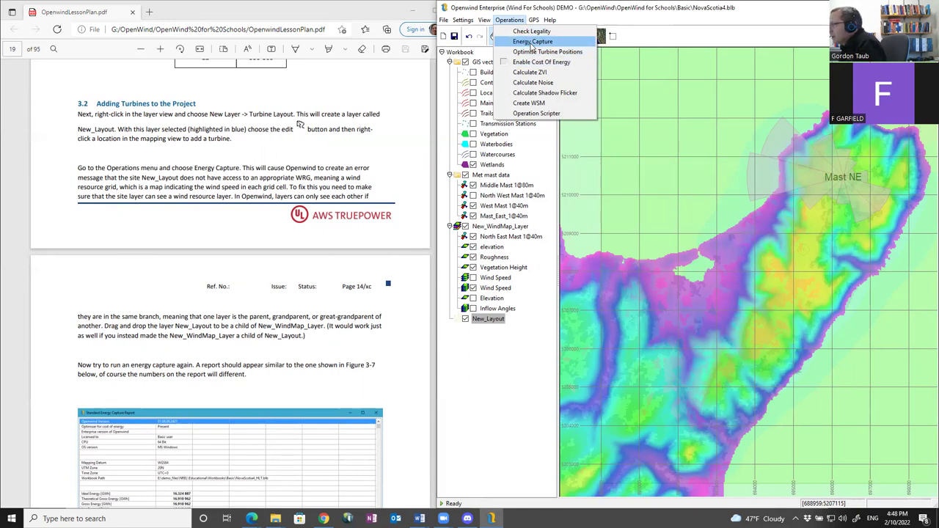
{"action": "left_click", "coordinate": [533, 43]}
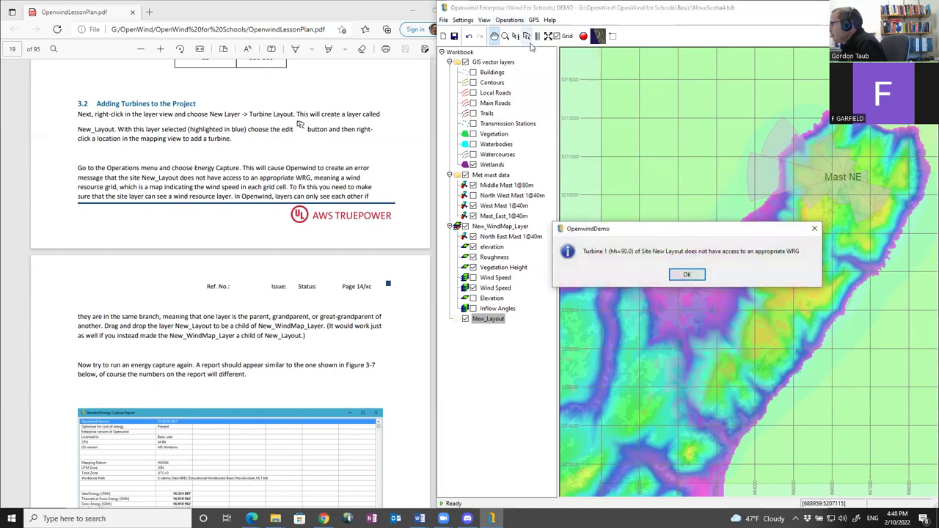
{"action": "left_click", "coordinate": [687, 275]}
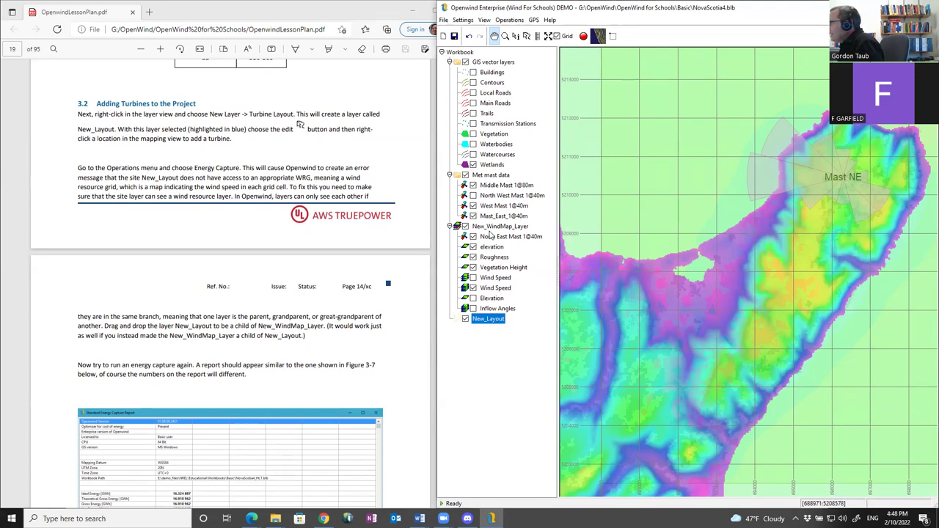
Step: Make New_Layout a child of New_WindMap_Layer and place it first in that branch, above North East Mast 1@40m
{"action": "left_click", "coordinate": [527, 36]}
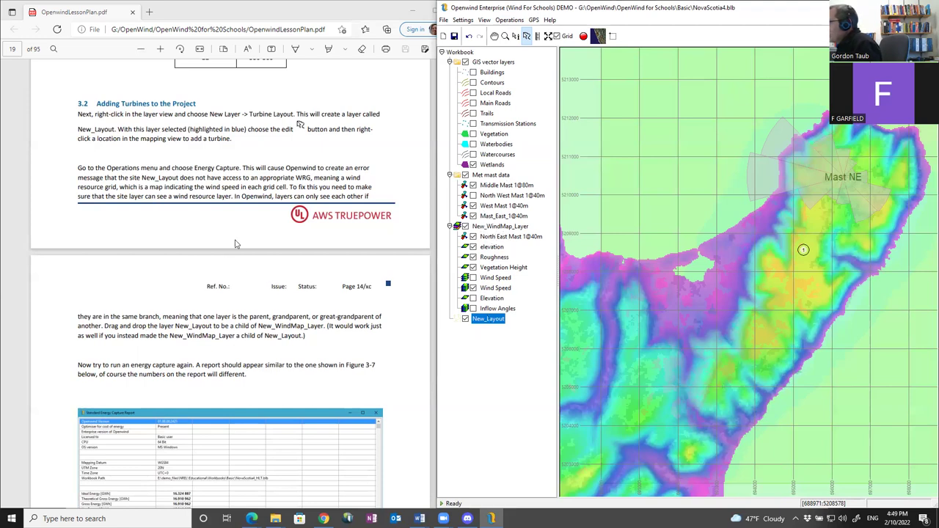
{"action": "left_click_drag", "start_coordinate": [489, 323], "coordinate": [504, 230]}
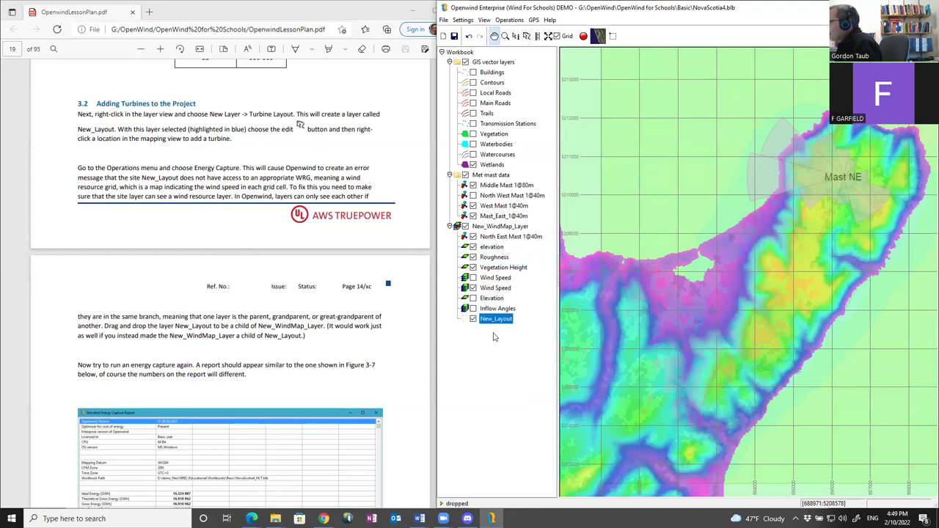
{"action": "left_click_drag", "start_coordinate": [497, 323], "coordinate": [507, 238]}
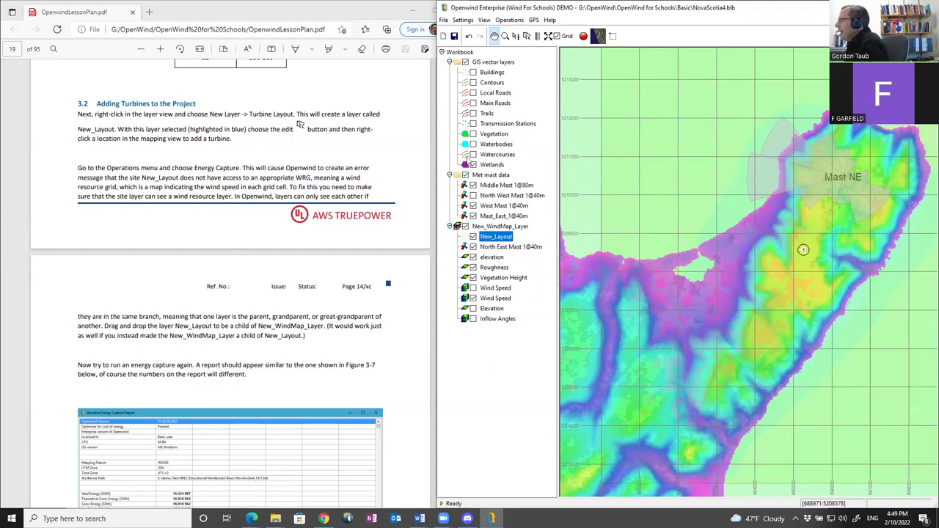
Step: Run Energy Capture for the New_Layout turbine, read through the energy and wake model rows of the report, and close it
{"action": "left_click", "coordinate": [509, 20]}
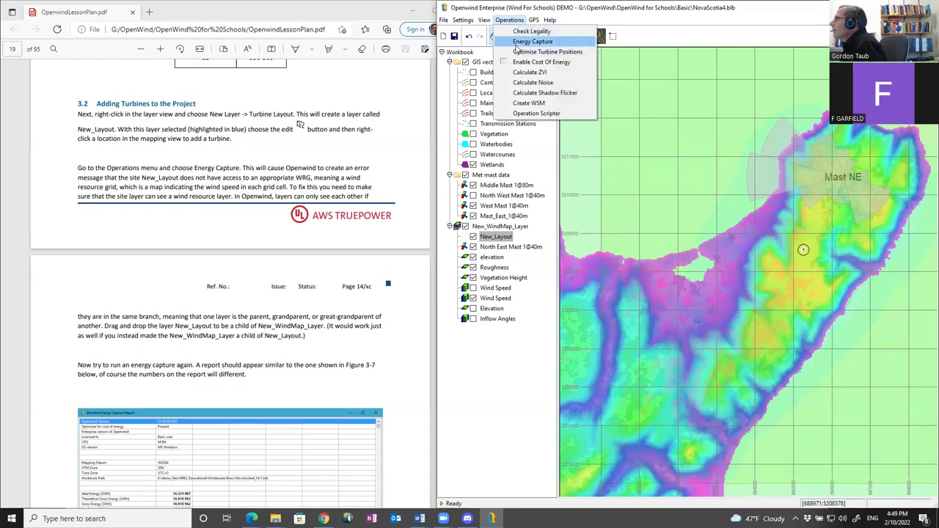
{"action": "left_click", "coordinate": [518, 42]}
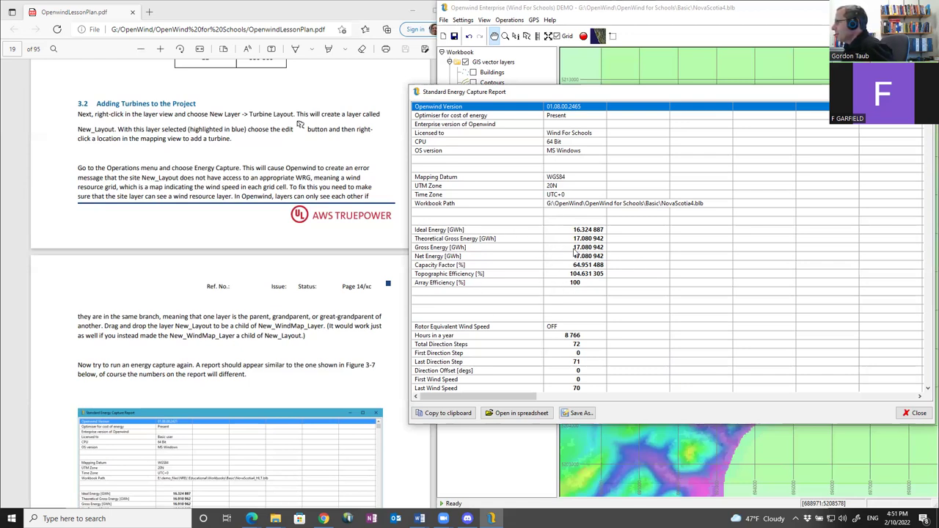
{"action": "scroll", "coordinate": [557, 270], "scroll_direction": "down", "scroll_amount": 4}
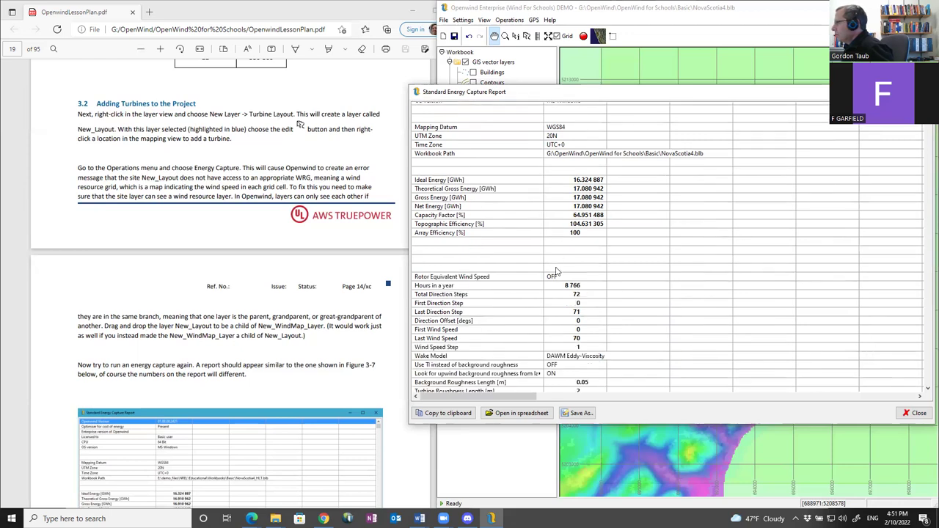
{"action": "scroll", "coordinate": [557, 271], "scroll_direction": "down", "scroll_amount": 2}
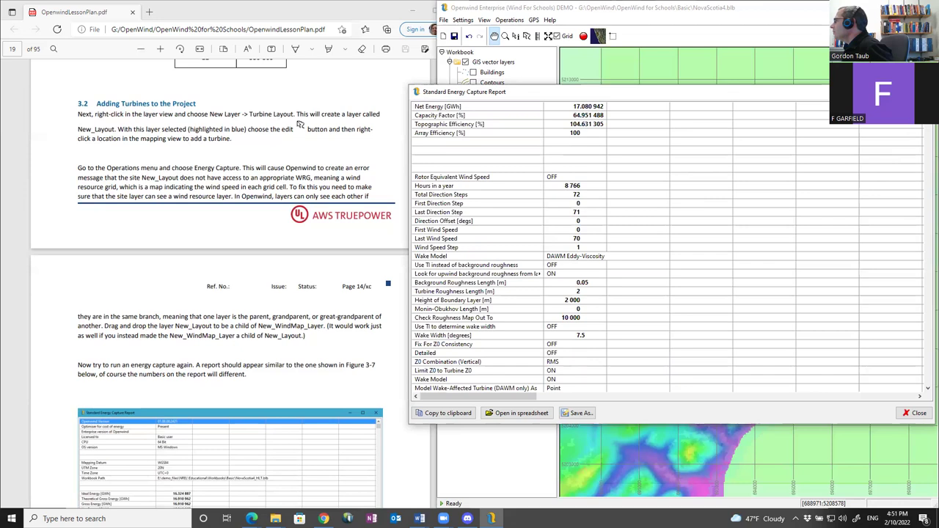
{"action": "key", "text": "Escape"}
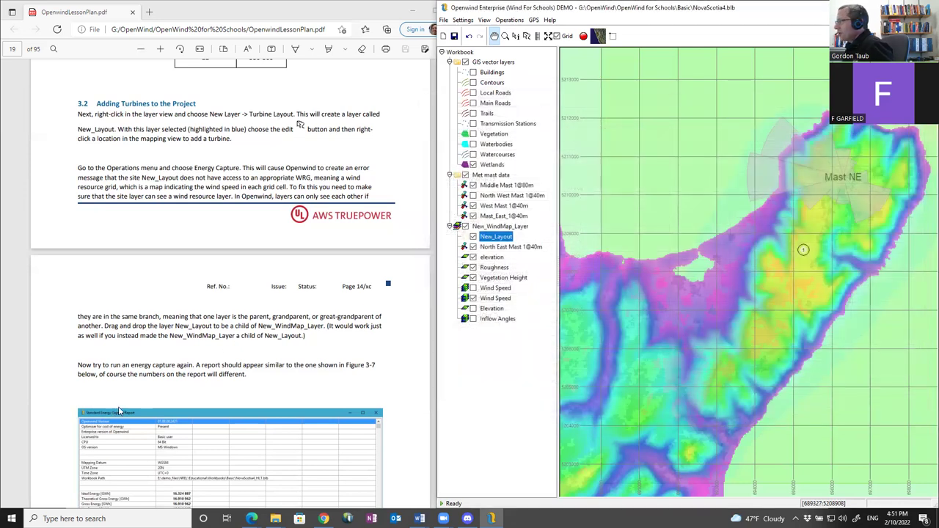
Step: Following the lesson, move the turbine from the high ridge to the low-wind east coast, southeast of Mast NE
{"action": "scroll", "coordinate": [119, 412], "scroll_direction": "down", "scroll_amount": 3}
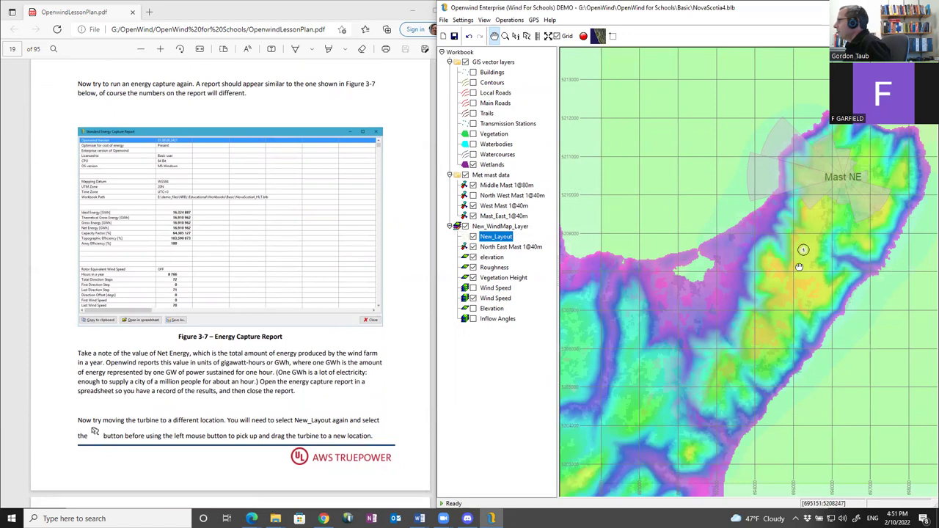
{"action": "left_click", "coordinate": [526, 37]}
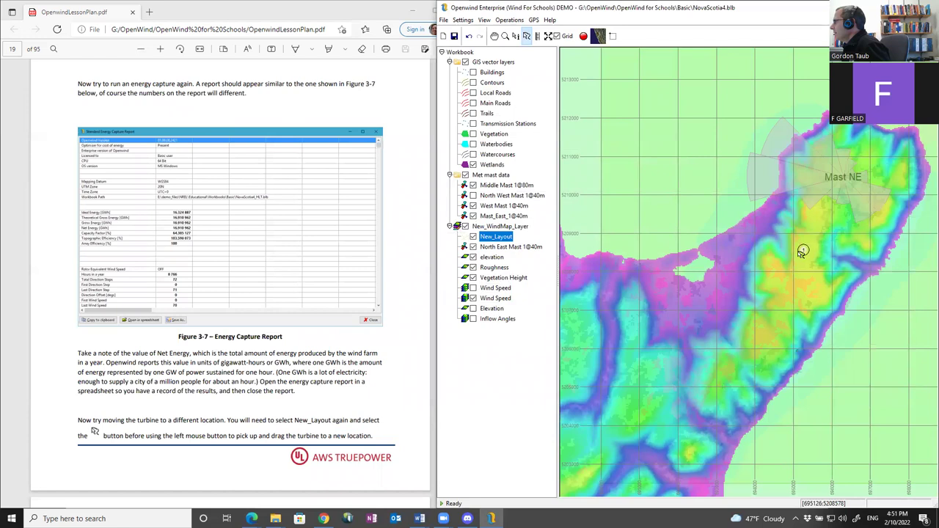
{"action": "left_click_drag", "start_coordinate": [803, 251], "coordinate": [805, 267]}
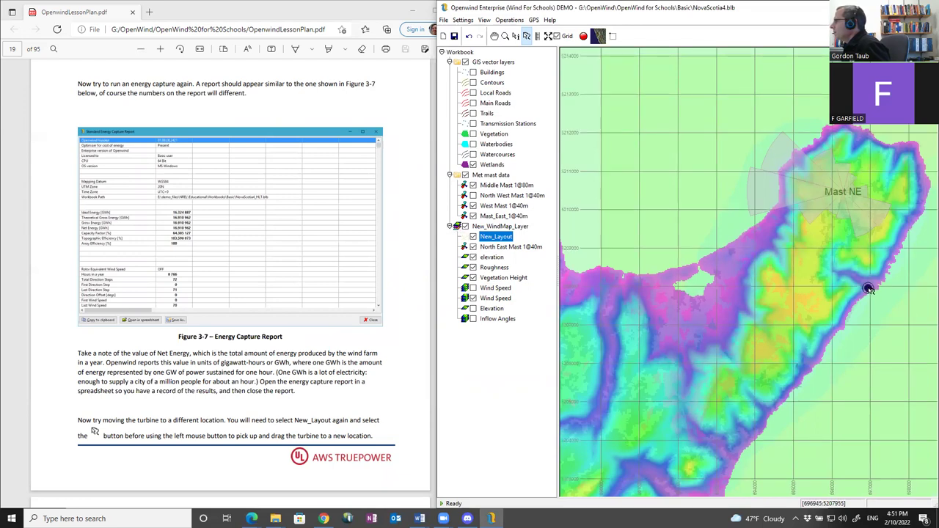
Step: Rerun Energy Capture for the turbine at its coastal location, check the net energy in the report, and close it
{"action": "left_click", "coordinate": [509, 20]}
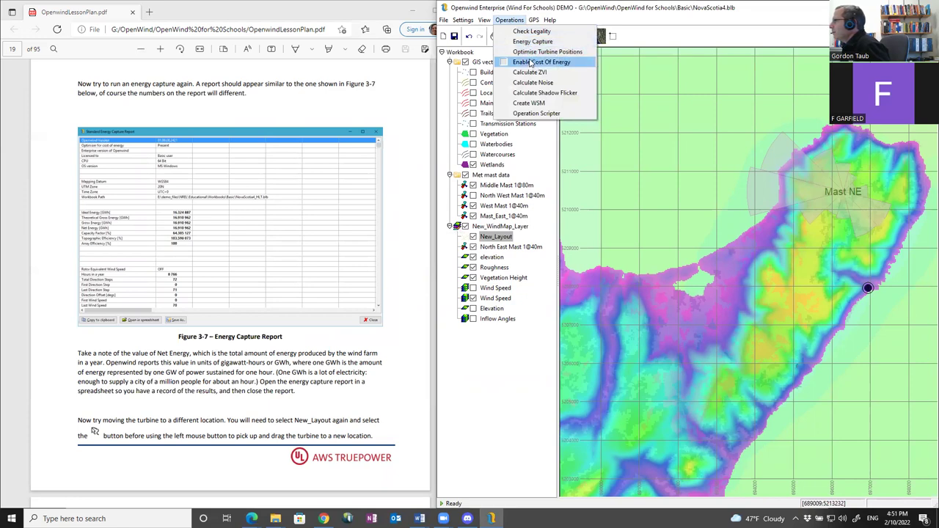
{"action": "left_click", "coordinate": [532, 42]}
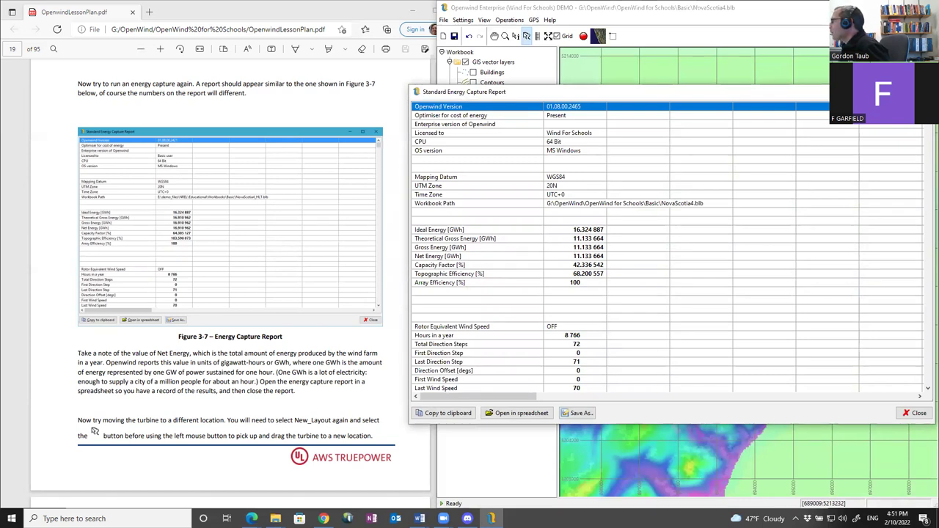
{"action": "left_click", "coordinate": [928, 91]}
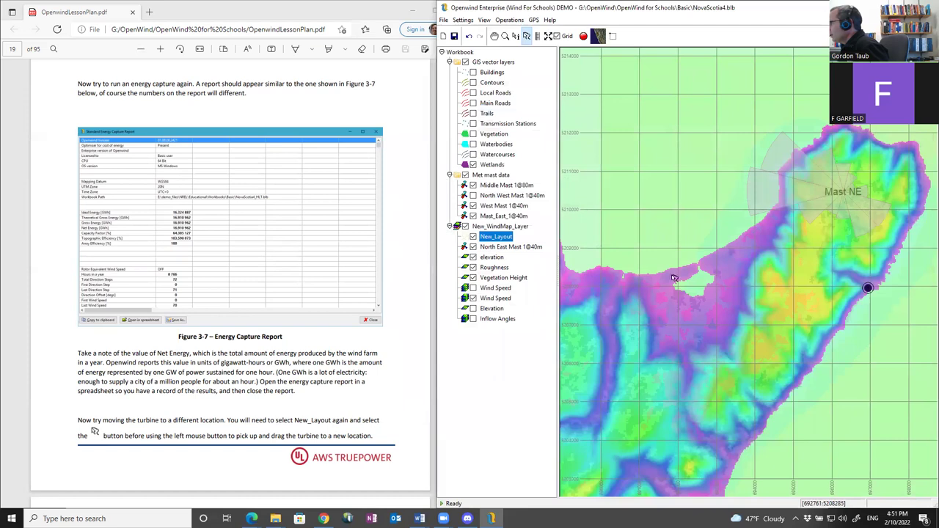
{"action": "left_click", "coordinate": [509, 20]}
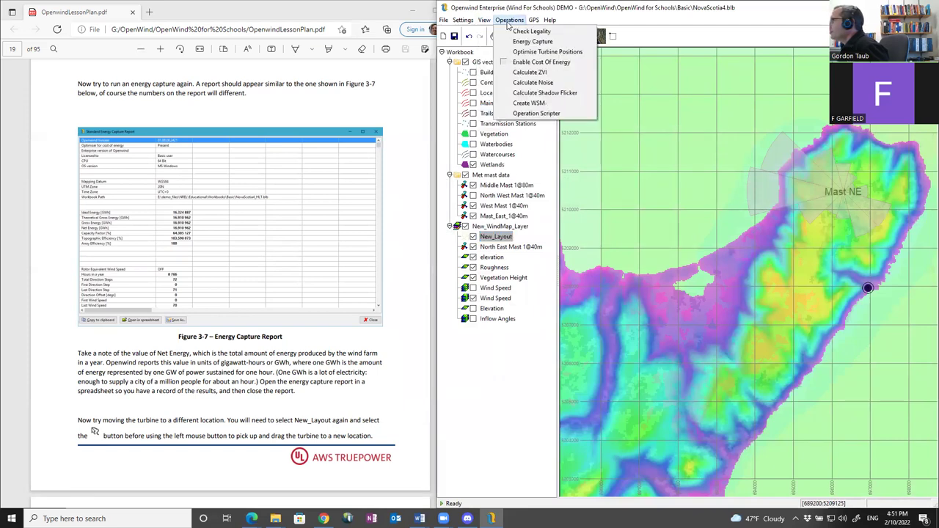
{"action": "left_click", "coordinate": [524, 42]}
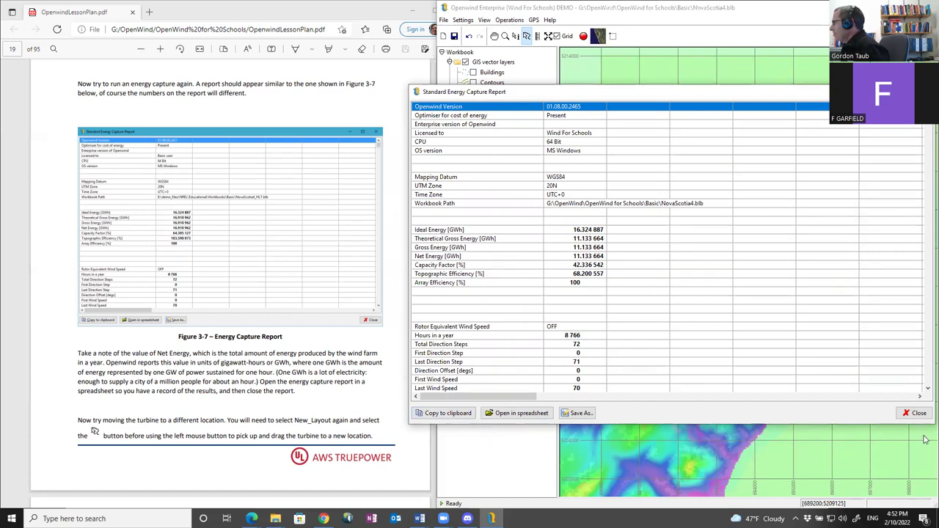
{"action": "left_click", "coordinate": [917, 413]}
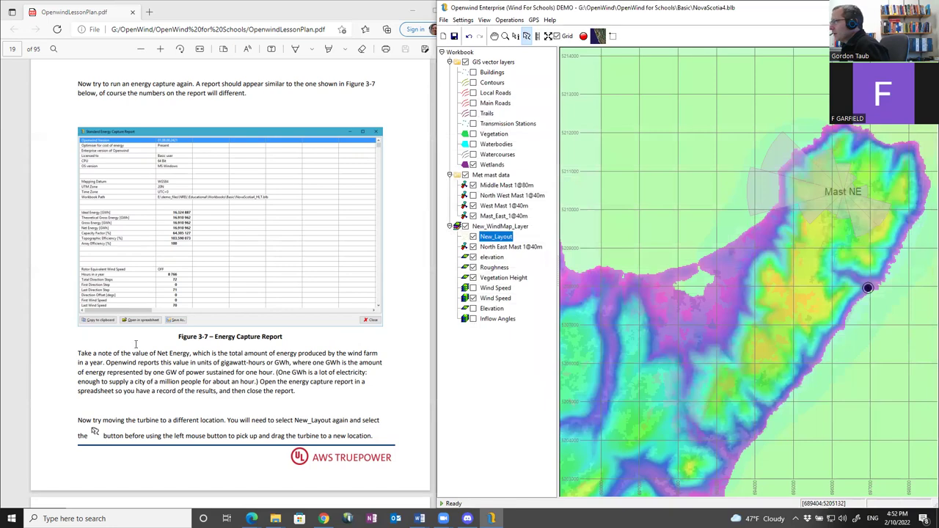
Step: Read ahead in the lesson plan through section 3.3 Roughness to the Intermediate Lesson's learning objectives and wind-farm design components
{"action": "scroll", "coordinate": [138, 353], "scroll_direction": "down", "scroll_amount": 8}
{"action": "scroll", "coordinate": [137, 352], "scroll_direction": "down", "scroll_amount": 1}
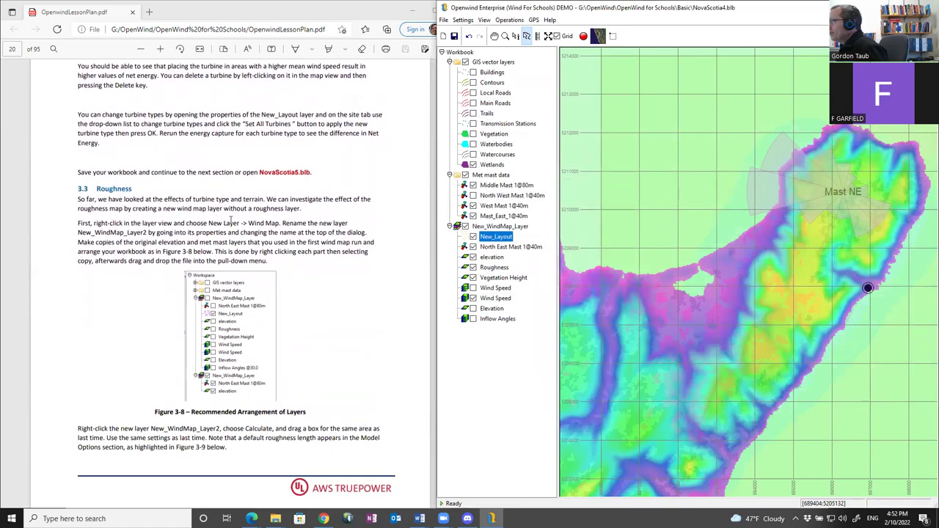
{"action": "scroll", "coordinate": [141, 220], "scroll_direction": "down", "scroll_amount": 5}
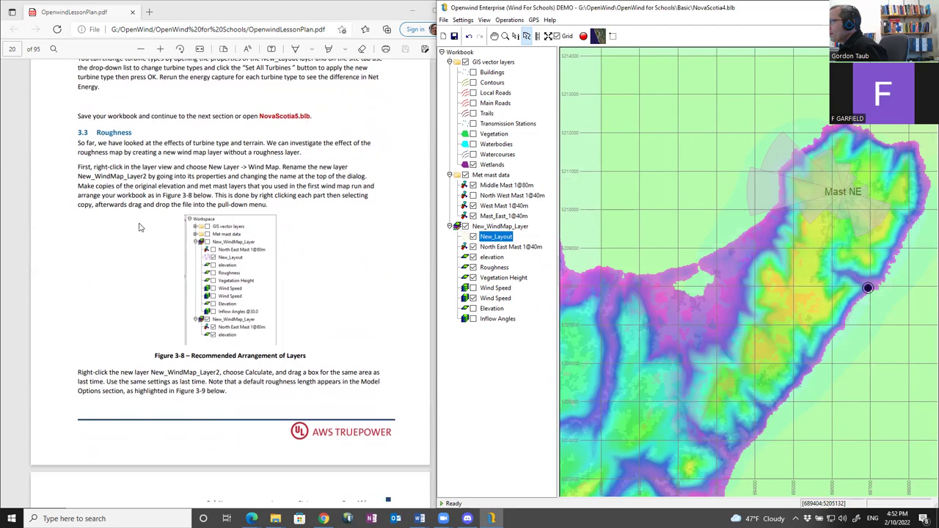
{"action": "scroll", "coordinate": [141, 229], "scroll_direction": "down", "scroll_amount": 12}
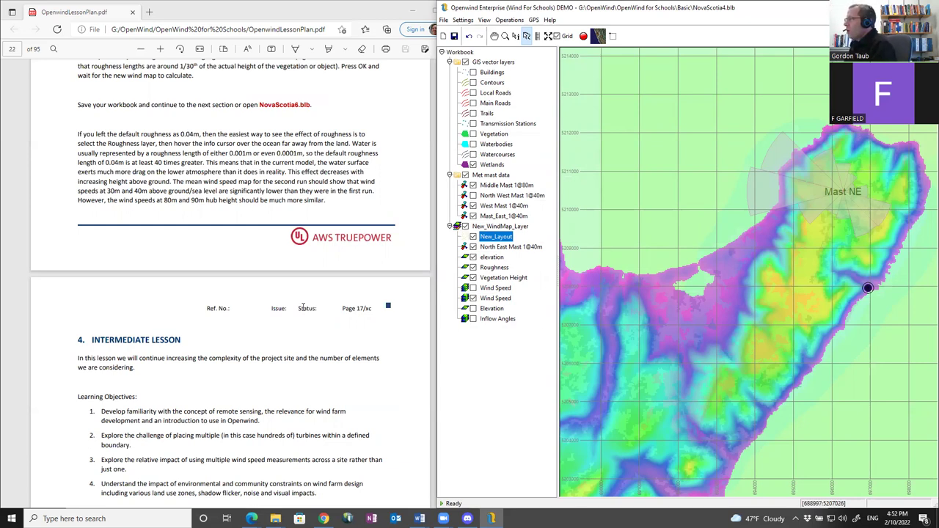
{"action": "scroll", "coordinate": [118, 389], "scroll_direction": "down", "scroll_amount": 10}
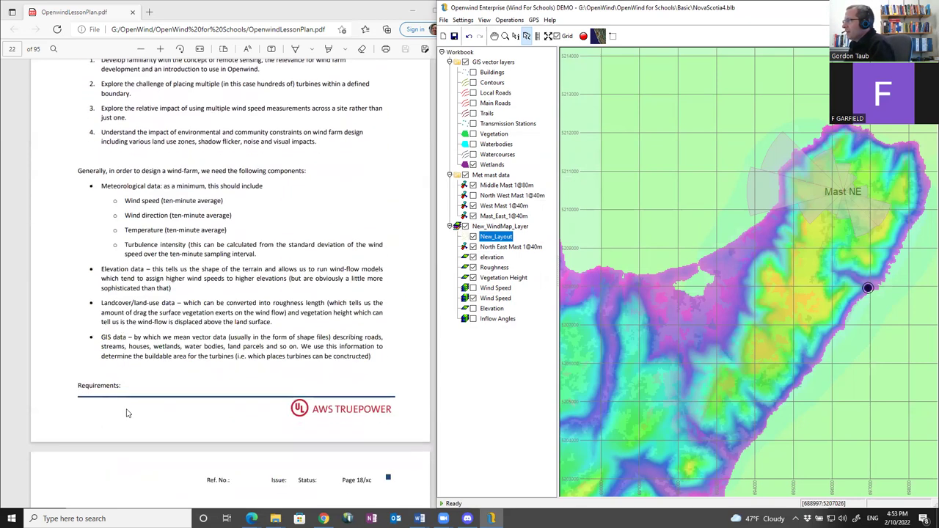
{"action": "scroll", "coordinate": [127, 414], "scroll_direction": "up", "scroll_amount": 5}
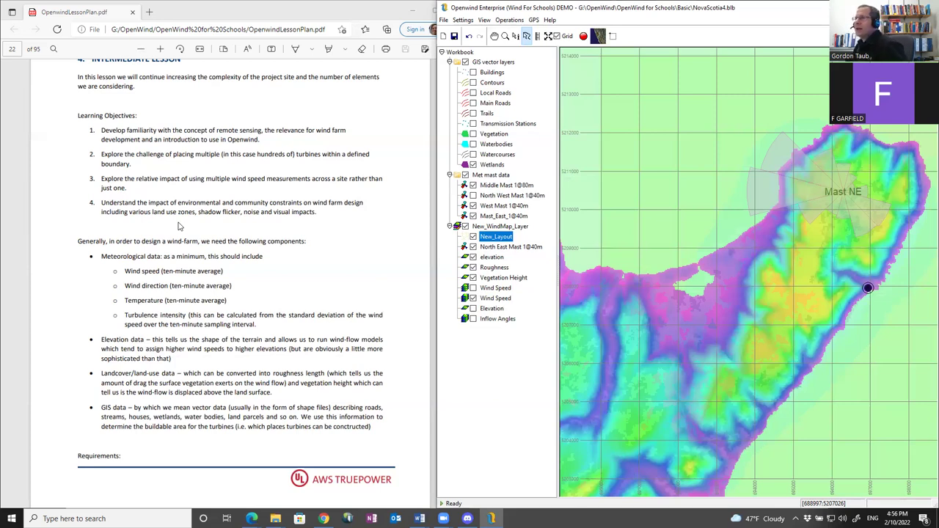
{"action": "key", "text": "alt+Tab"}
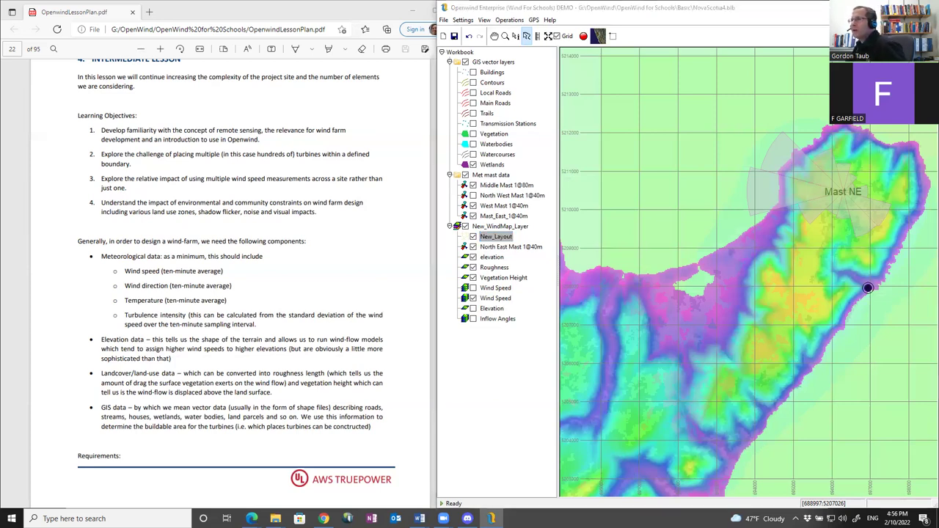